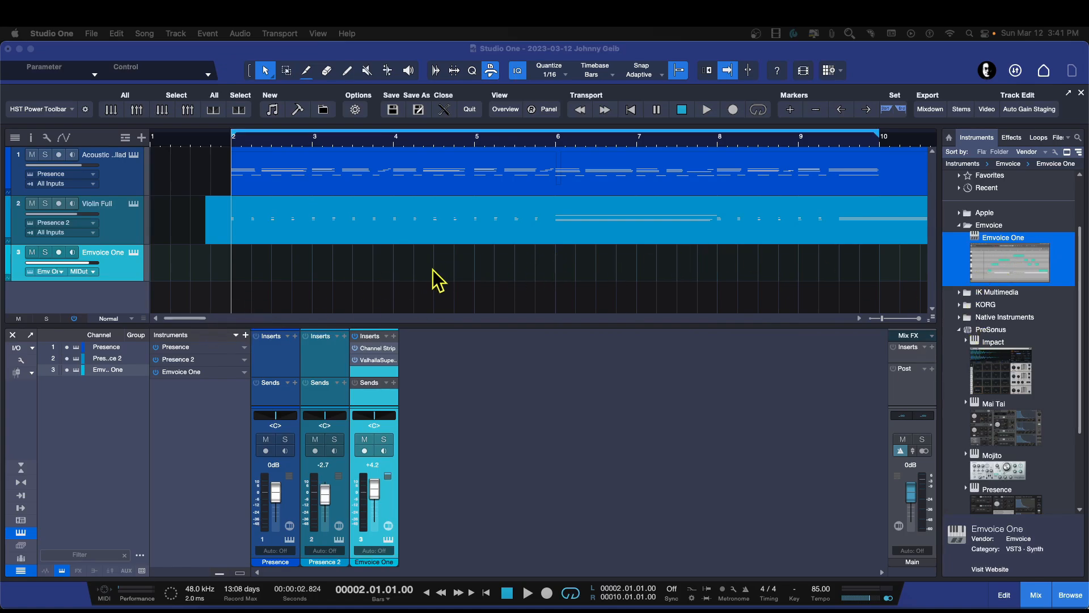
Open the Emvoice One instrument editor and play the song from bar 2 to review the existing vocal phrases
left_click(135, 253)
mouse_move(629, 132)
left_mouse_down()
mouse_move(670, 123)
mouse_move(647, 124)
left_mouse_up()
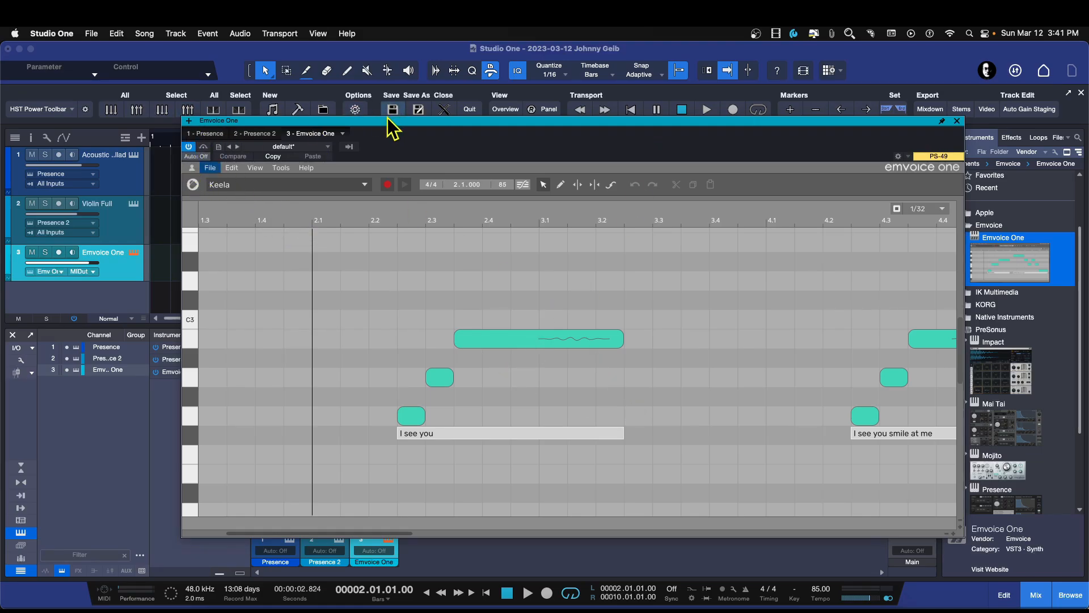
left_click_drag(384, 121, 357, 183)
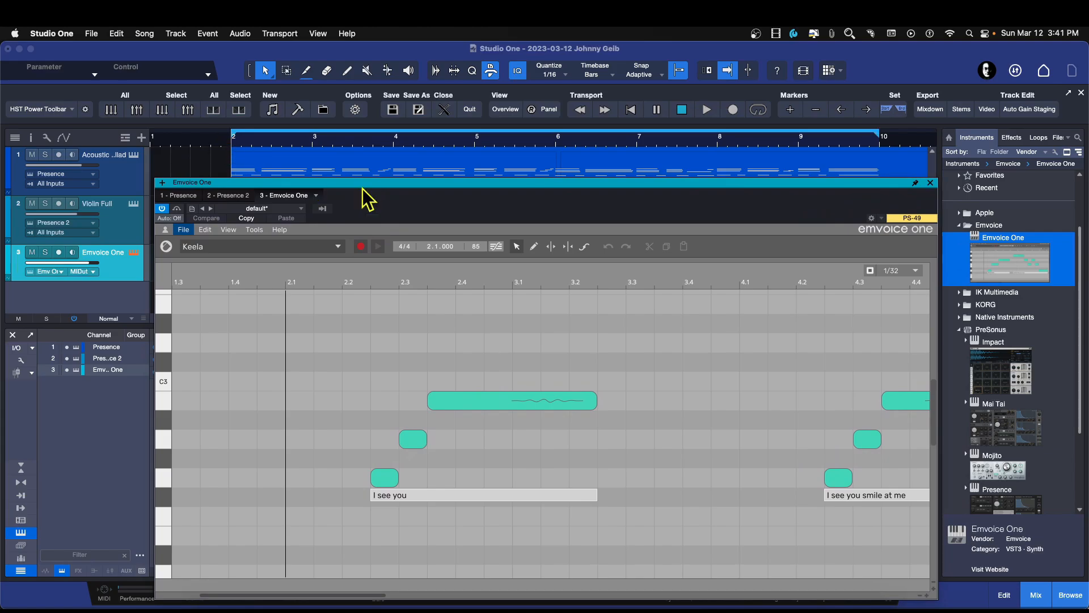
key("space")
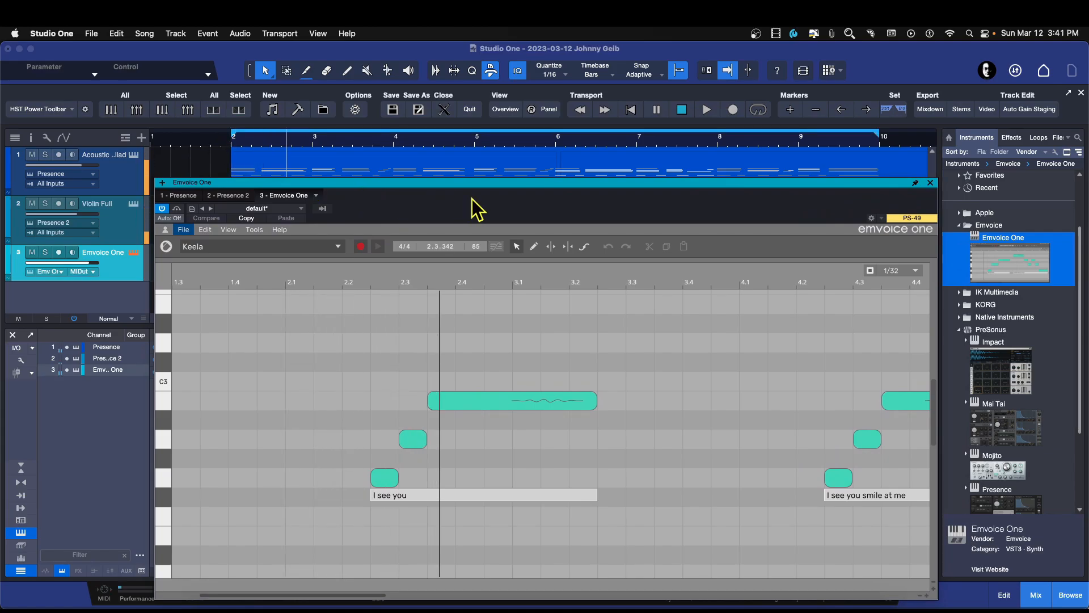
left_click_drag(554, 185, 560, 156)
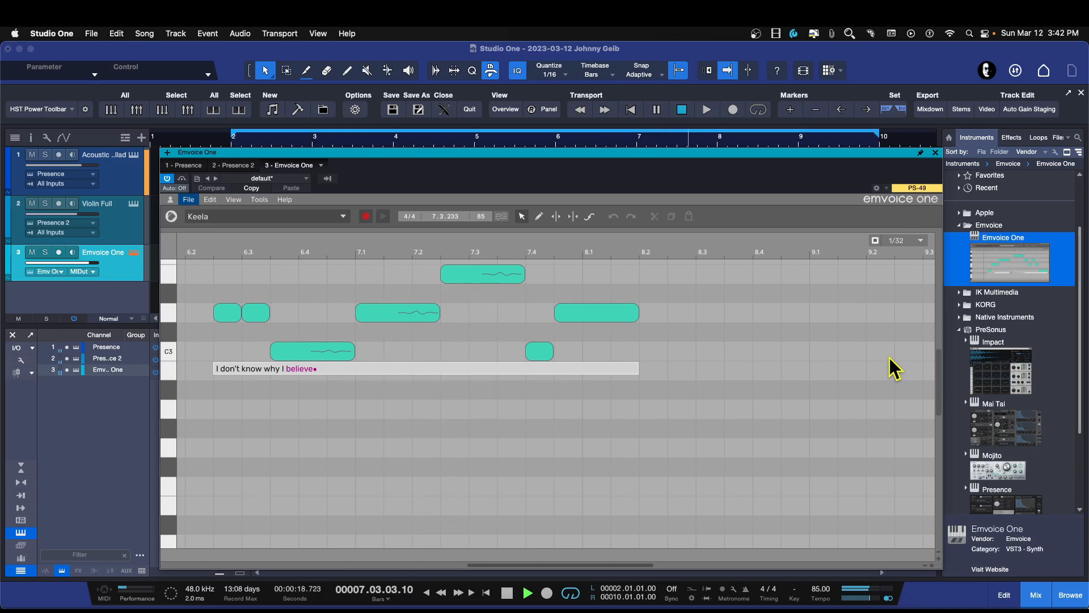
key("space")
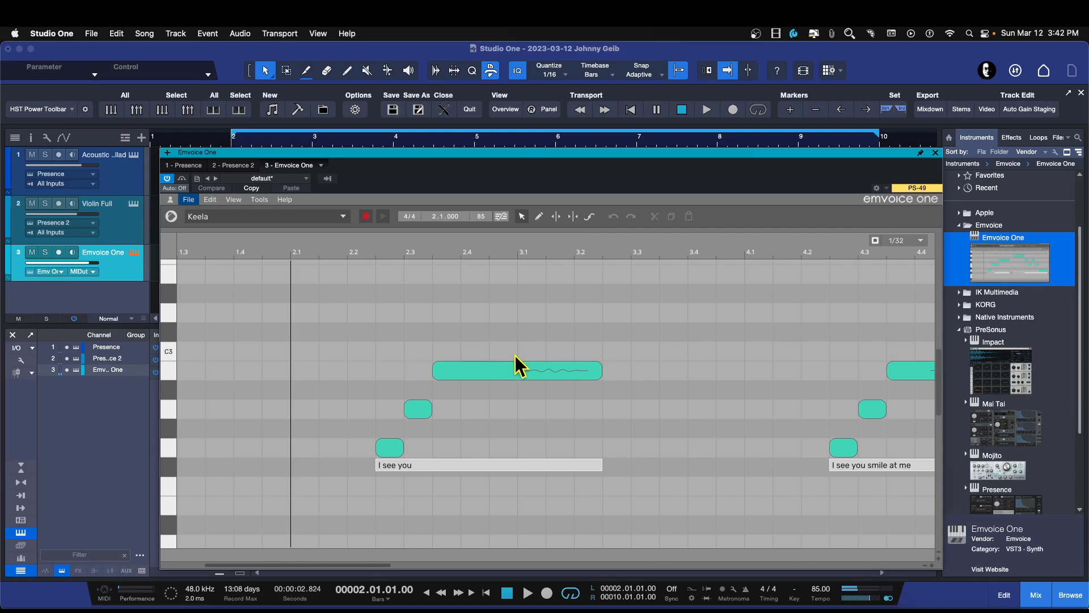
Close the Emvoice One editor and slightly reduce the height of the mixer below the arrangement
left_click(936, 152)
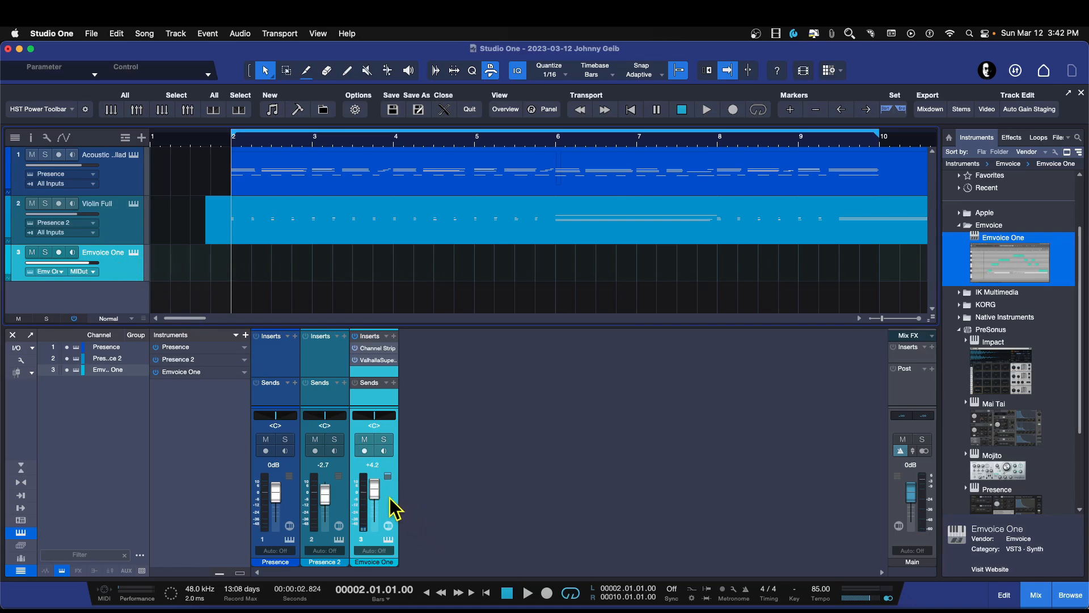
left_click_drag(418, 325, 420, 300)
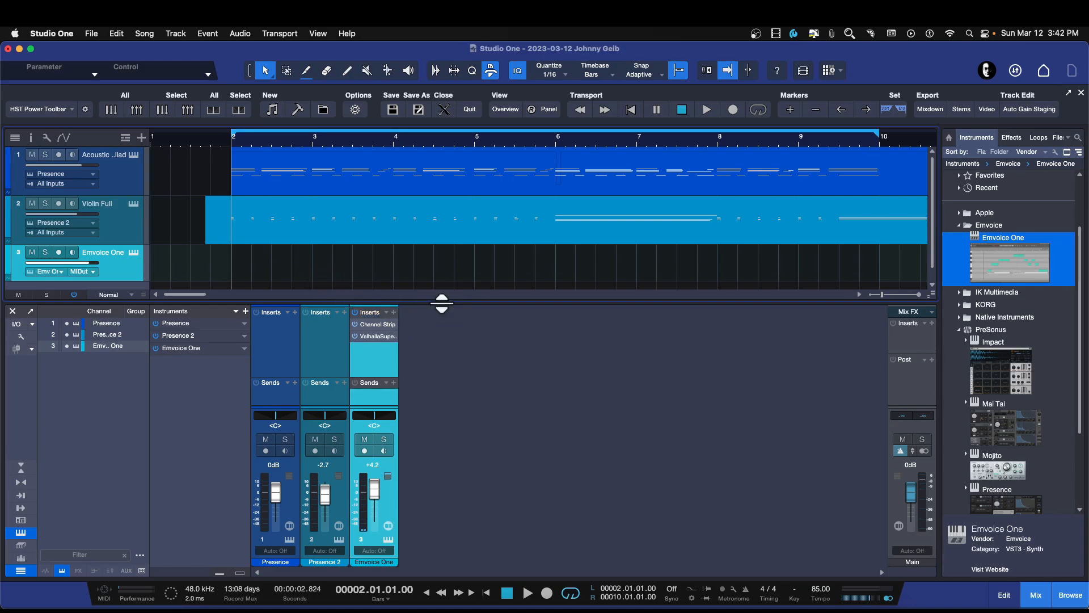
left_click_drag(440, 301, 434, 335)
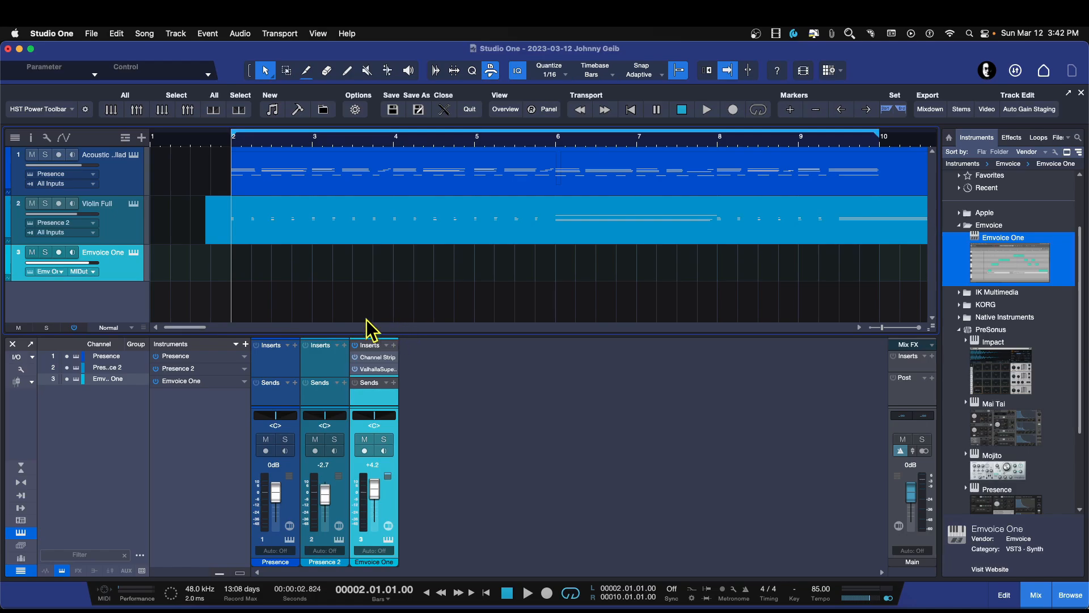
Reopen the Emvoice One editor and delete the three notes of the first "I see you" phrase
left_click(134, 253)
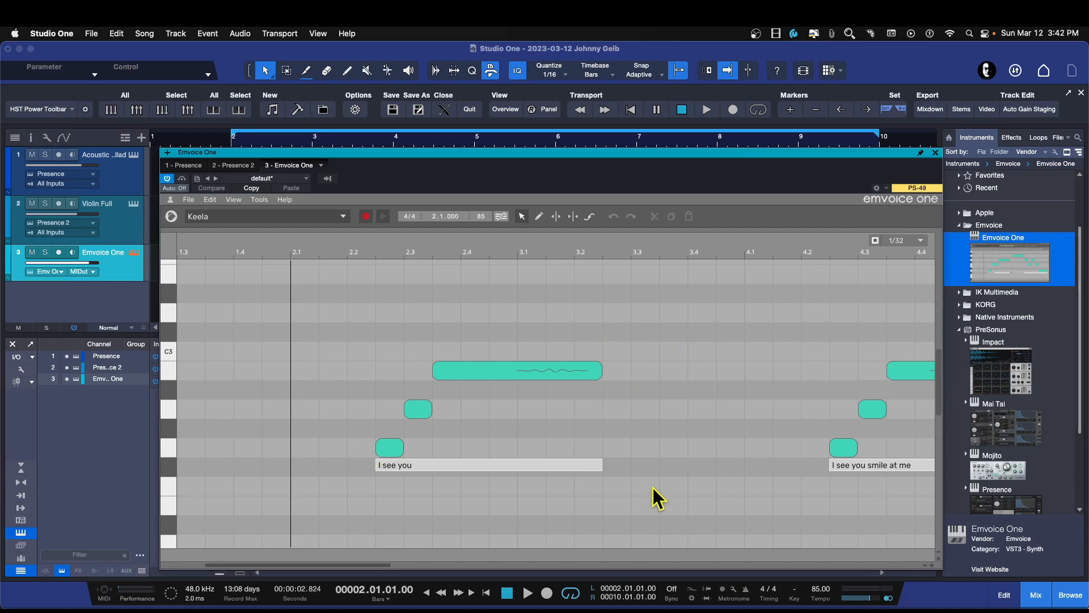
left_click_drag(651, 489, 333, 339)
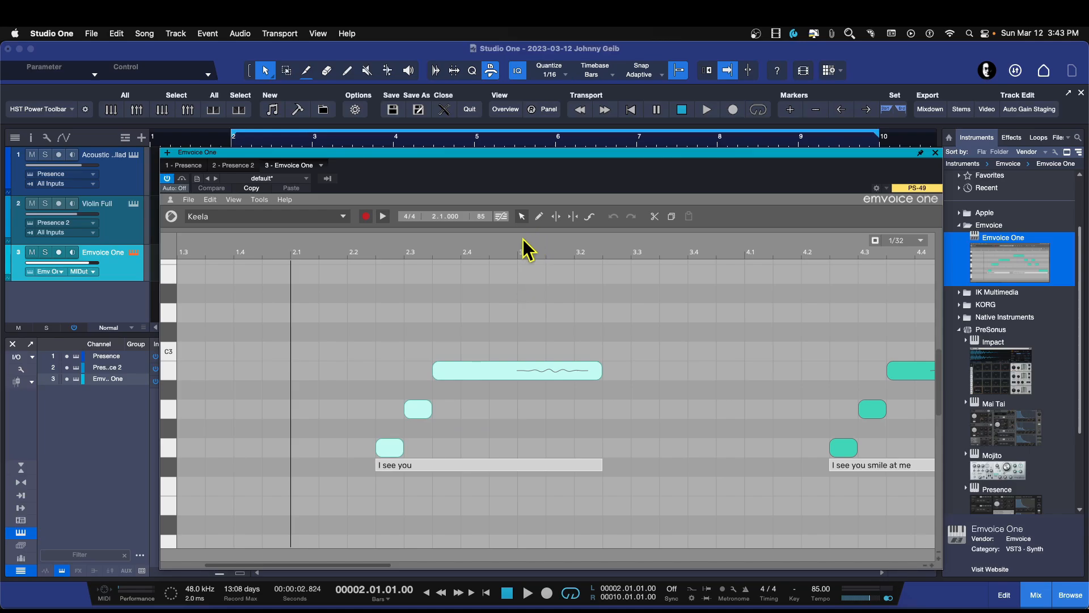
double_click(474, 373)
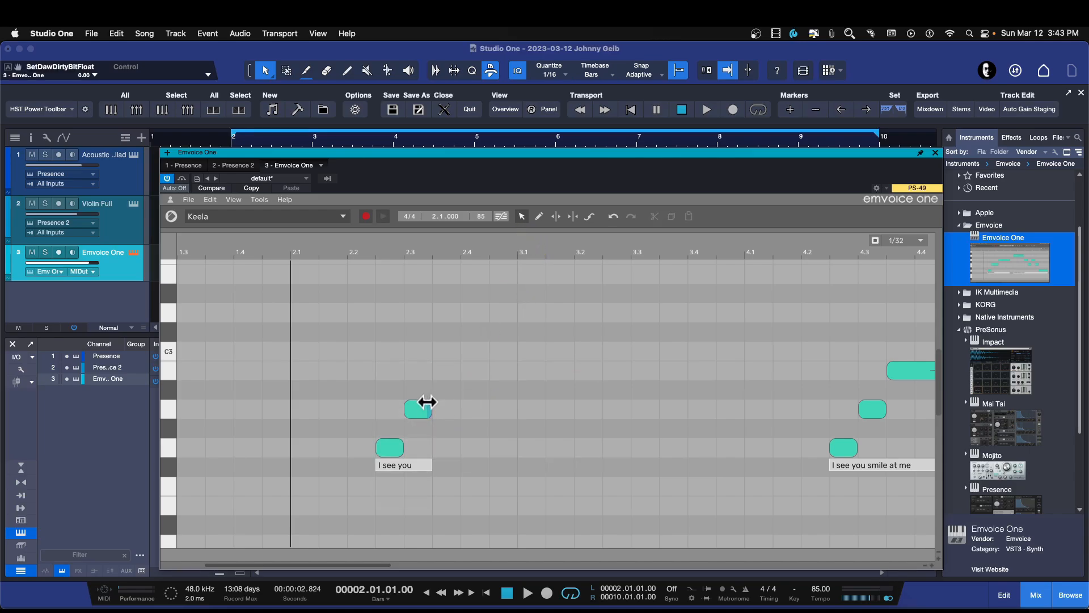
double_click(418, 411)
left_click(385, 451)
double_click(386, 453)
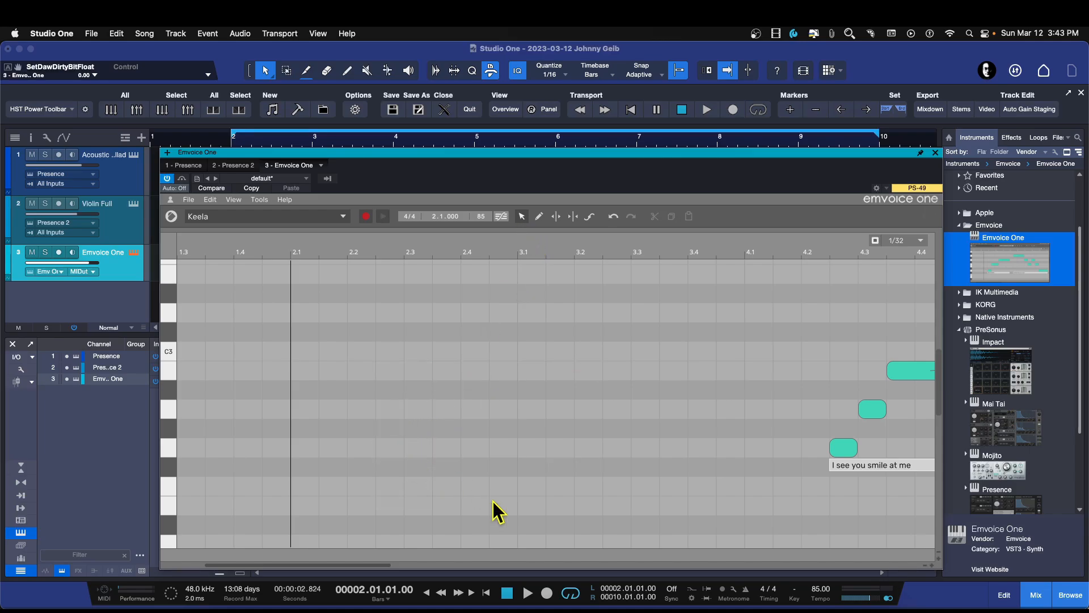
Play the backing from bar 2 to judge where the first vocal phrase belongs
left_click_drag(389, 562, 413, 565)
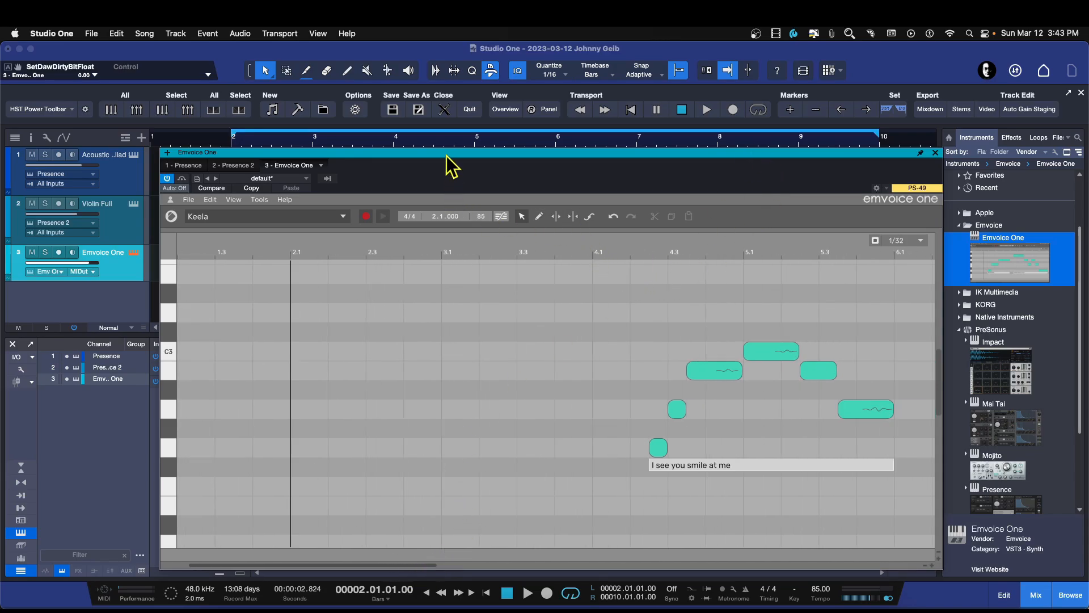
left_click_drag(447, 155, 480, 180)
key("space")
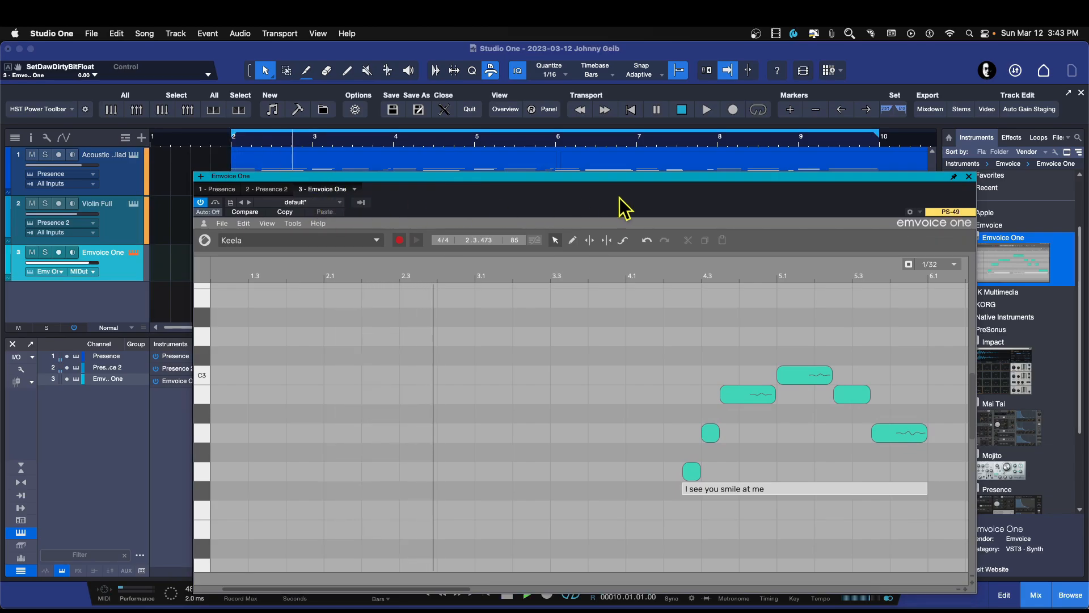
key("space")
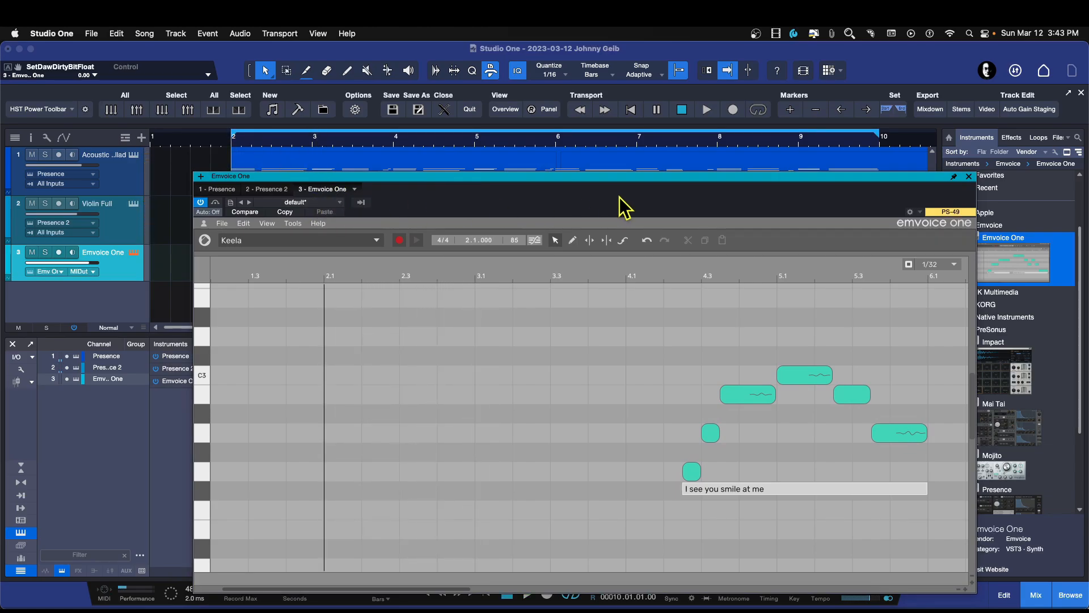
key("space")
key("space")
Add three short consecutive notes rising through G2, A2 and B2 around beat 3 of bar 2
double_click(386, 472)
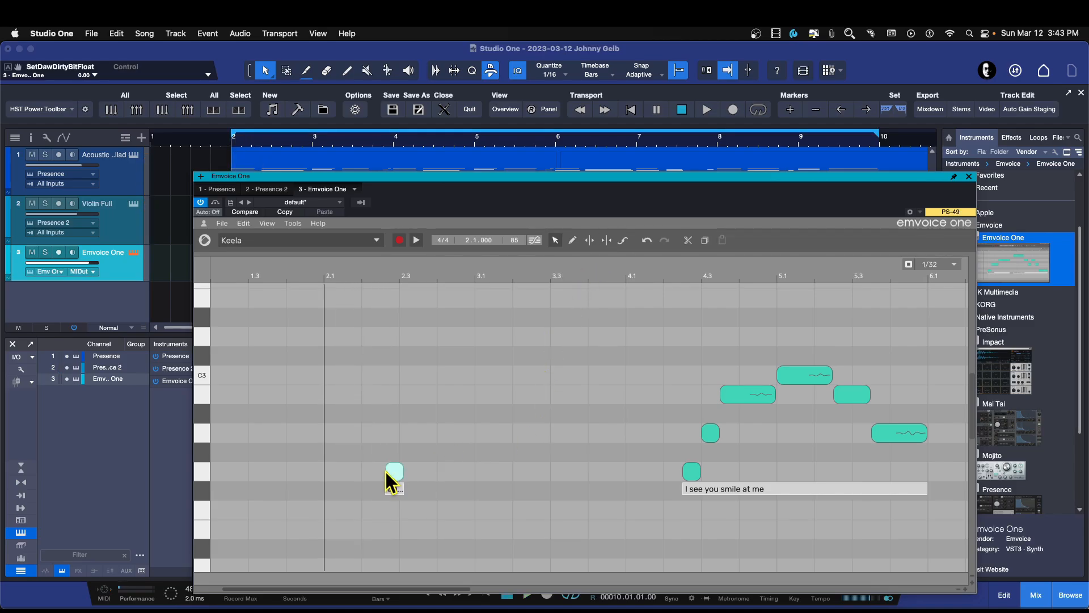
double_click(413, 433)
double_click(431, 393)
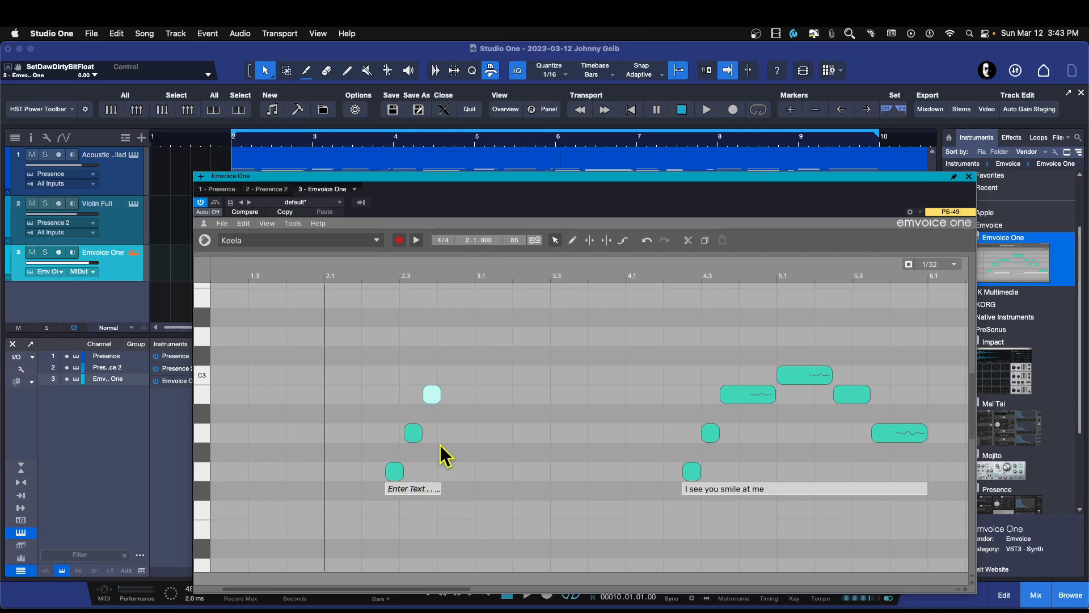
Play the new notes and shift the first one slightly earlier, extending the second note back to meet it
key("space")
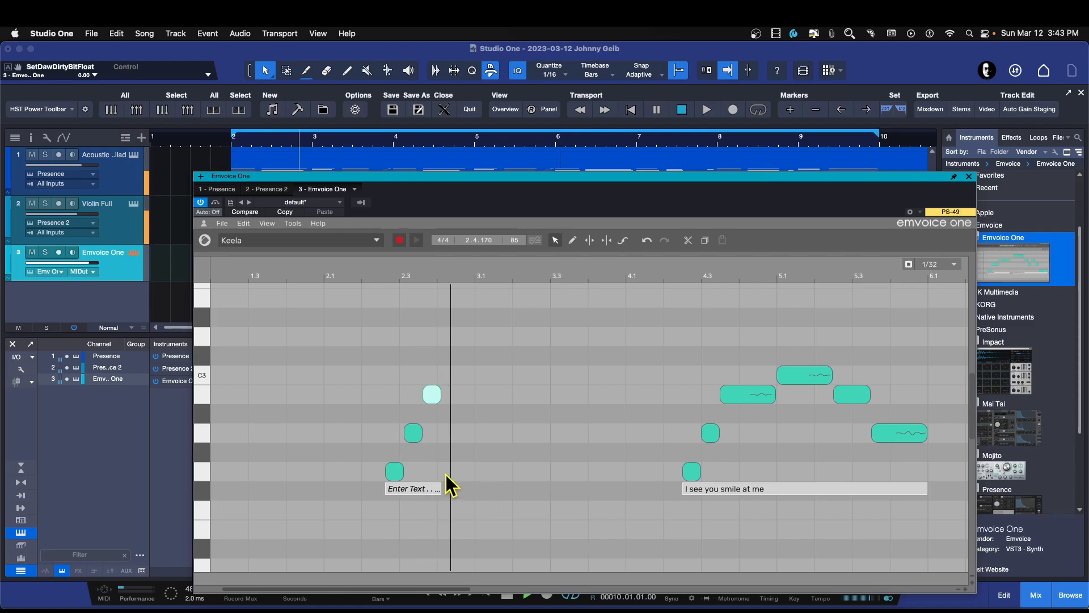
key("space")
left_click(396, 470)
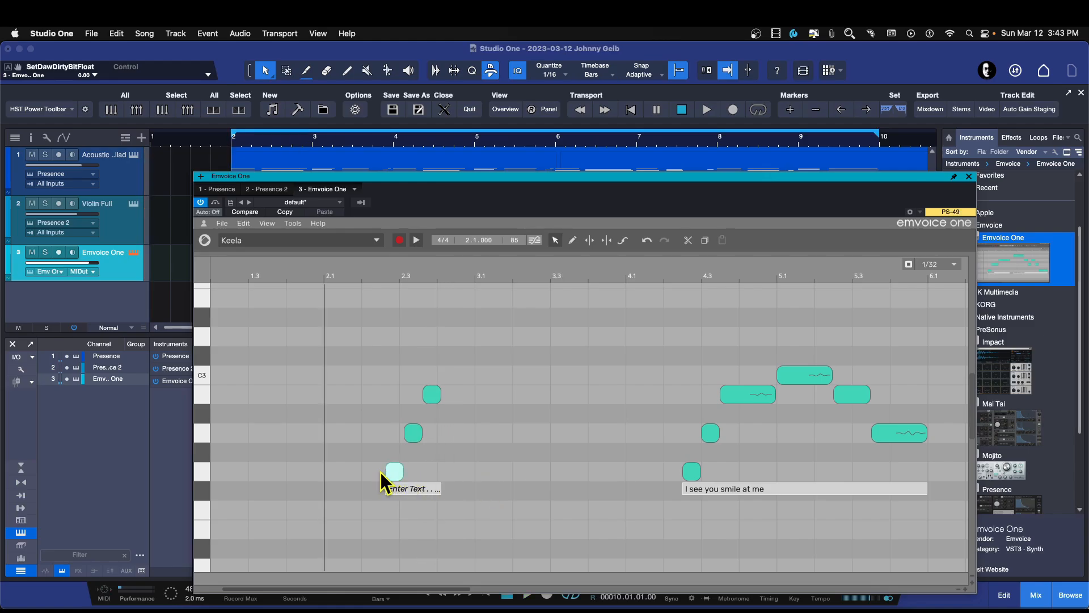
left_click_drag(395, 475, 386, 476)
Play the adjusted notes against the backing and review the available grid resolutions
key("space")
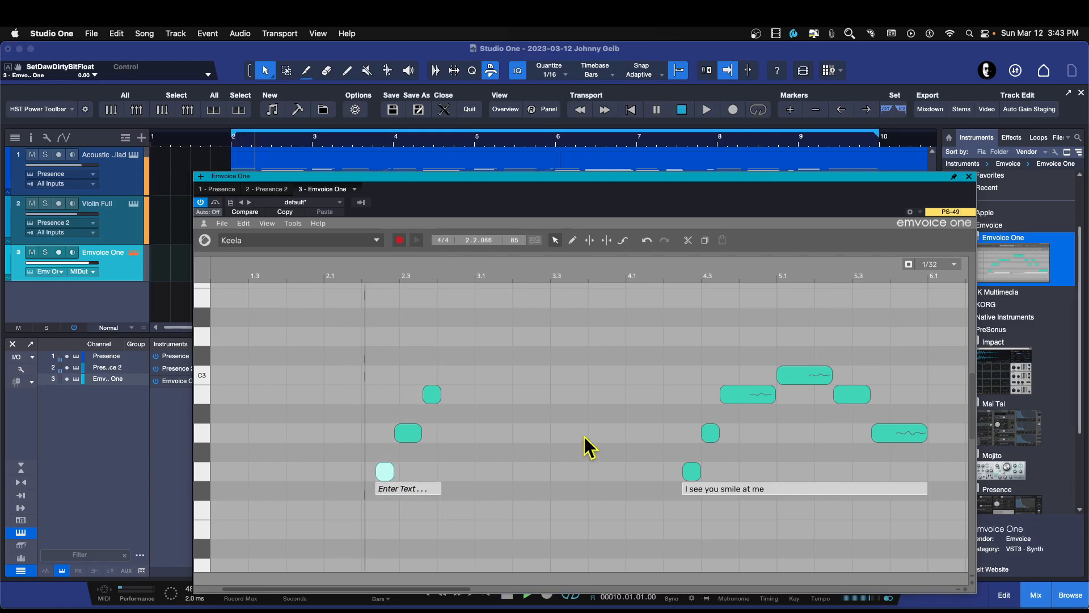
key("space")
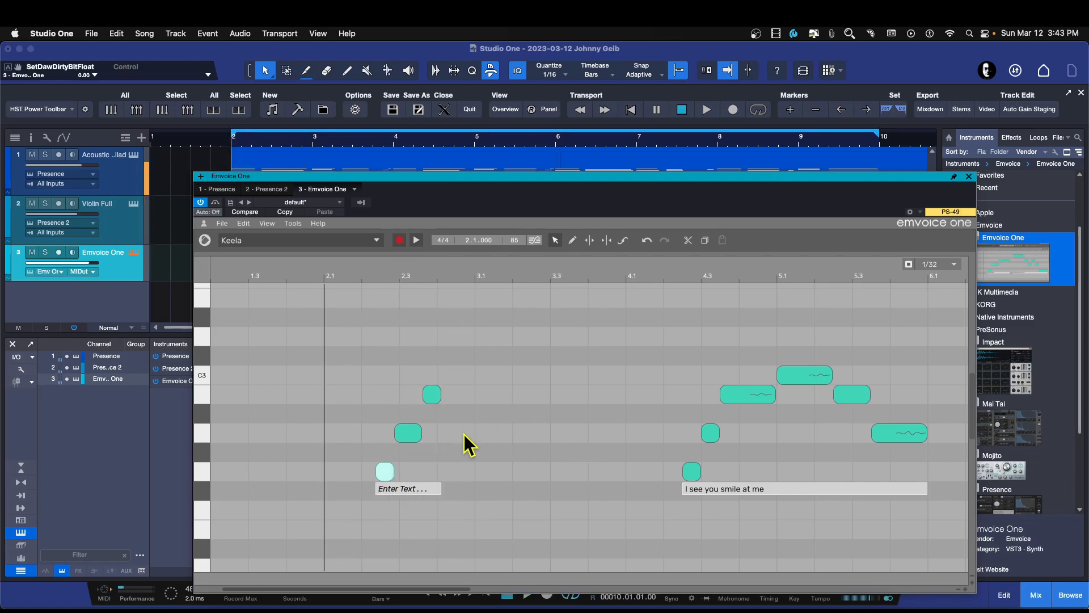
key("space")
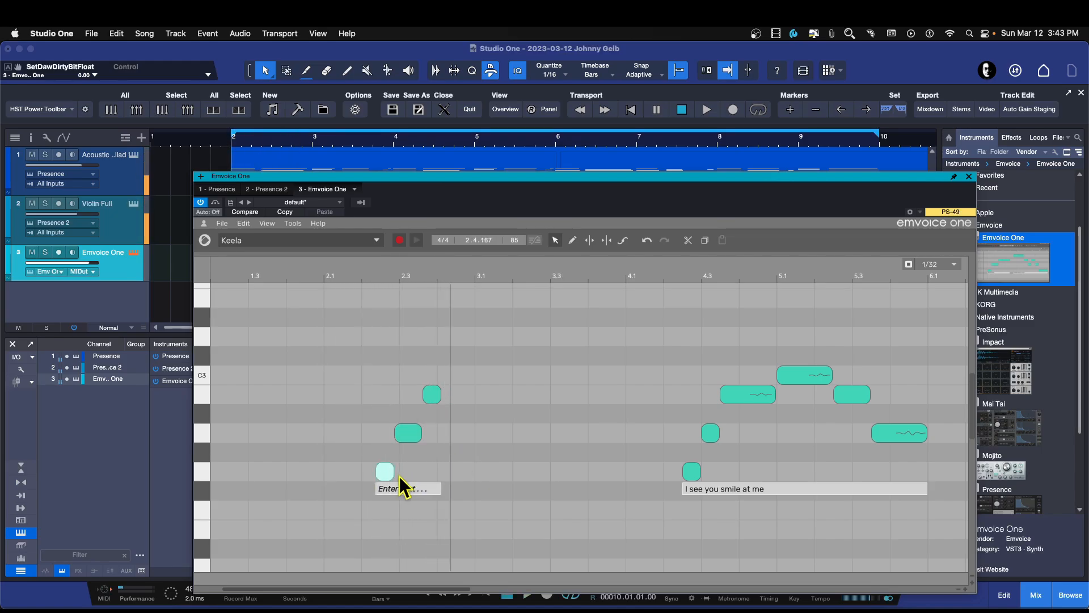
key("space")
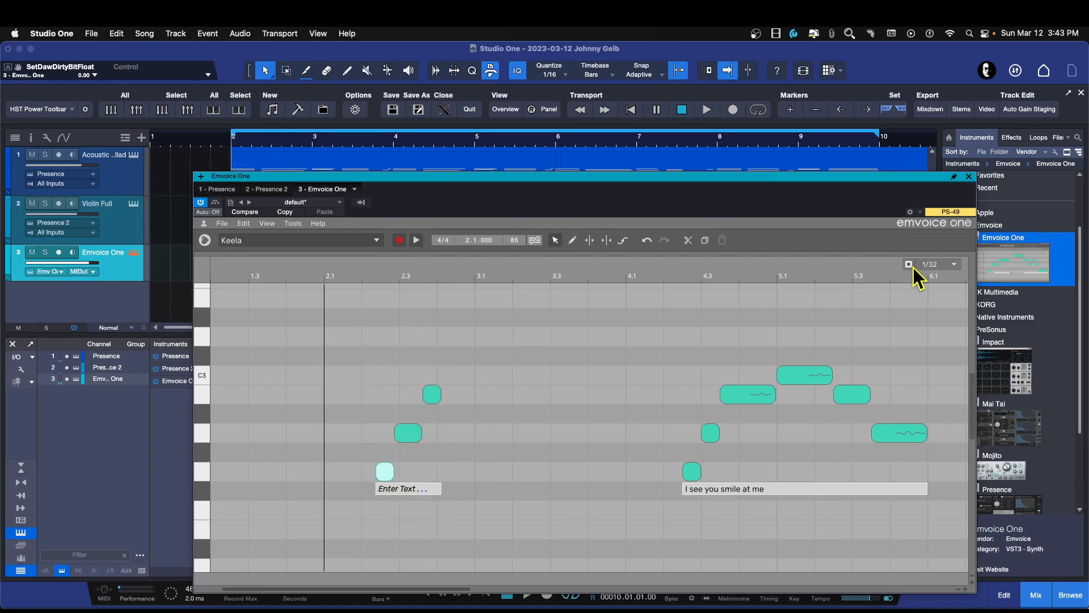
left_click(943, 280)
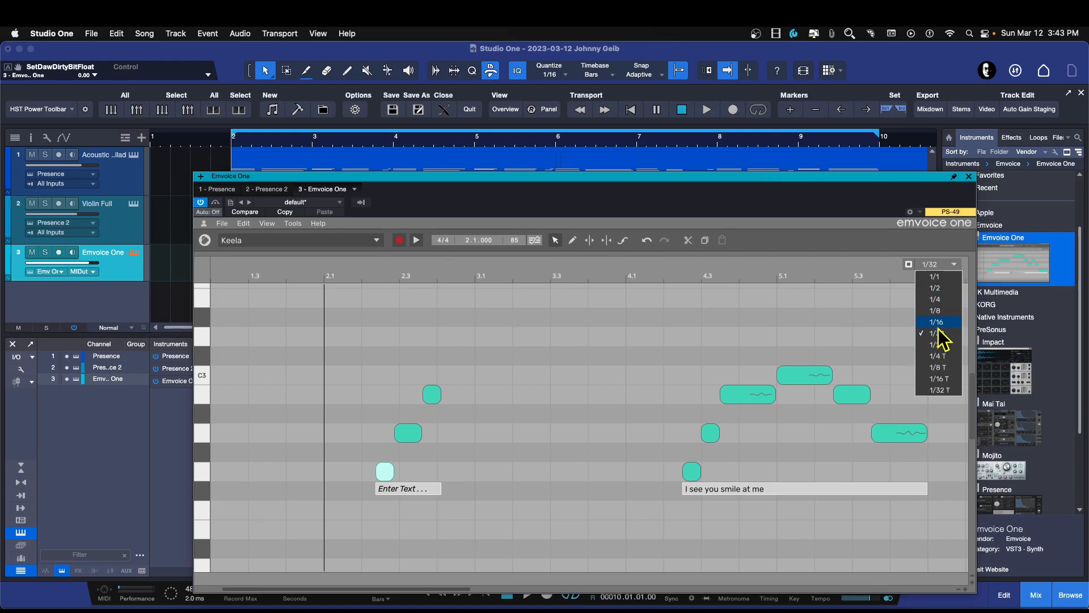
left_click(845, 250)
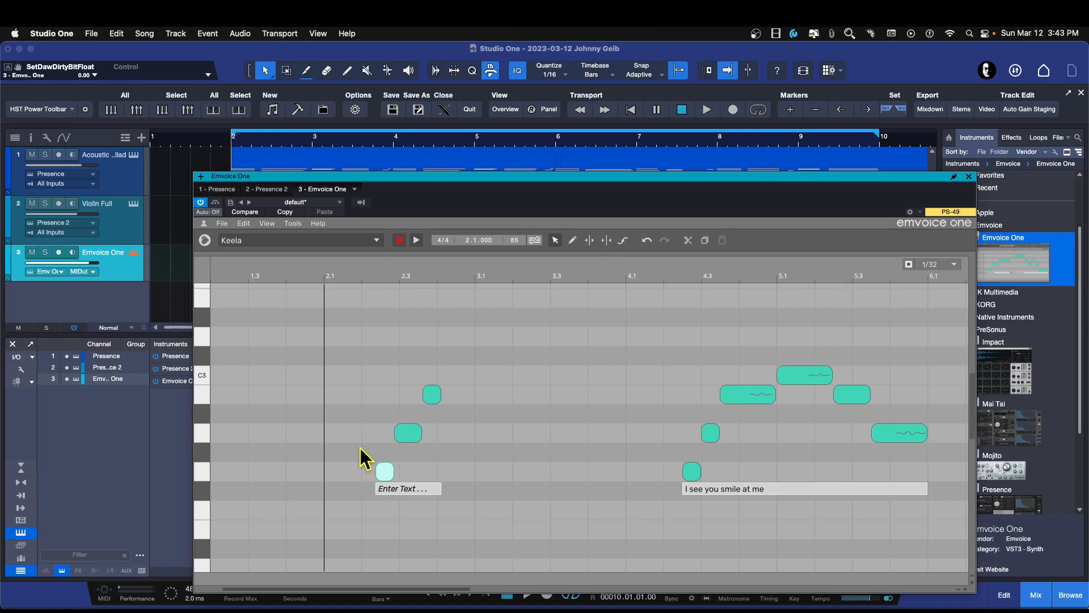
key("space")
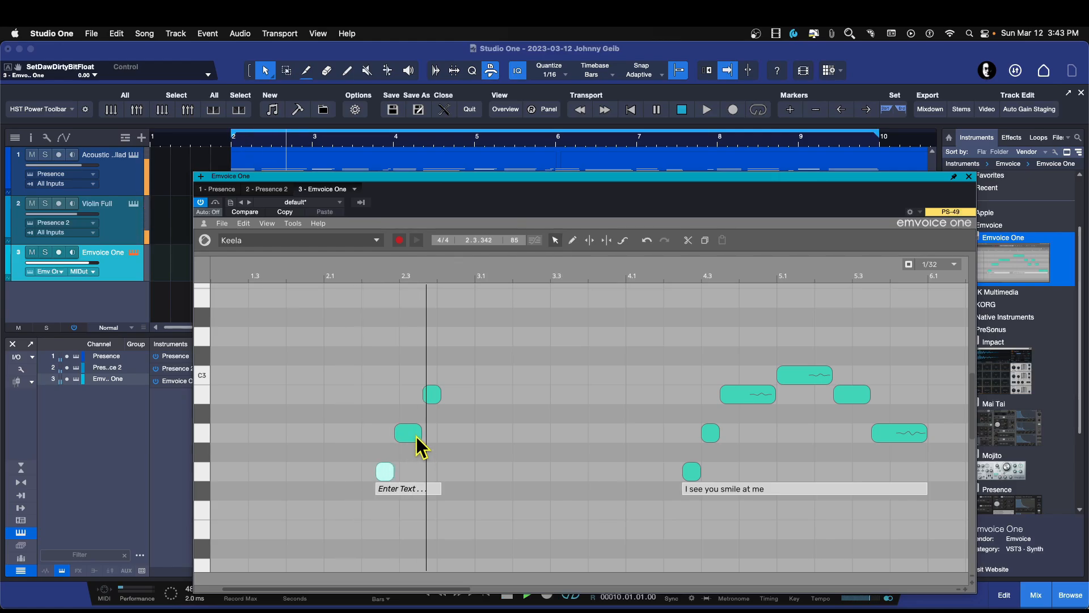
key("space")
Retime the three notes back to back, stretching the last to nearly beat 2 of bar 3, and play them back
left_click(413, 432)
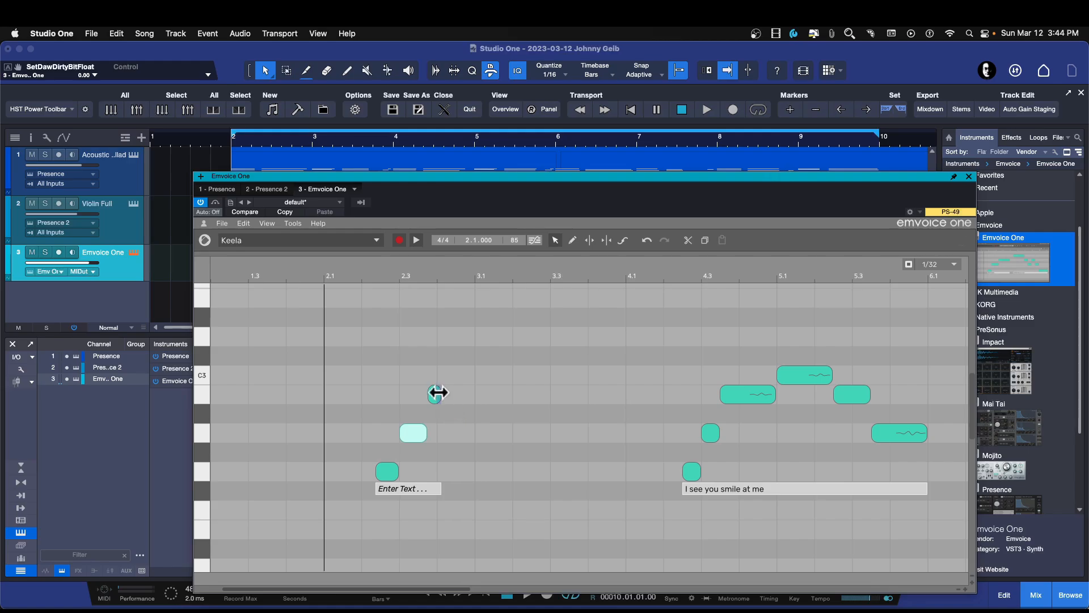
left_click_drag(440, 394, 487, 412)
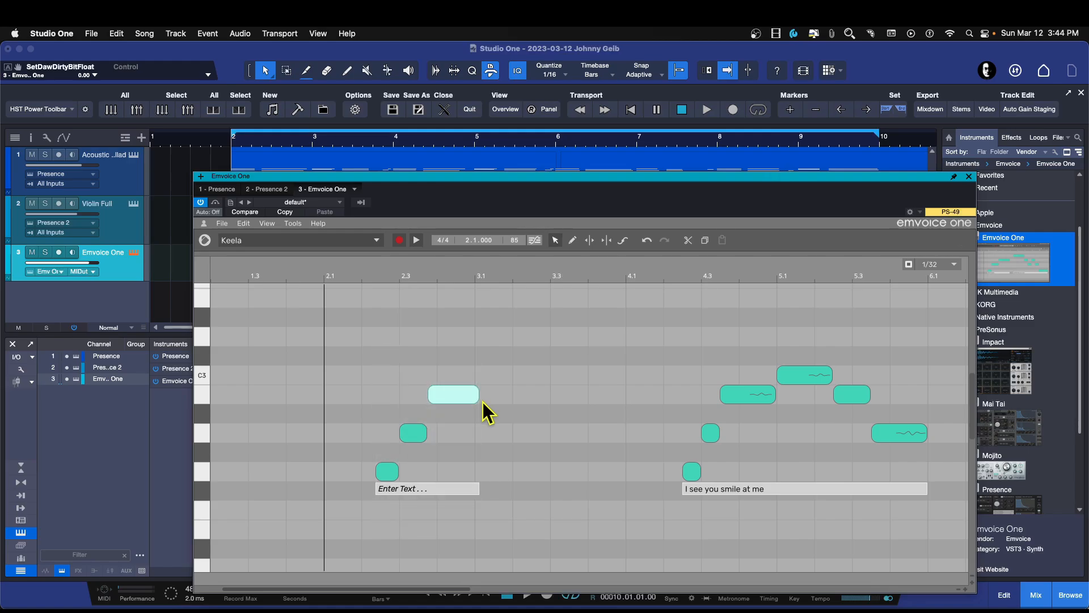
key("space")
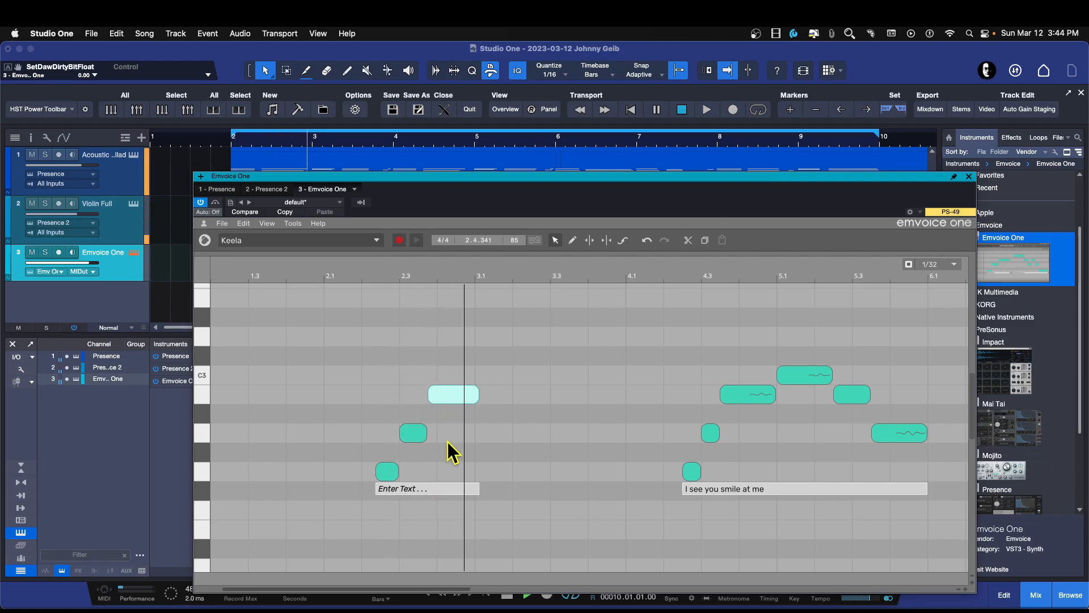
key("space")
left_click_drag(475, 395, 507, 395)
key("space")
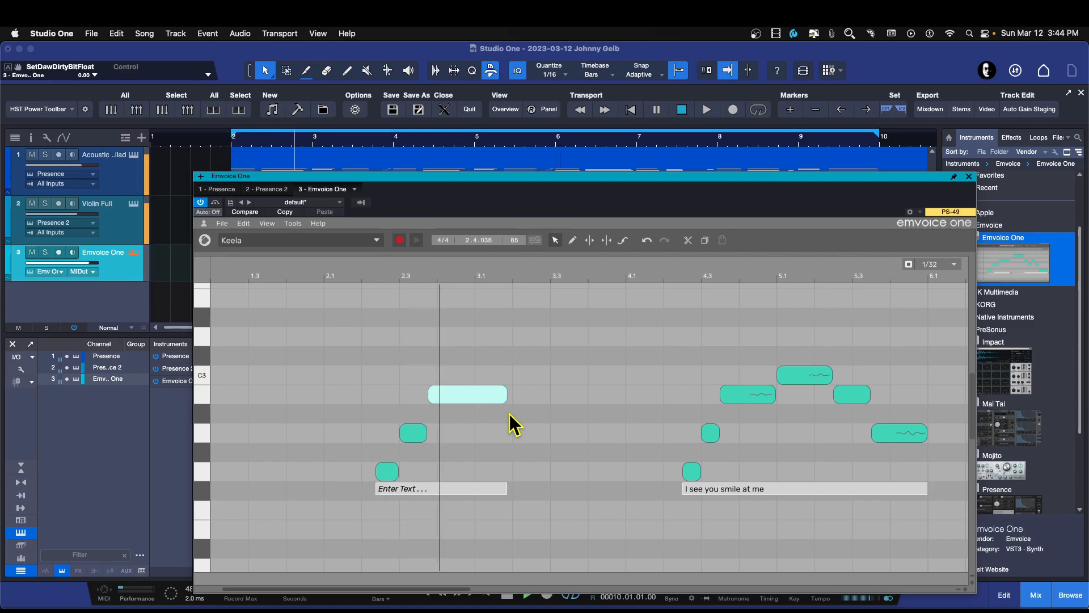
key("space")
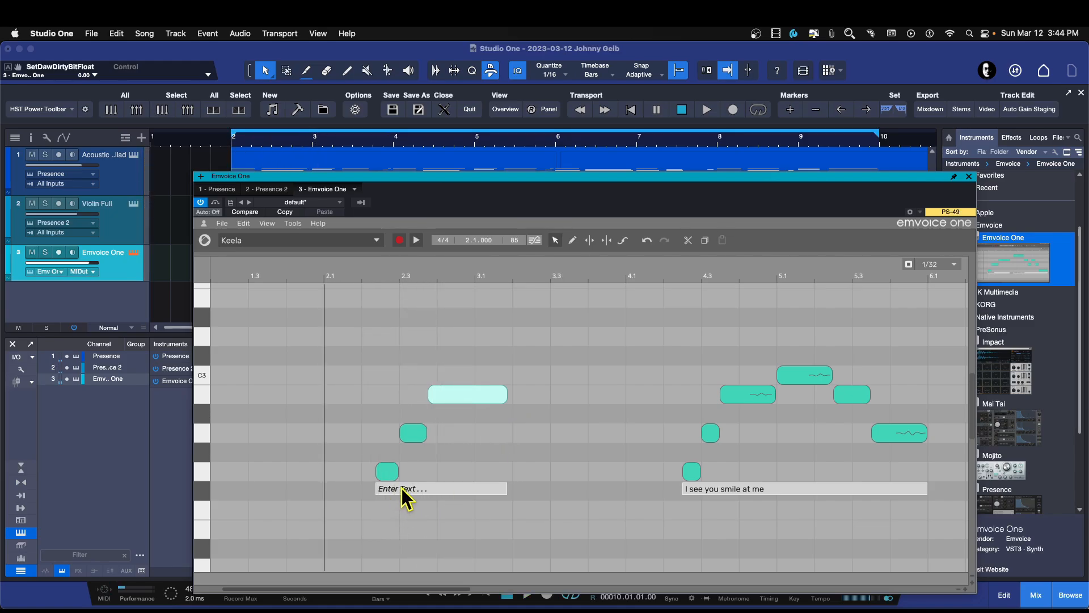
Enter the lyric "I see you" for the new three-note phrase and play back the sung result
left_click(401, 488)
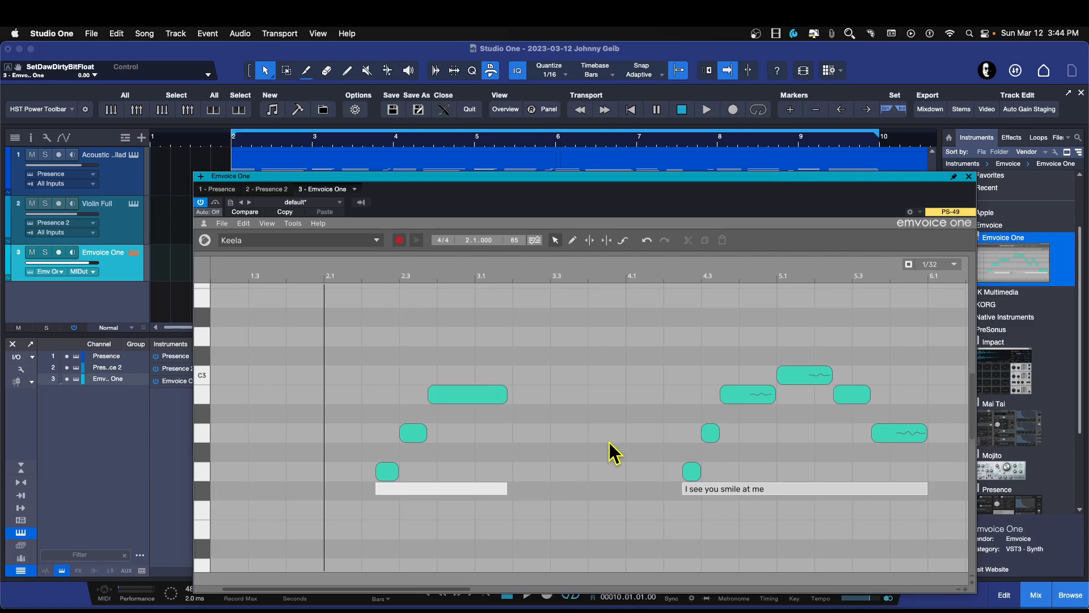
type("u")
key("Return")
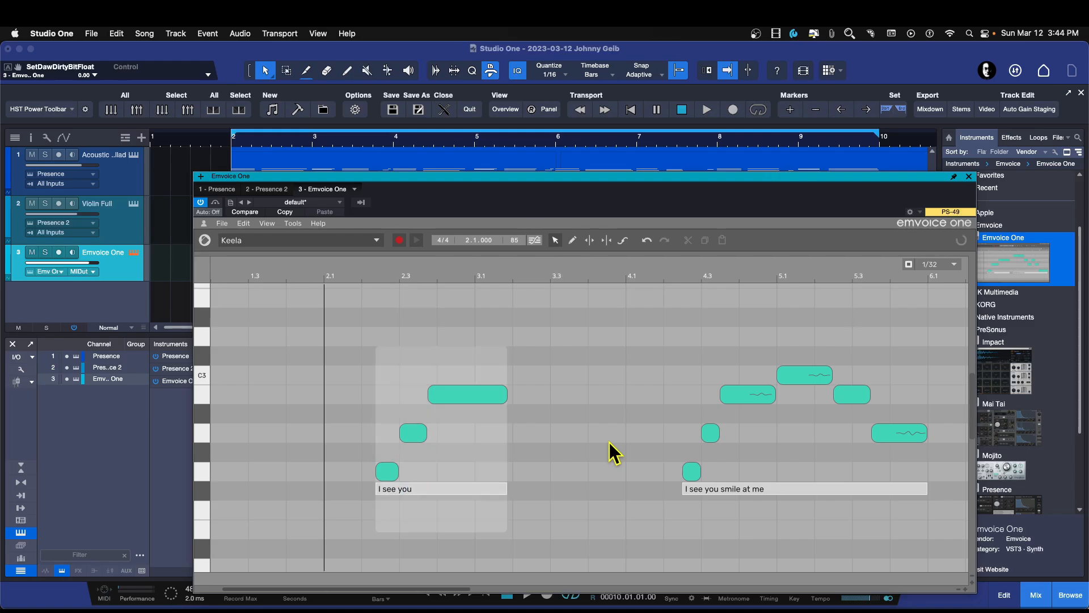
key("space")
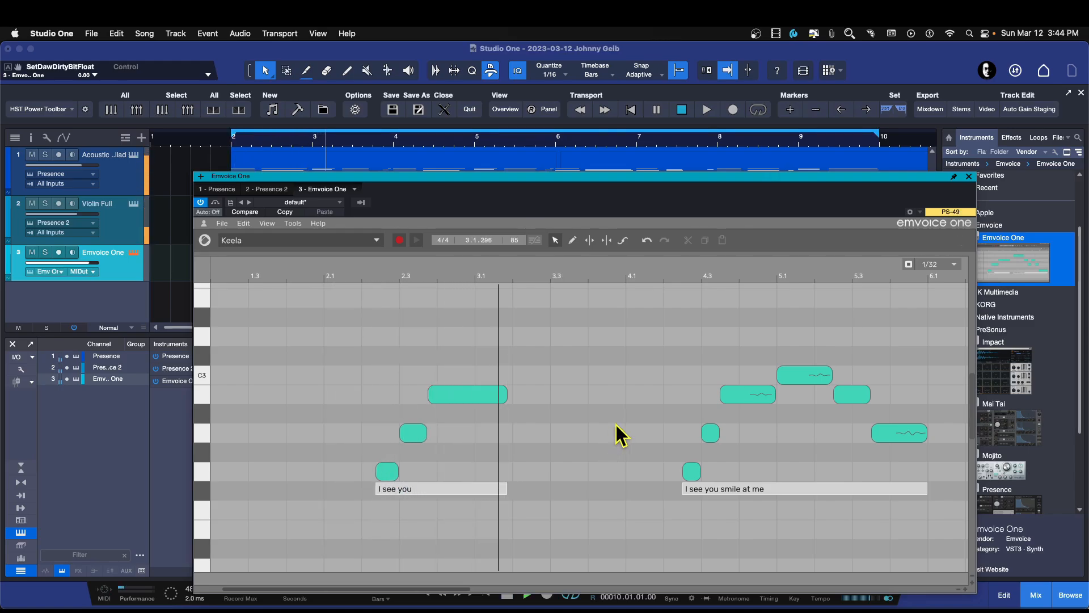
key("space")
Extend the last note of the first "I see you" phrase to about halfway between beats 2 and 3 of bar 3
left_click(510, 395)
left_click_drag(511, 395, 531, 394)
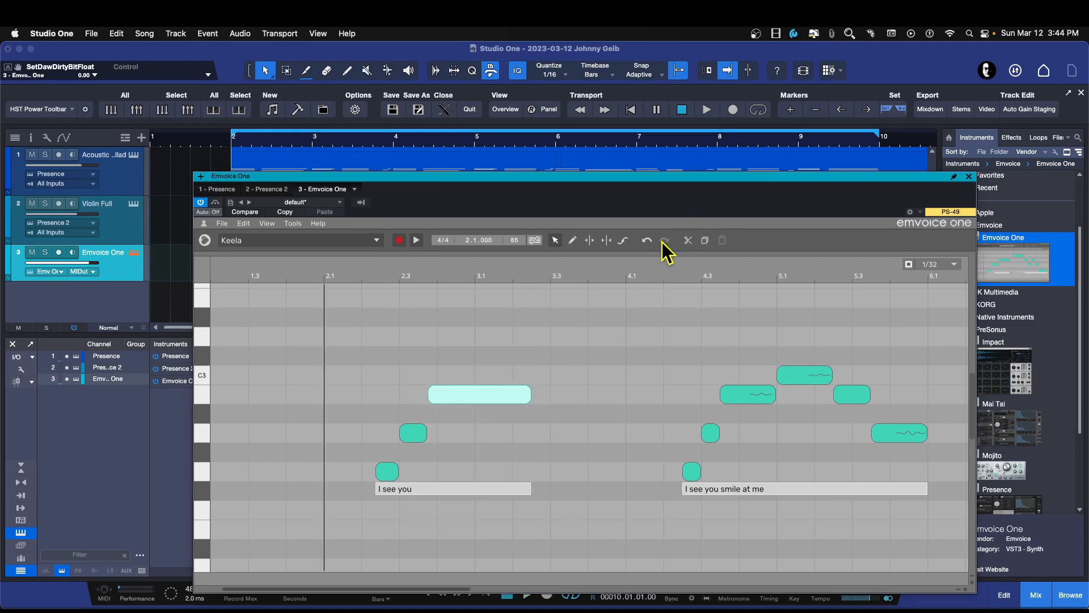
Draw a wavy vibrato curve over the second half of the first "I see you" phrase's last note and play it back
left_click(626, 241)
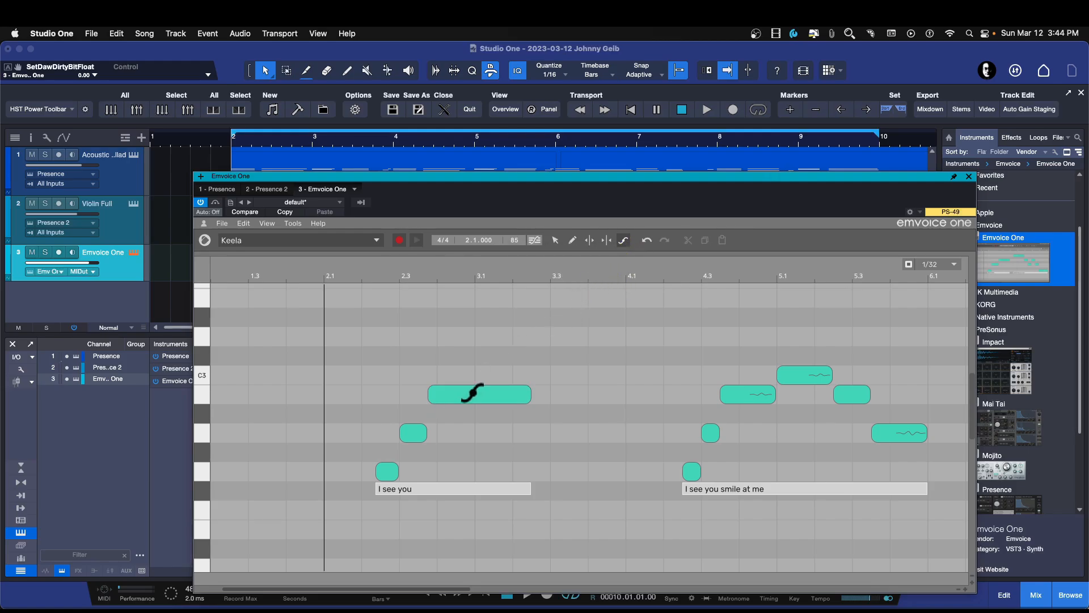
left_click_drag(473, 393, 521, 395)
left_click_drag(526, 401, 518, 397)
mouse_move(509, 402)
left_mouse_down()
mouse_move(518, 396)
mouse_move(509, 395)
left_mouse_up()
left_click_drag(518, 390, 517, 399)
key("space")
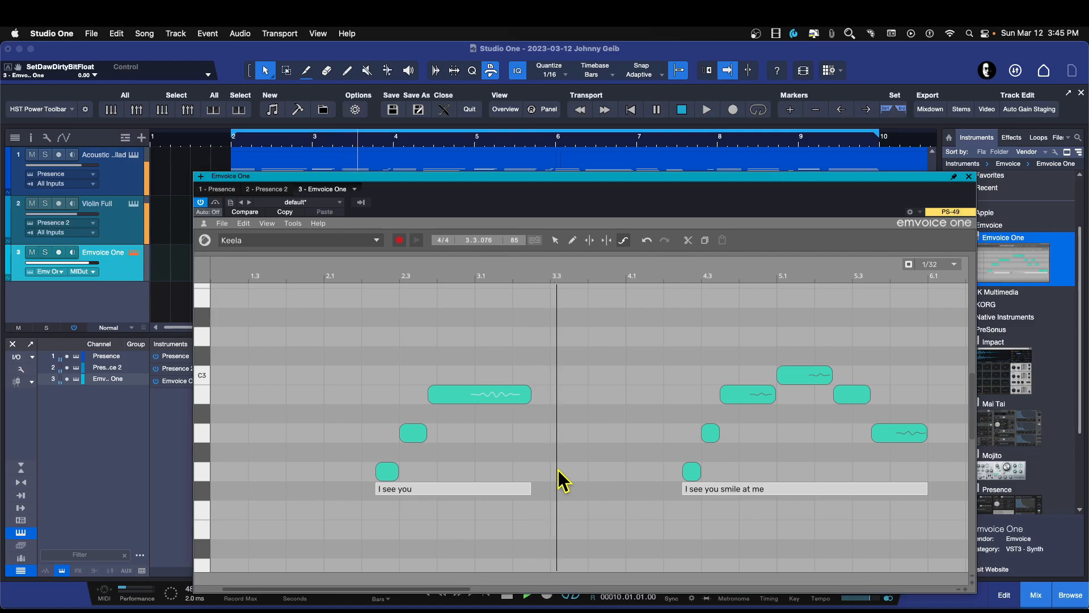
key("space")
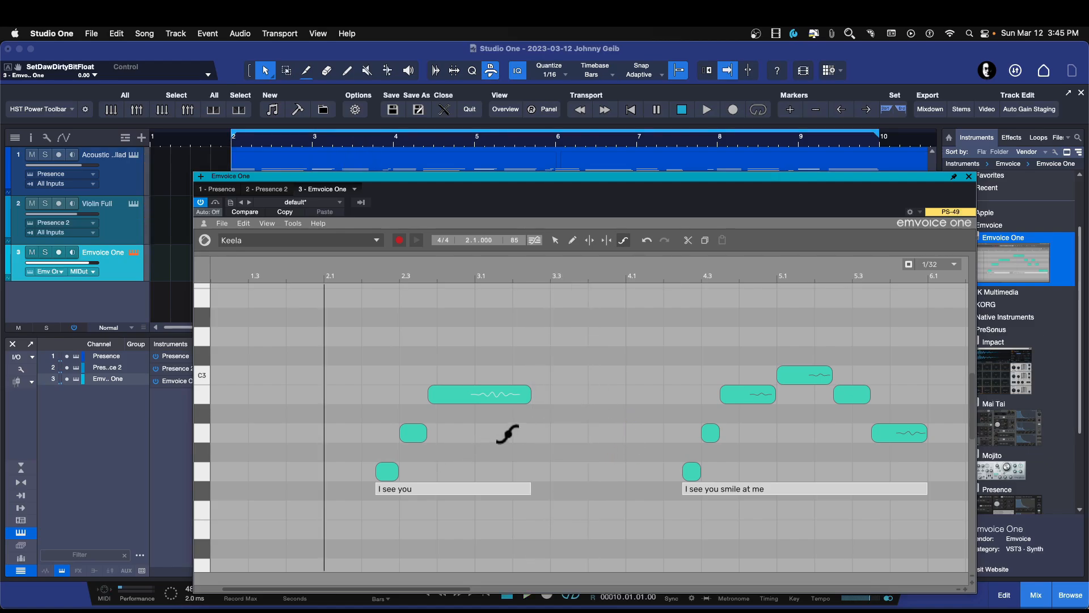
Try the first phrase's opening note slightly earlier, move it slightly later instead, and play back each timing against the backing
left_click(556, 241)
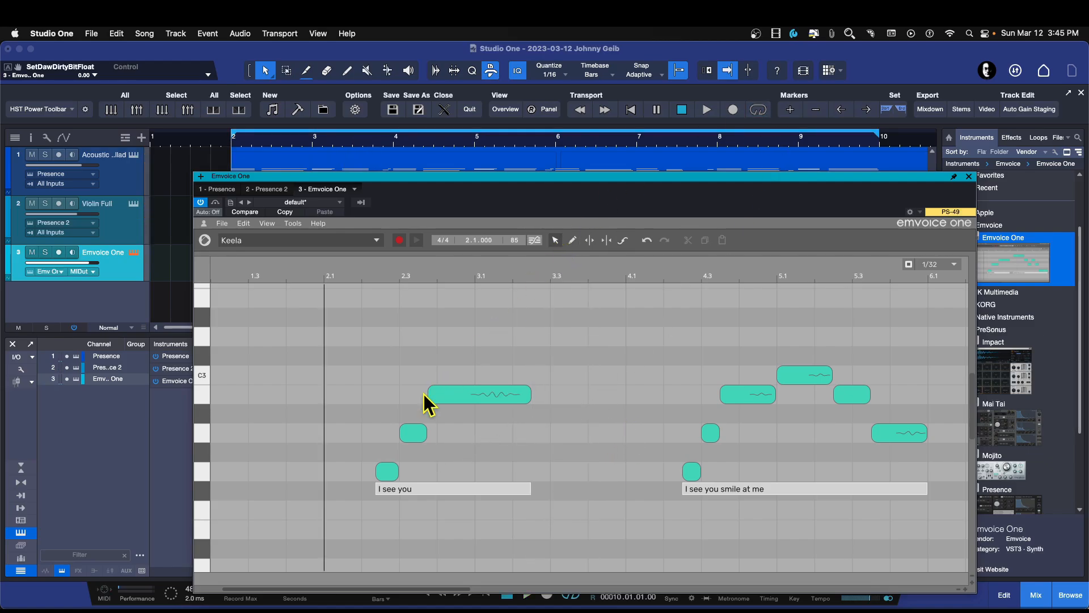
left_click(389, 472)
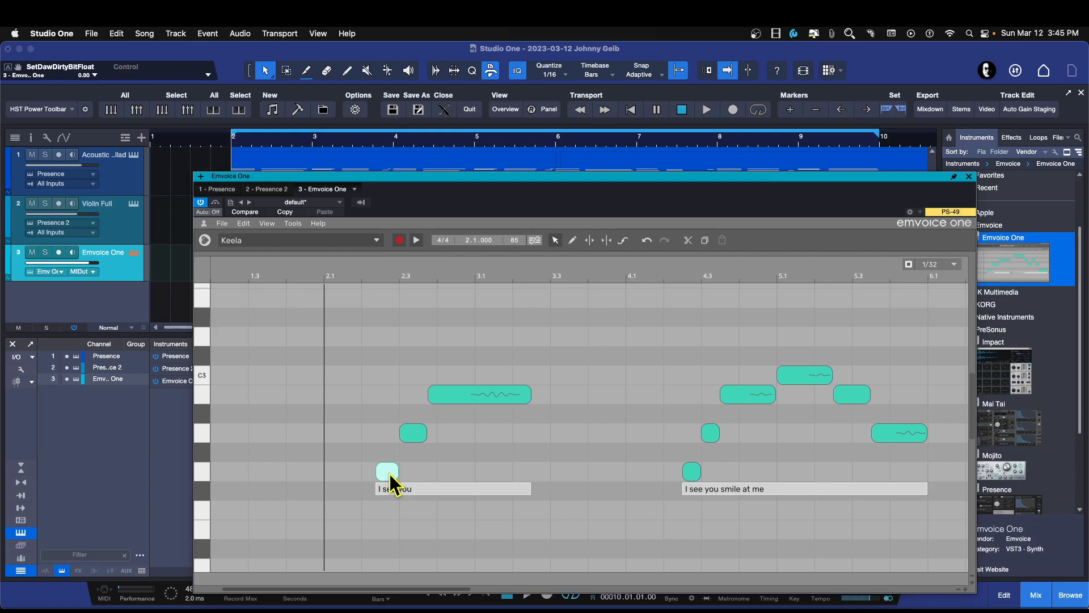
left_click_drag(390, 474, 385, 468)
key("space")
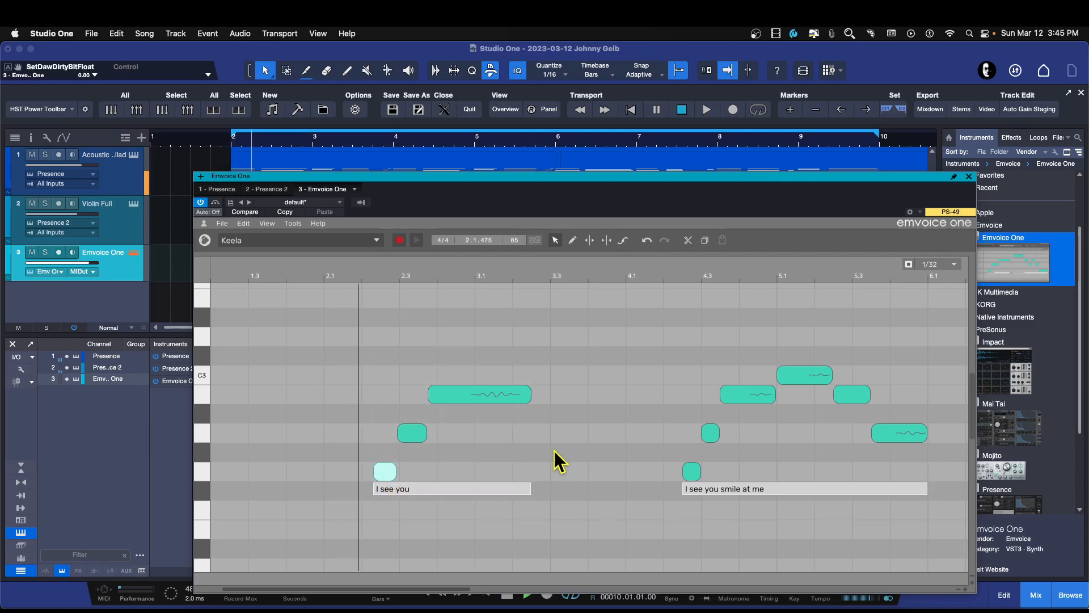
key("space")
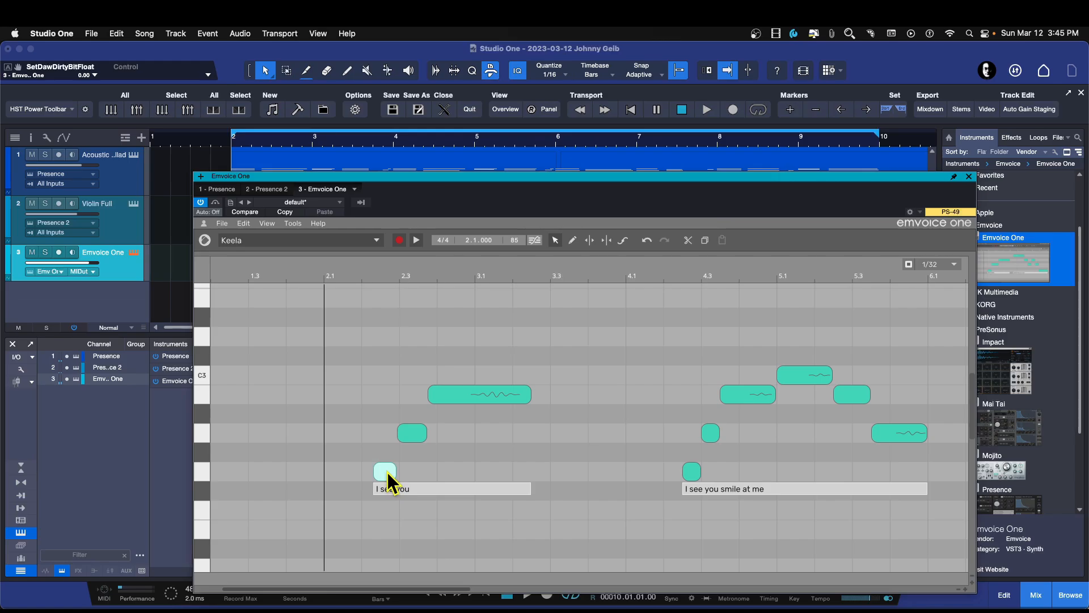
left_click_drag(387, 472, 391, 472)
key("space")
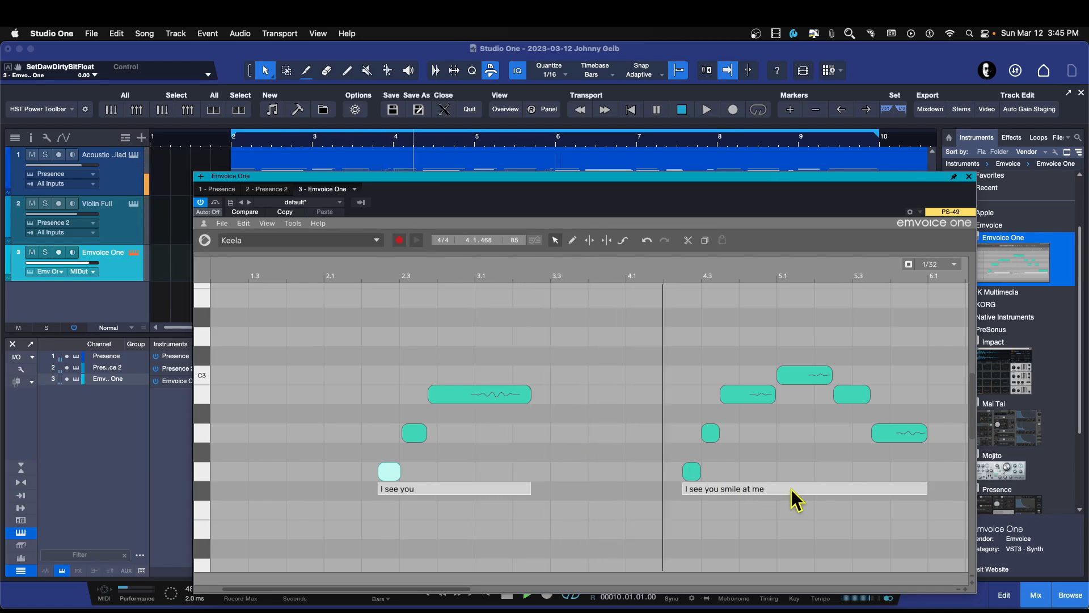
key("space")
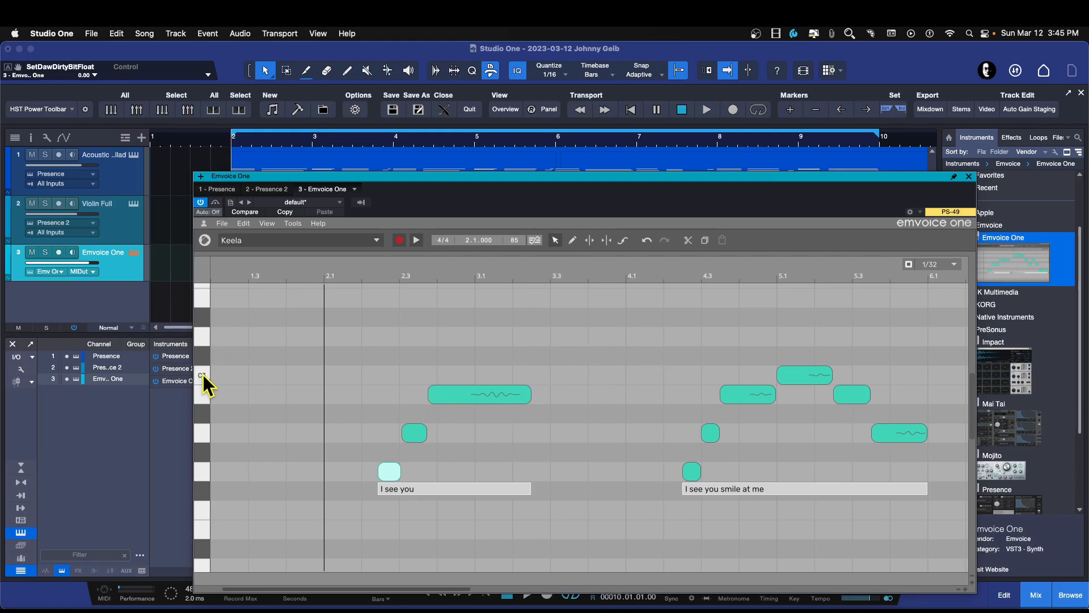
Examine the voice's upper and lower pitch limits in the note grid and play back the first phrase
scroll(279, 389, "up", 6)
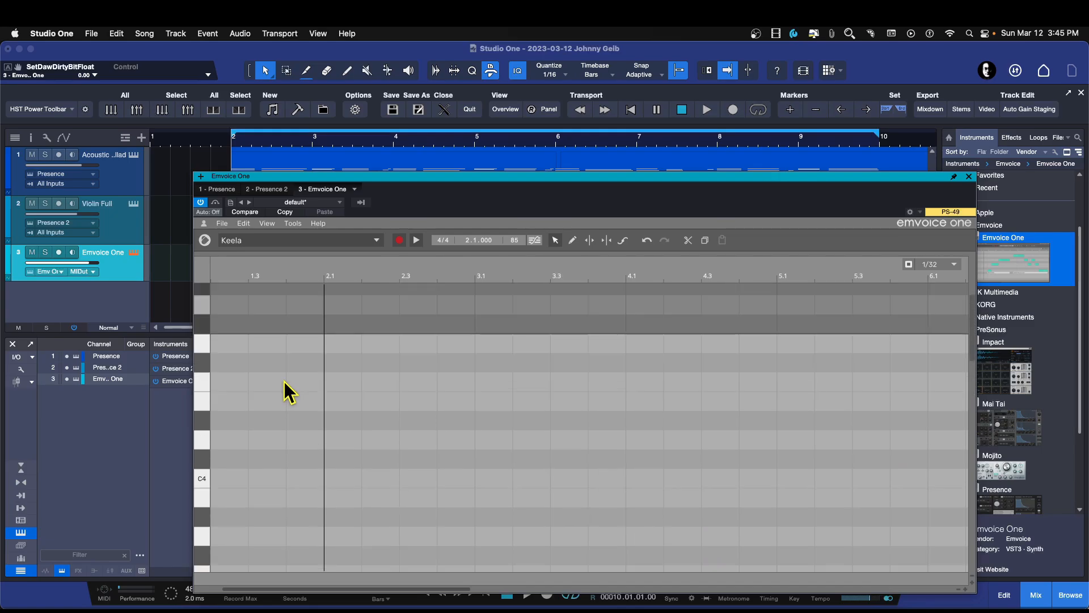
scroll(288, 392, "down", 7)
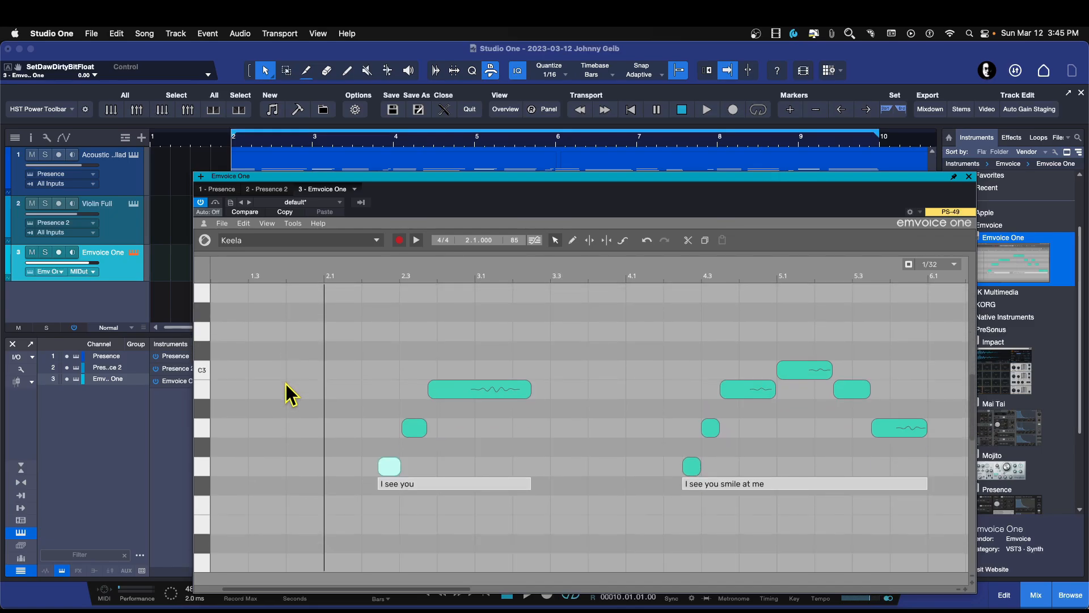
scroll(286, 384, "down", 1)
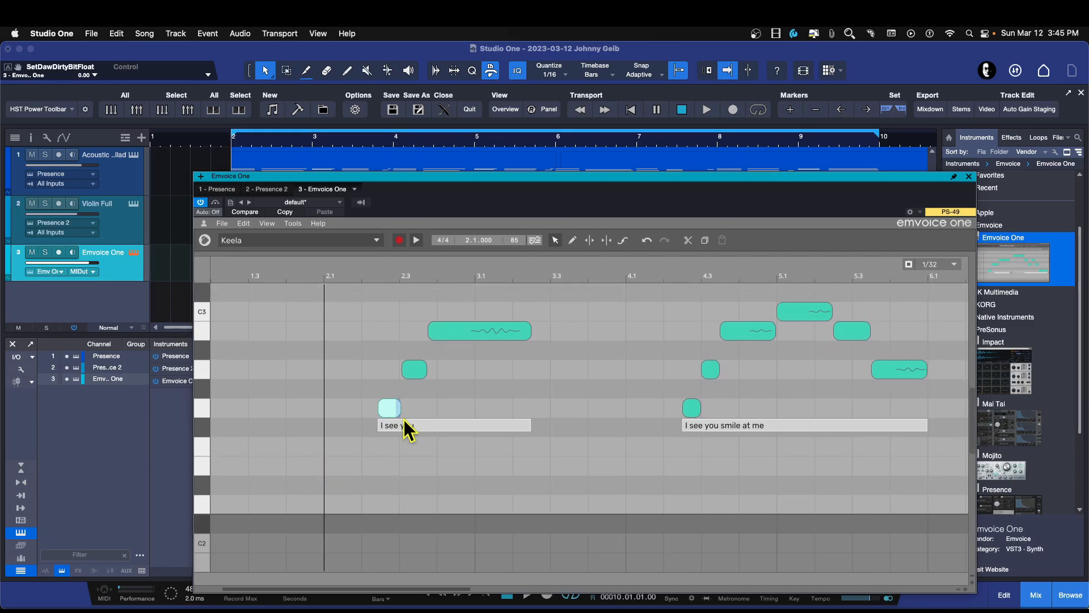
scroll(414, 417, "up", 2)
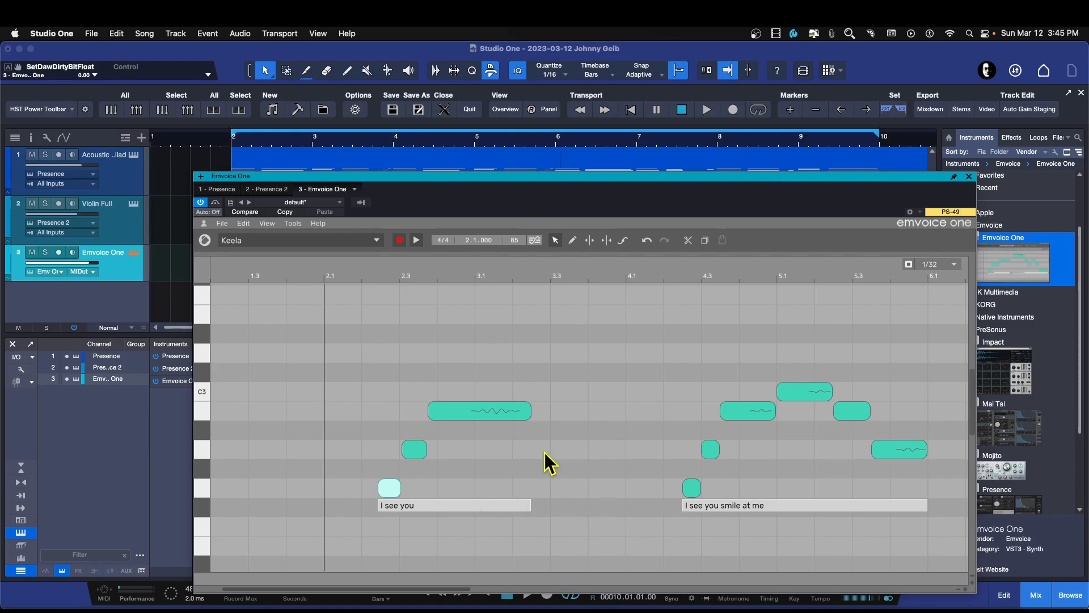
key("space")
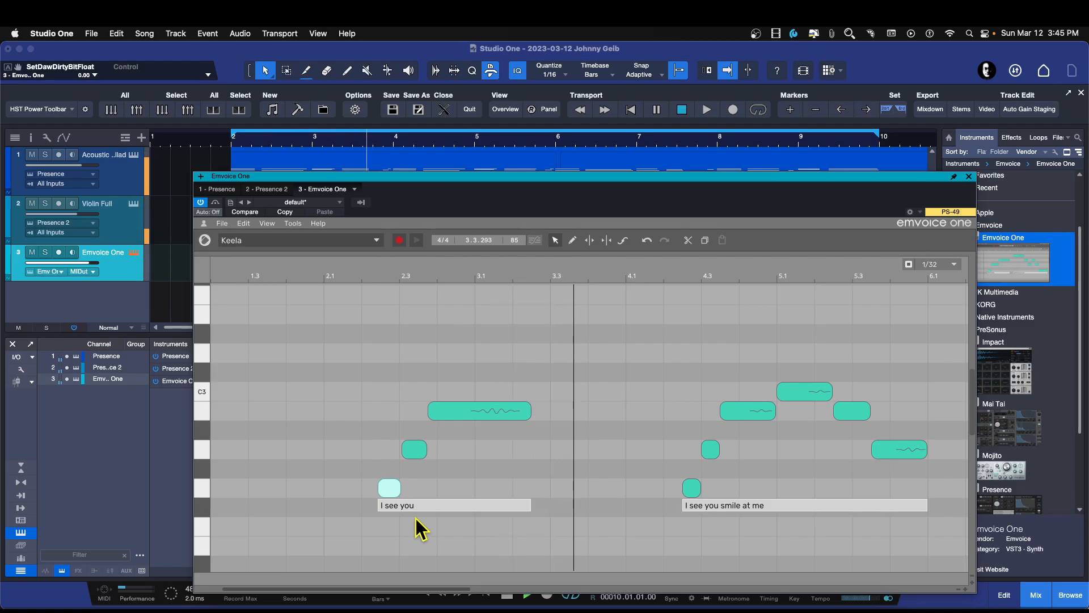
key("space")
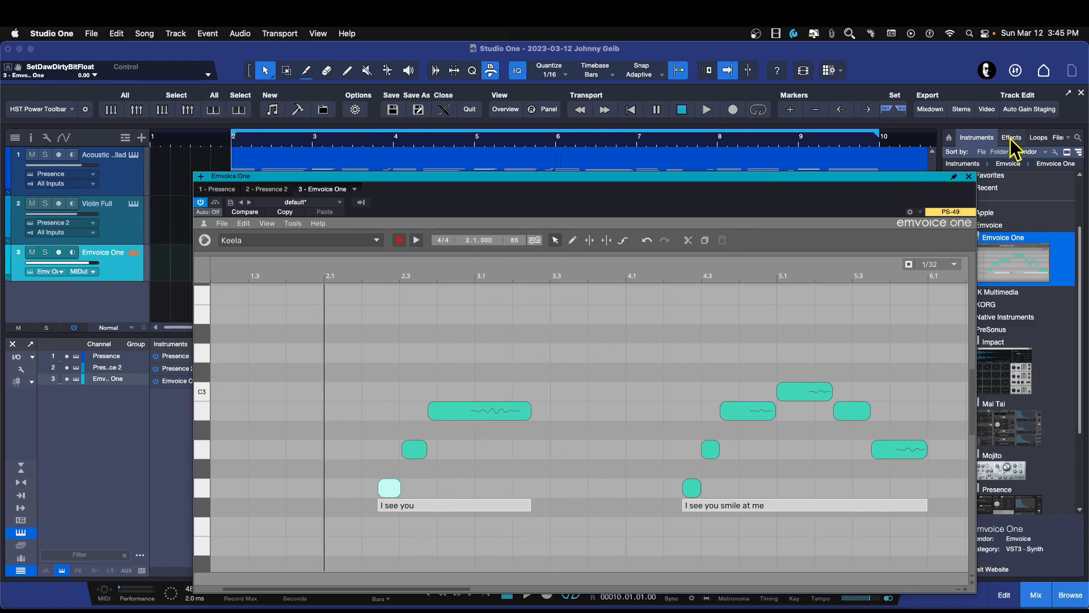
Close the vocal editor, remove the Emvoice One track together with its instrument, and play the remaining backing tracks
left_click(969, 177)
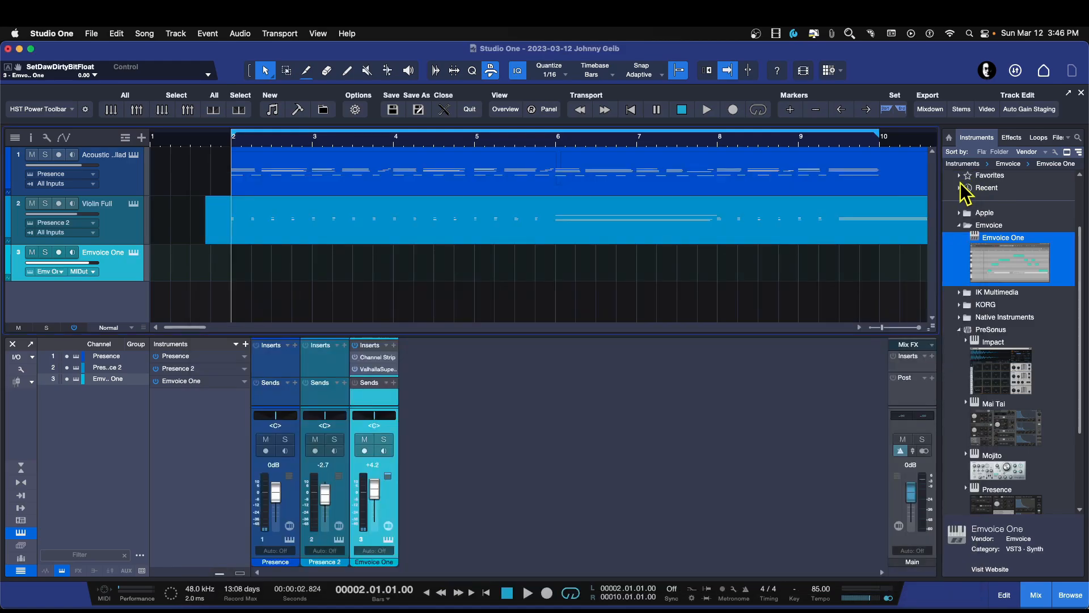
right_click(121, 265)
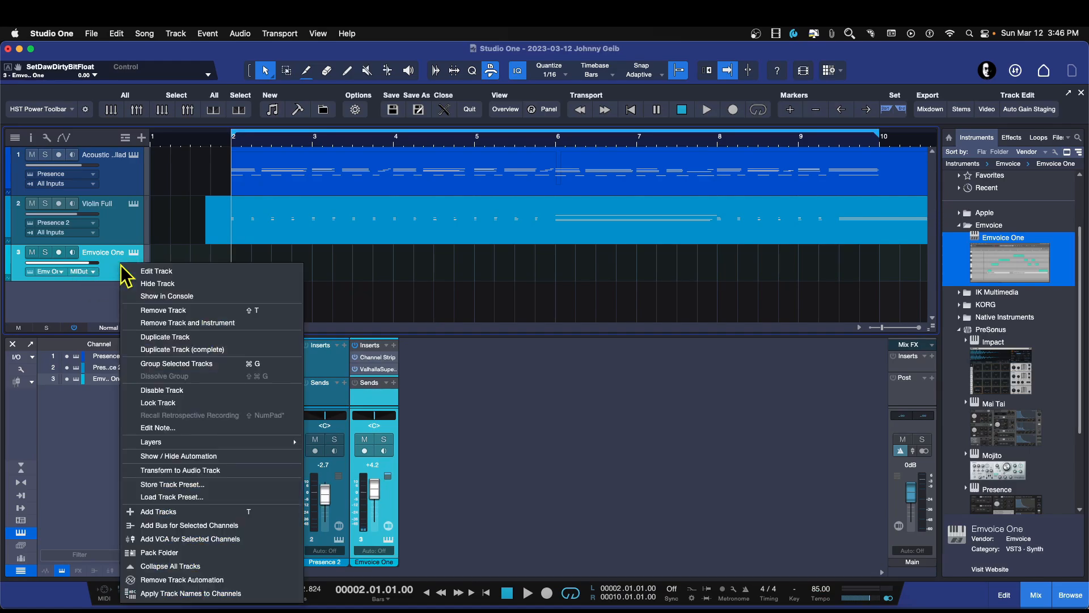
left_click(188, 323)
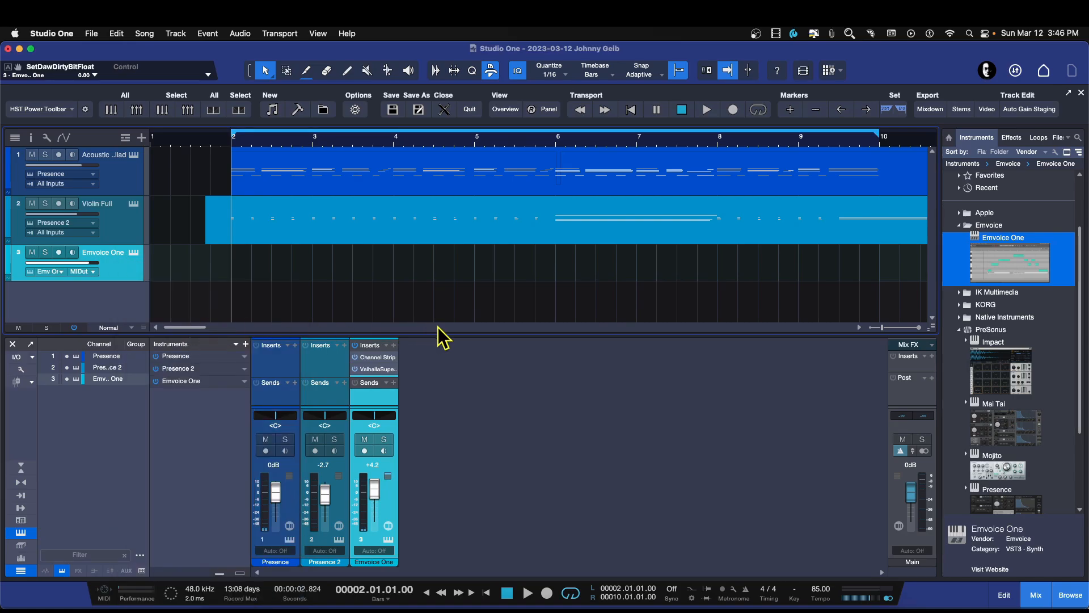
key("space")
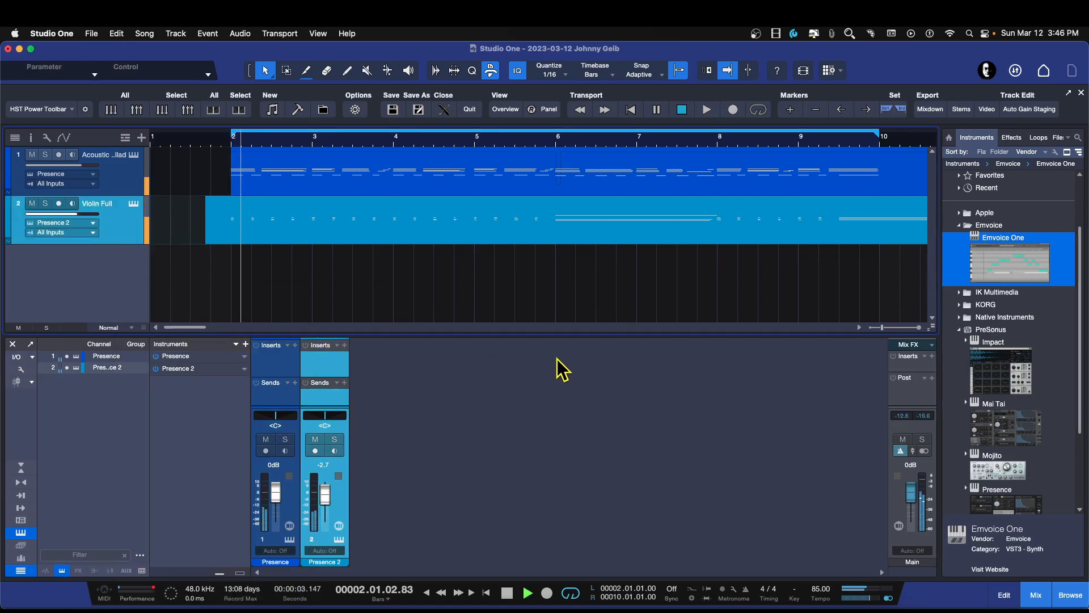
key("space")
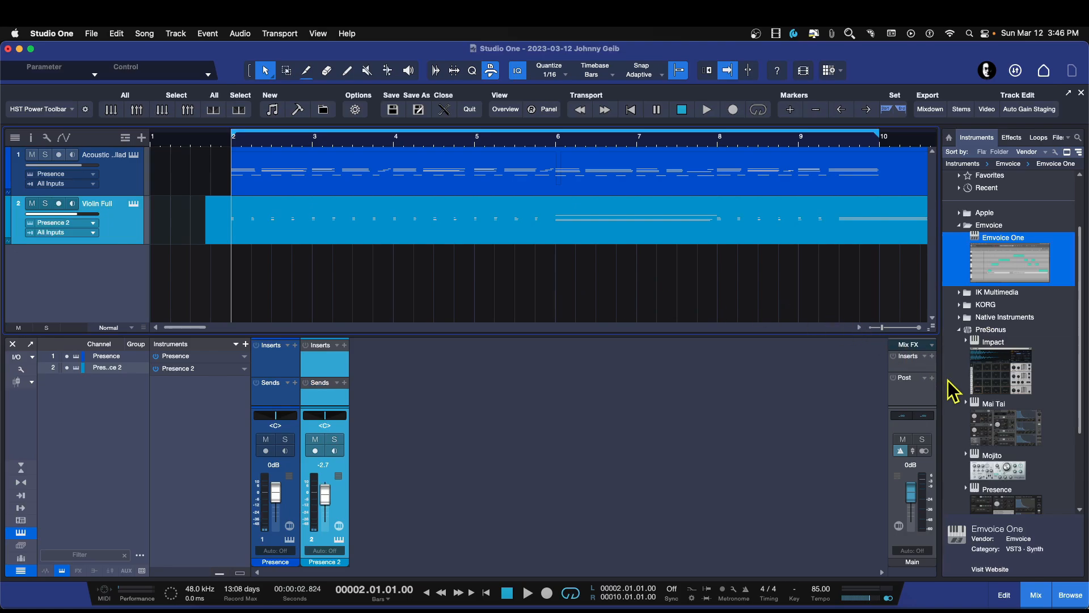
Add a Presence instrument on a new third track and move its window clear of the track list
scroll(1003, 505, "down", 3)
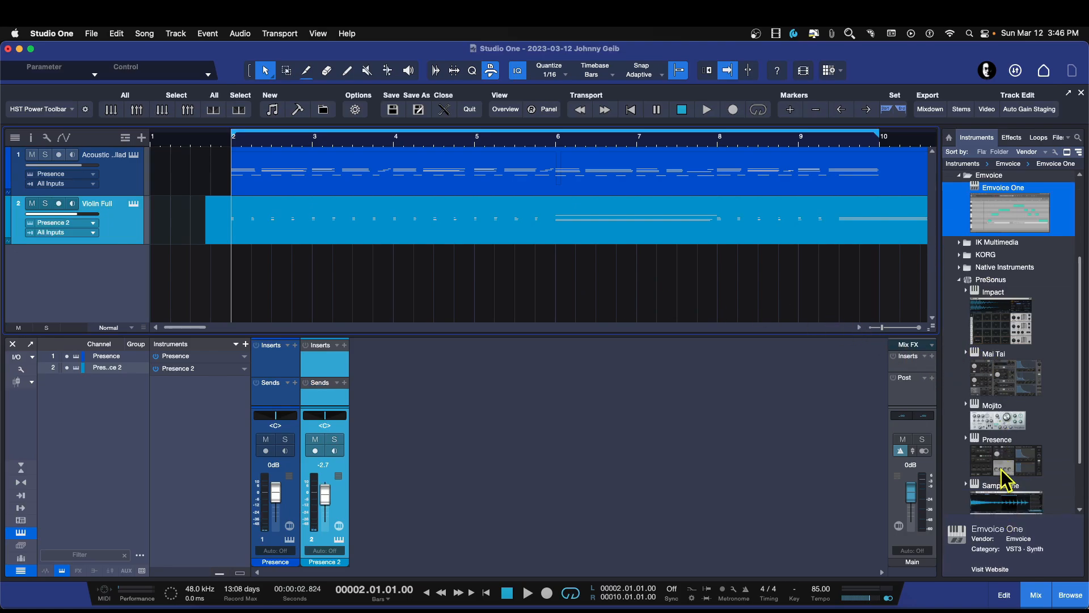
left_click_drag(1001, 471, 409, 291)
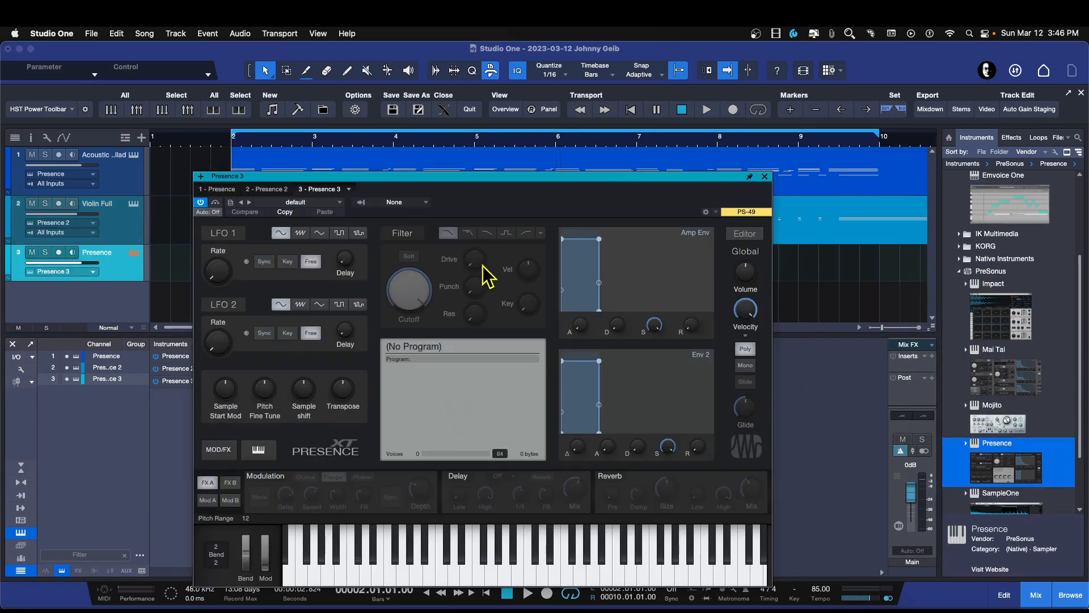
left_click_drag(444, 181, 571, 123)
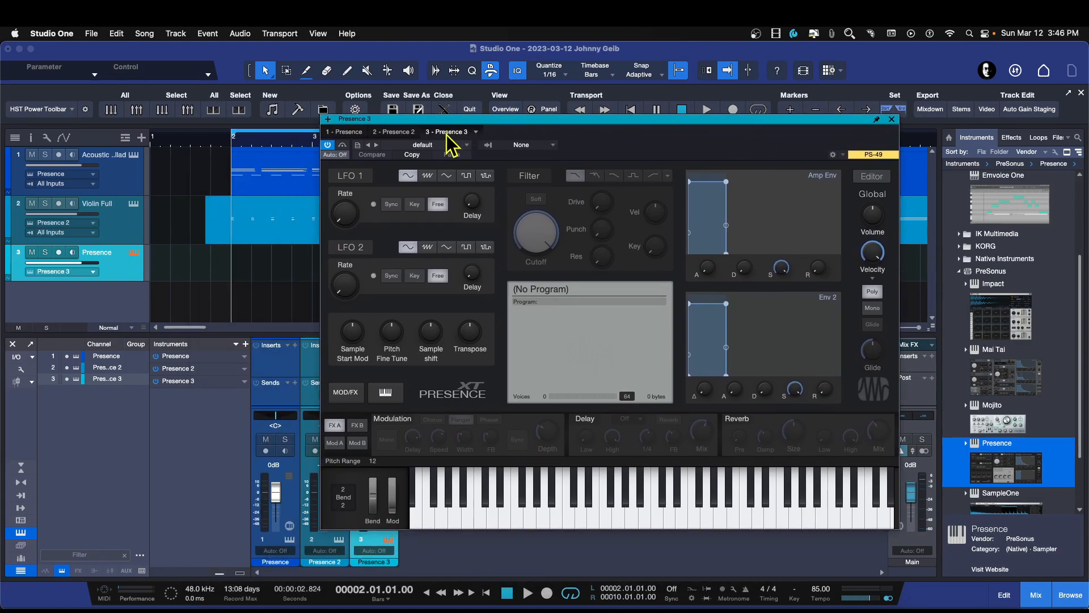
Load the Tenor Sax Full preset from the Winds > Tenor Sax folder into the new Presence instrument
left_click(436, 146)
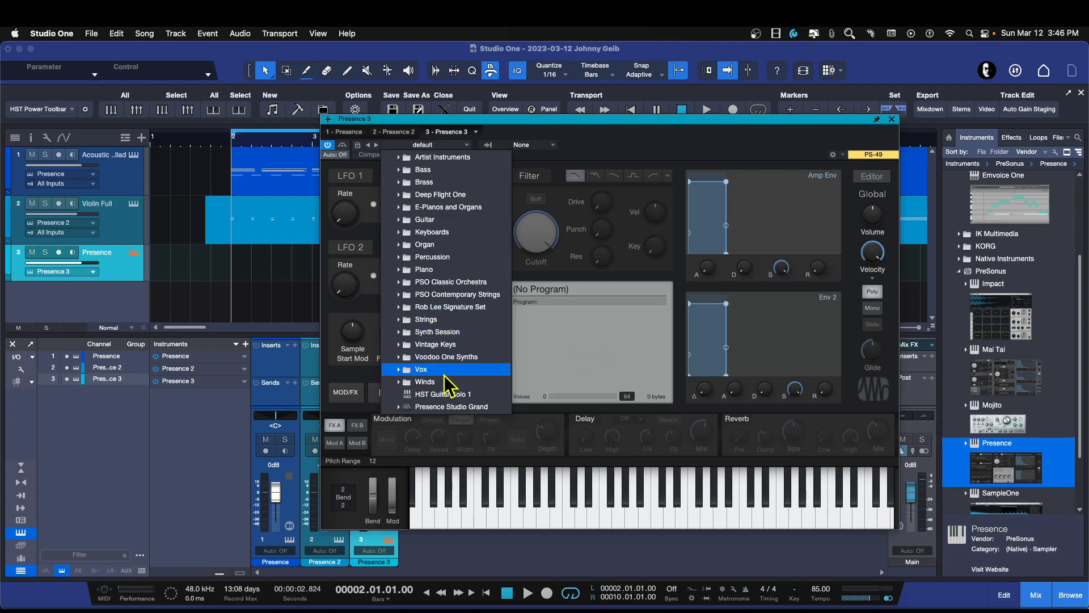
left_click(401, 383)
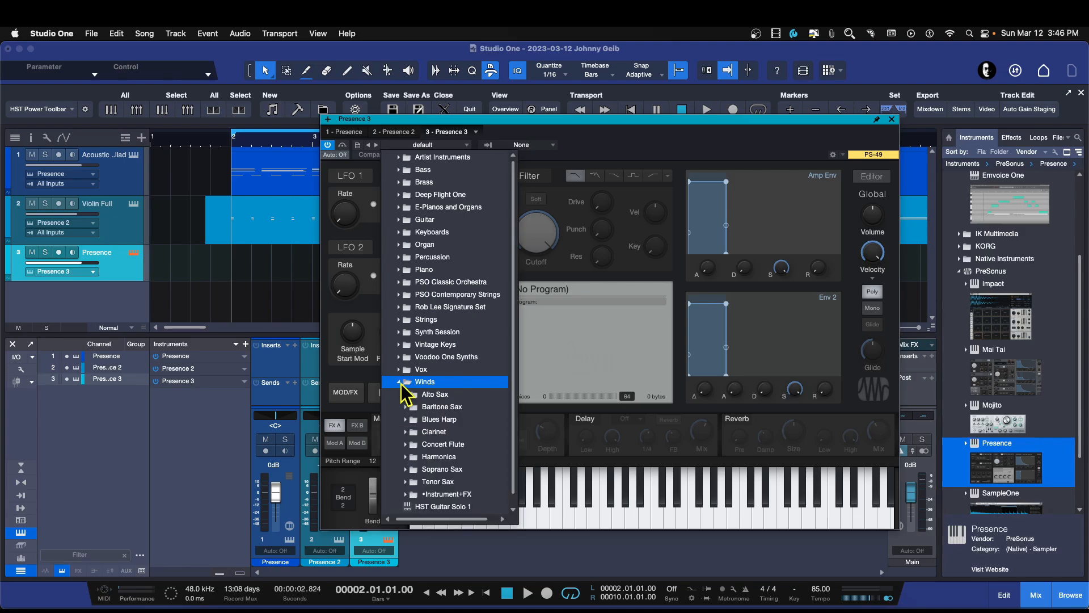
scroll(487, 360, "down", 1)
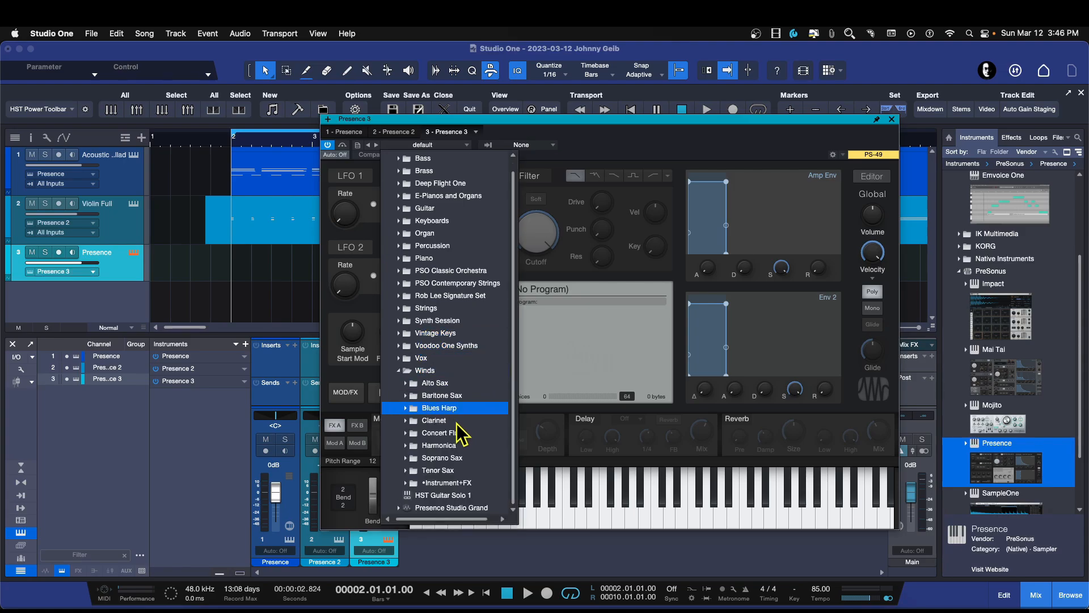
left_click(431, 472)
scroll(481, 410, "down", 3)
scroll(481, 410, "down", 2)
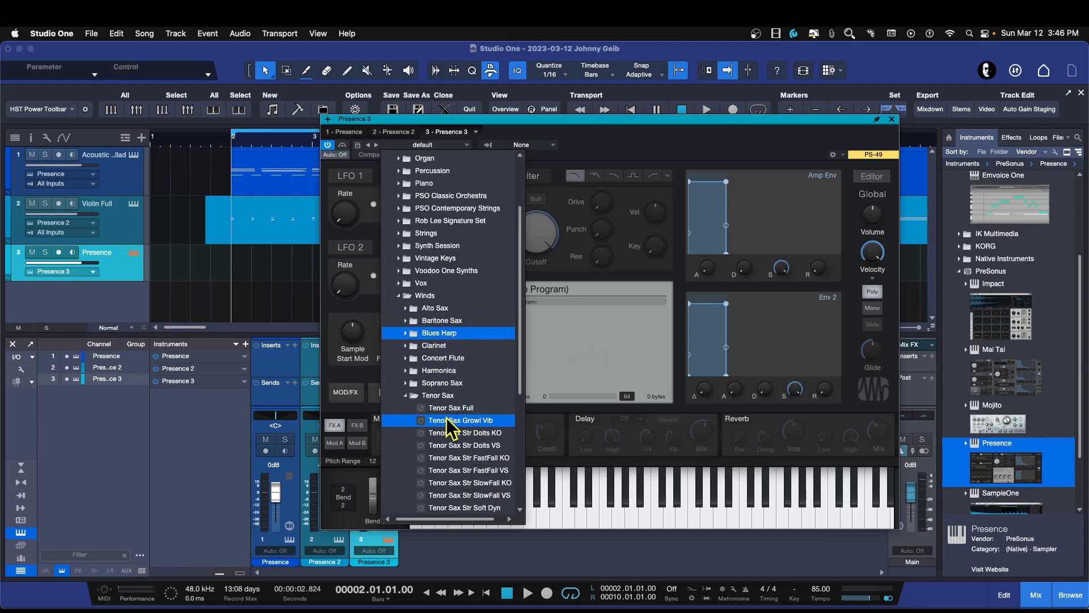
left_click(448, 408)
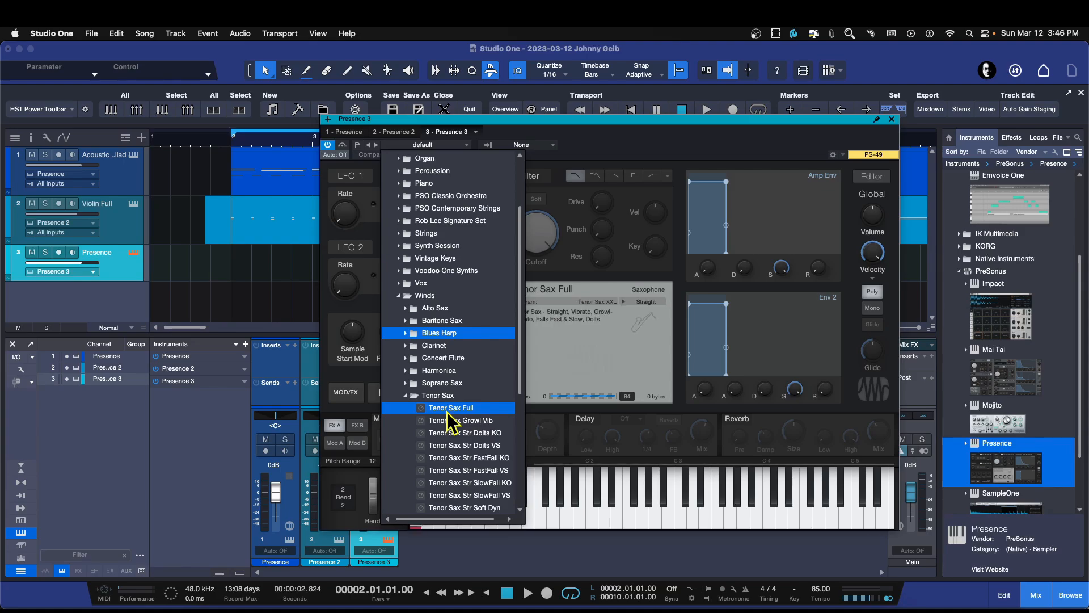
Arm the new Presence track for recording, close the instrument window and briefly rehearse against the backing
left_click(606, 121)
left_click(59, 252)
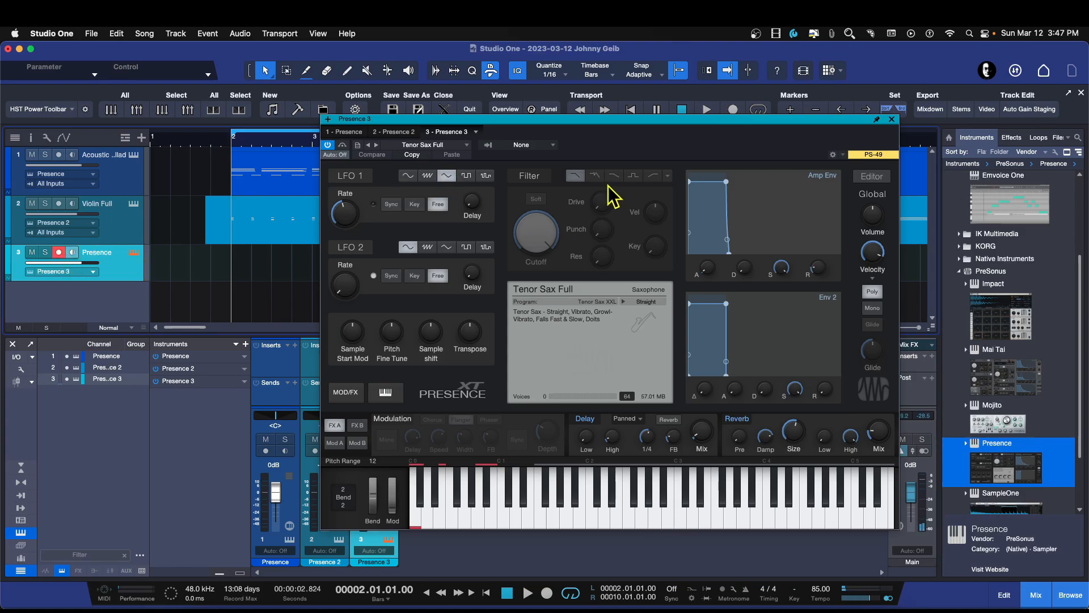
left_click(892, 119)
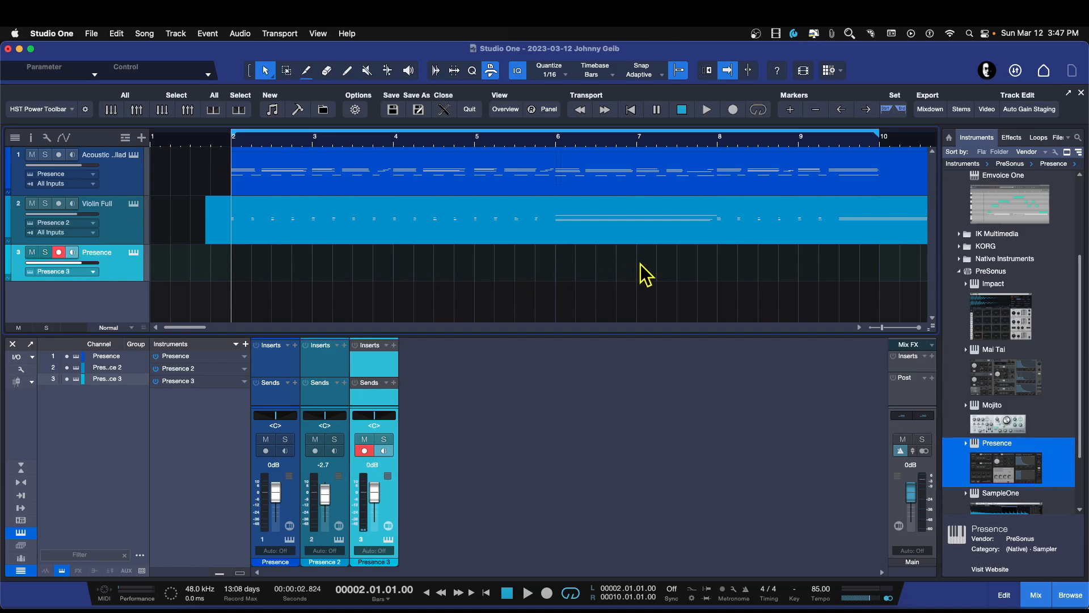
key("space")
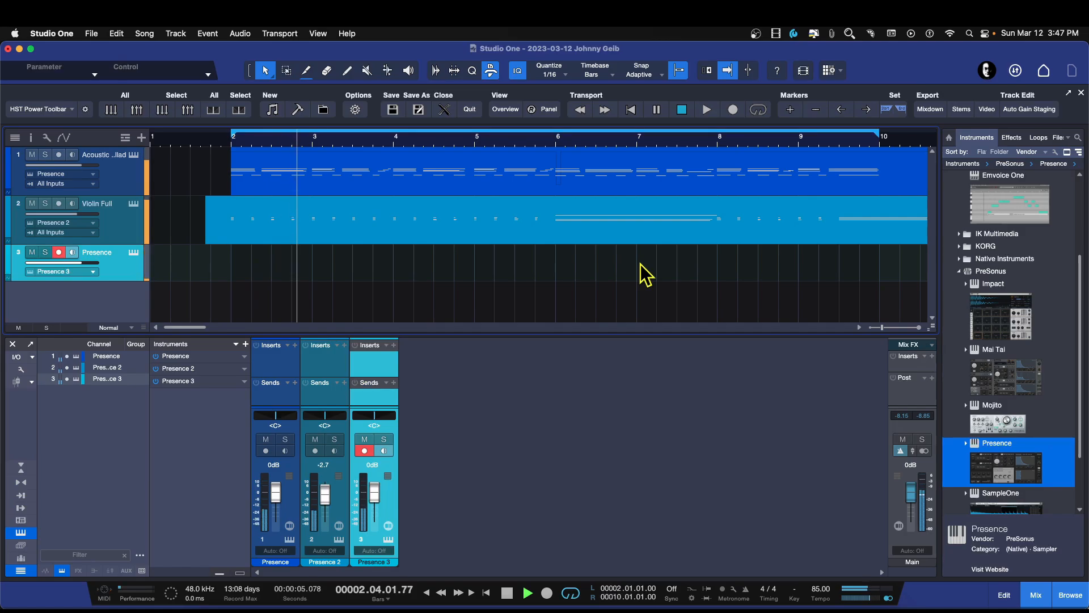
key("space")
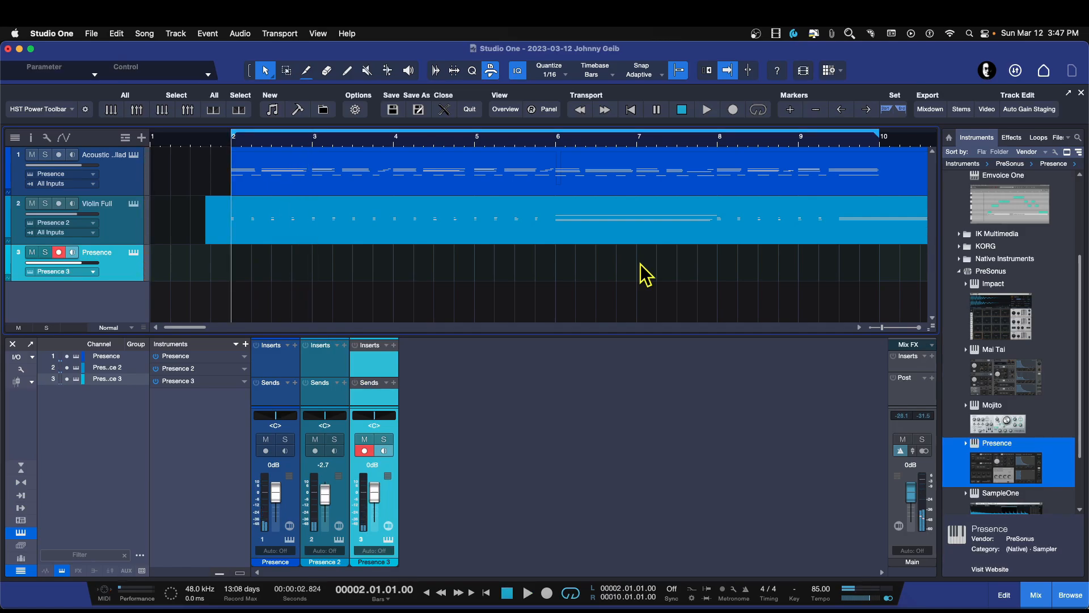
Record a tenor sax melody from bar 2 to bar 10, then shorten the clip to about beat 2 of bar 6 and play it back
key("KP_Multiply")
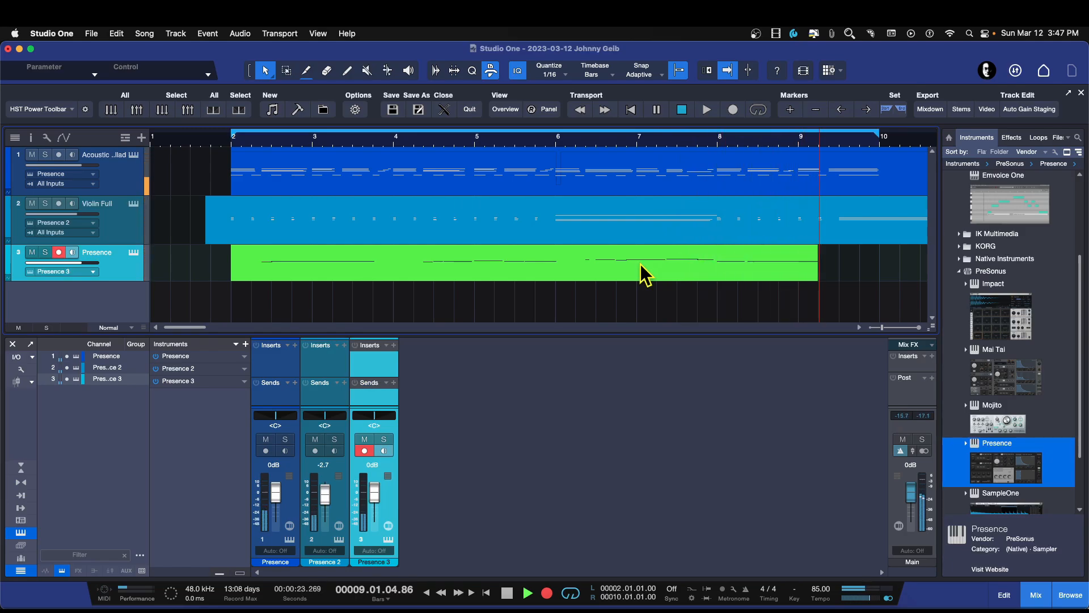
key("space")
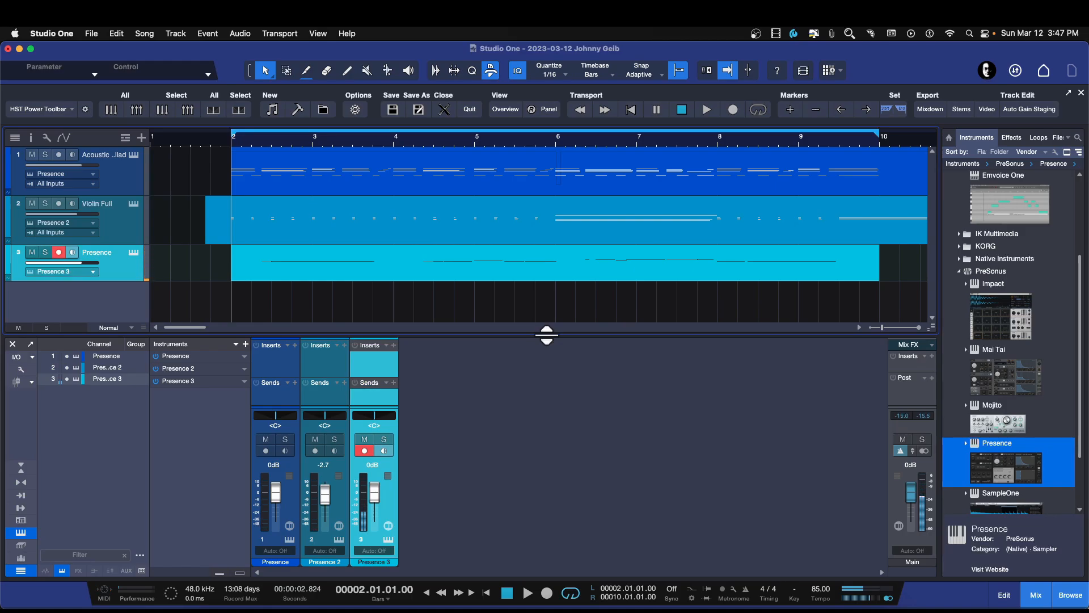
left_click_drag(880, 271, 574, 289)
key("space")
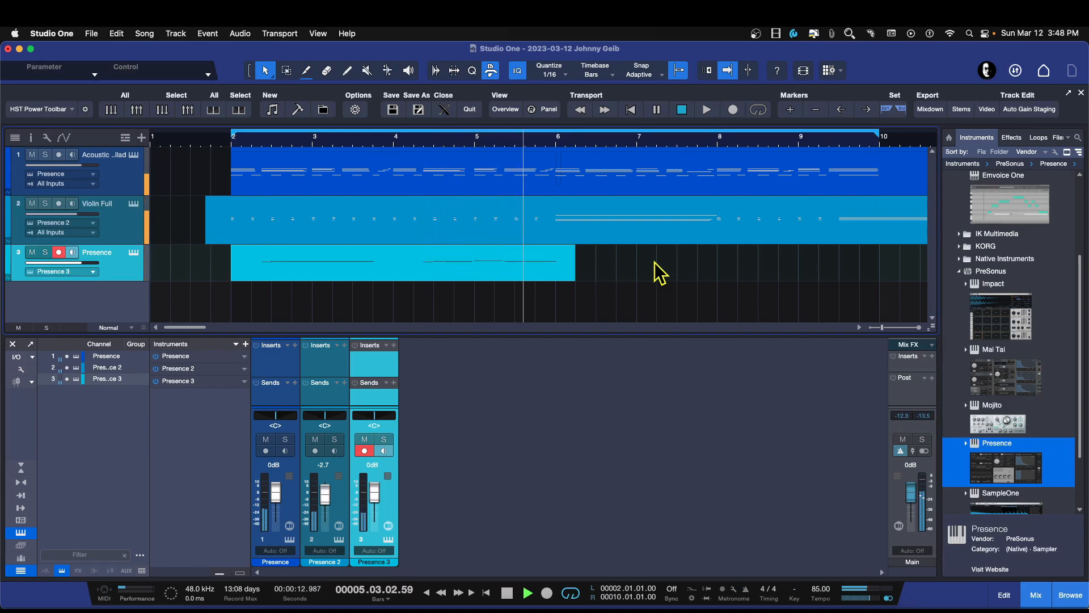
Record the second half of the tenor sax melody from late bar 5 to about bar 9, then play the take back
key("KP_Multiply")
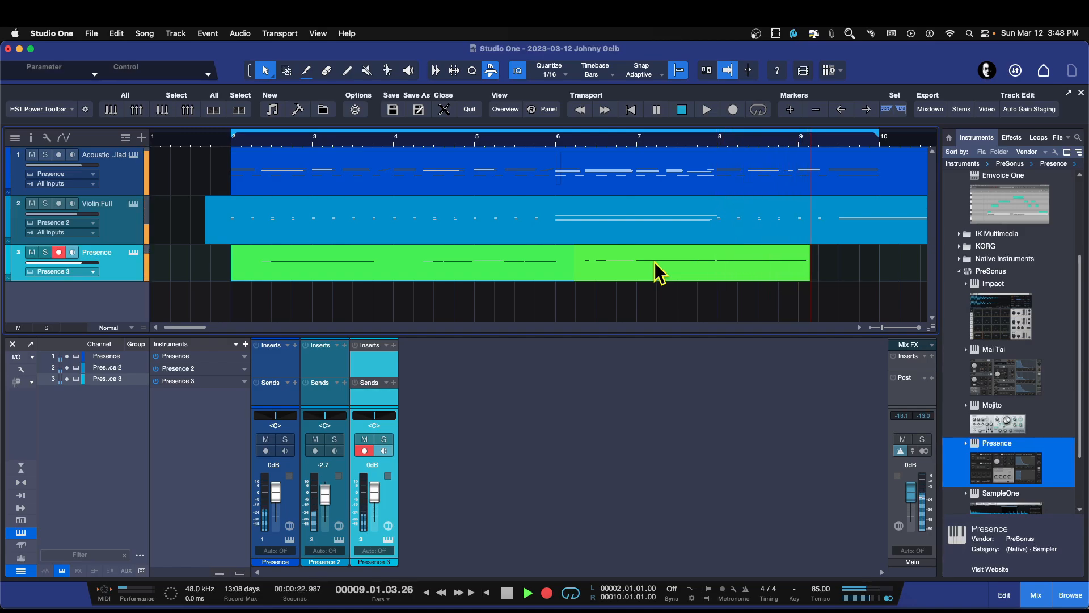
key("space")
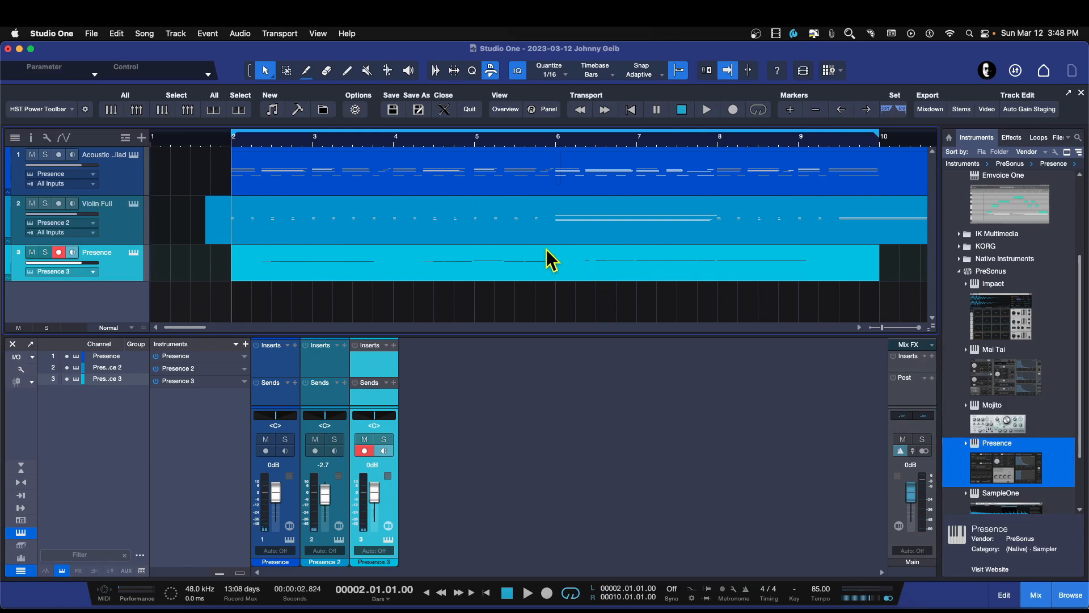
key("space")
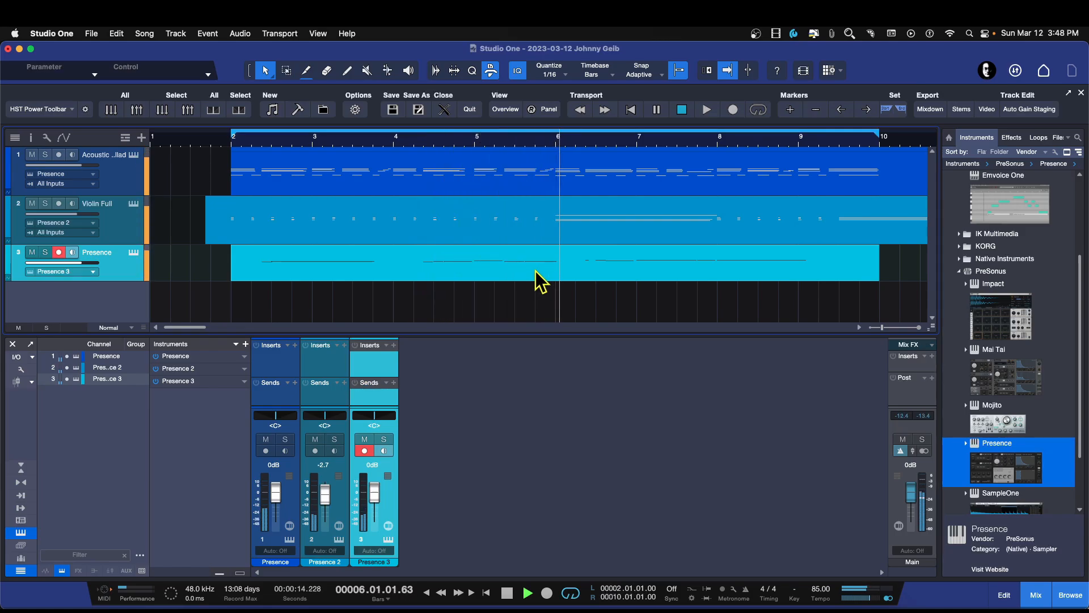
Open the sax clip for note editing, lower the D3 note at beat 4 of bar 7 to C3, and play the phrase back
double_click(700, 260)
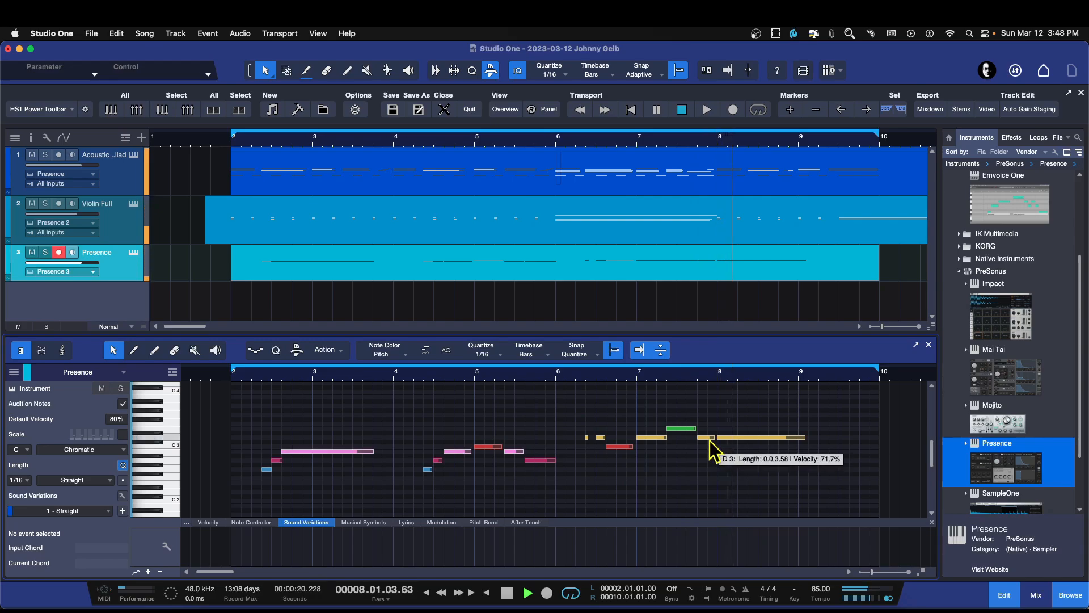
key("space")
left_click_drag(709, 440, 710, 448)
left_click(612, 380)
key("space")
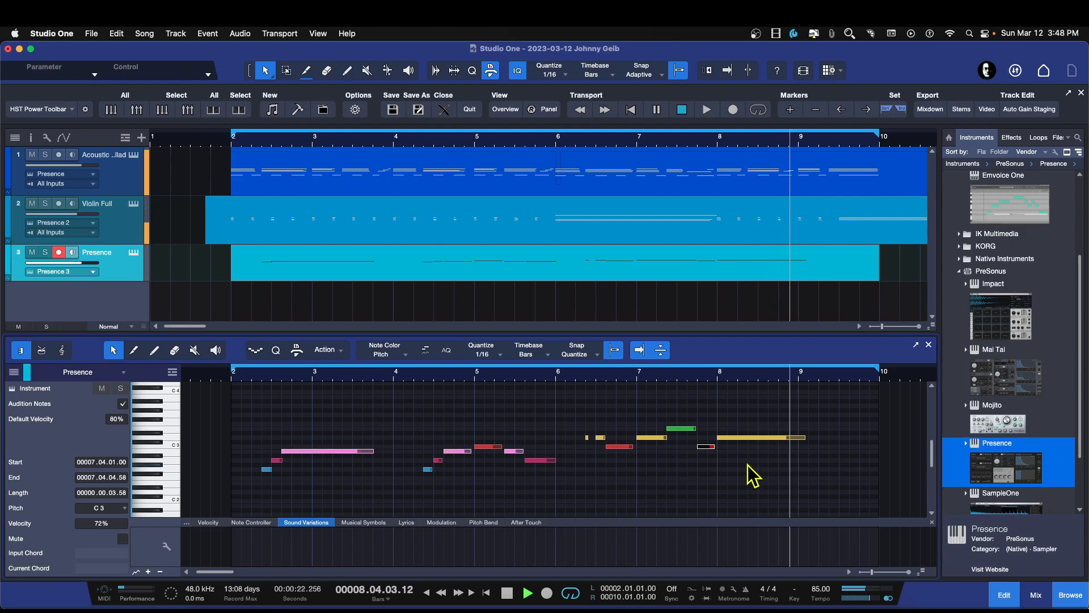
key("space")
Reduce the note editor's height, add Emvoice One on a new fourth track and move its window clear of the track list
left_click_drag(647, 331, 644, 371)
left_click(1024, 211)
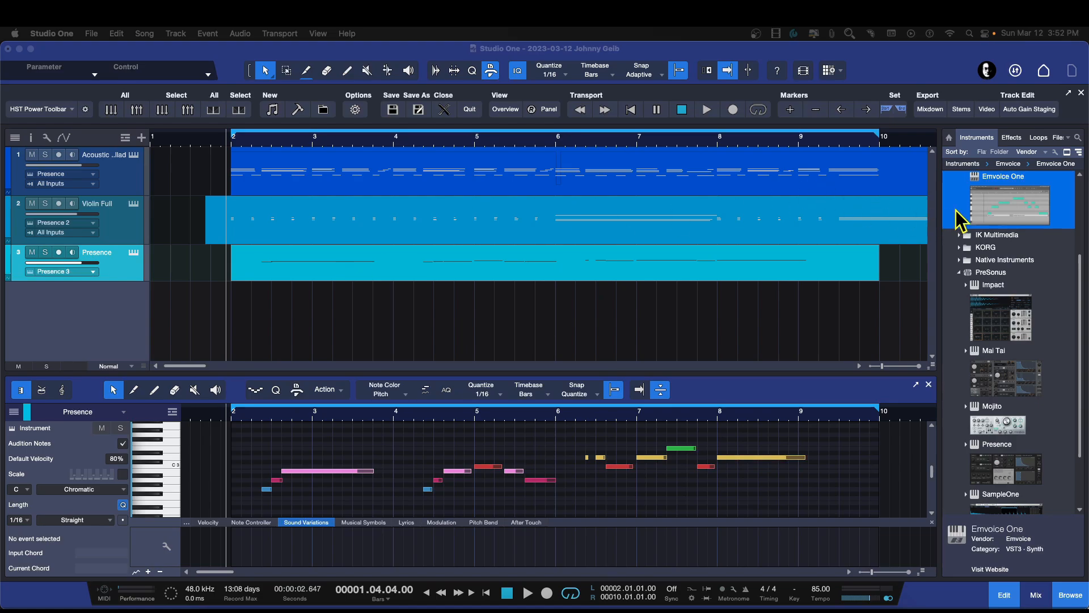
left_click_drag(958, 216, 519, 340)
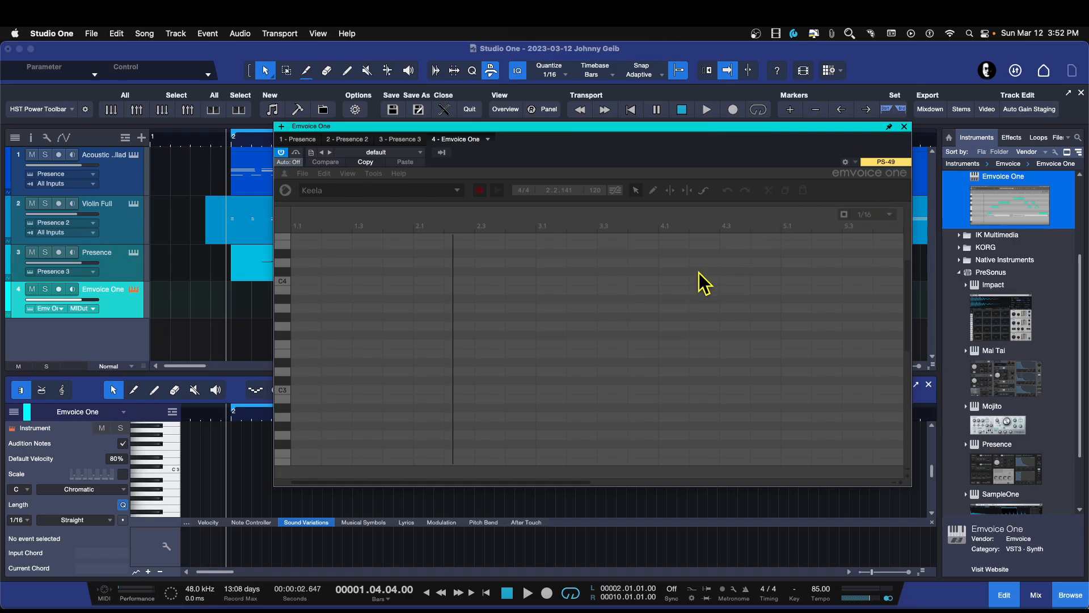
left_click_drag(707, 129, 716, 150)
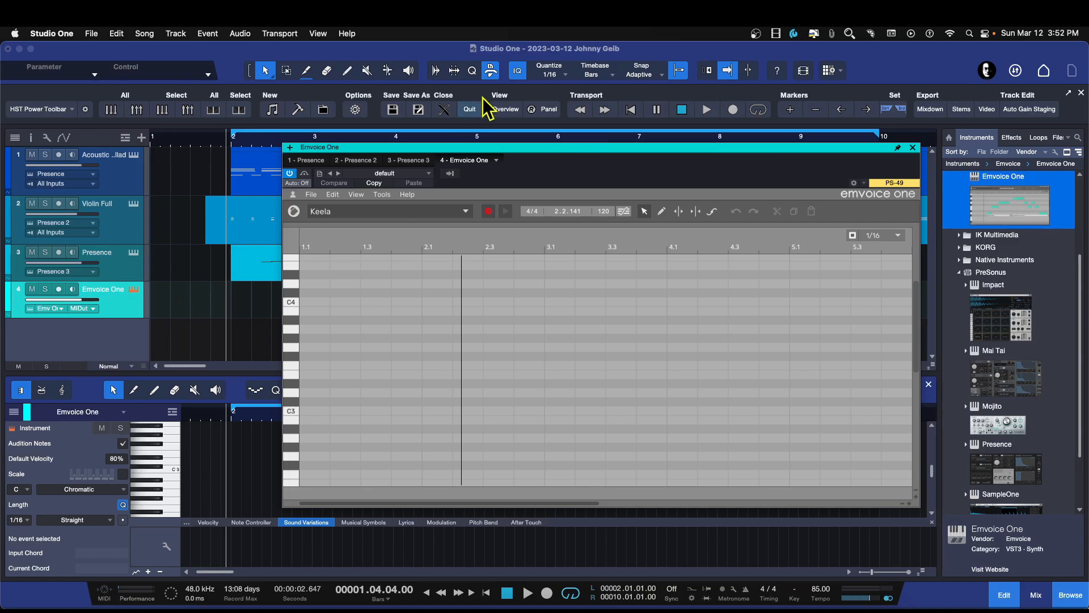
left_click_drag(485, 147, 596, 123)
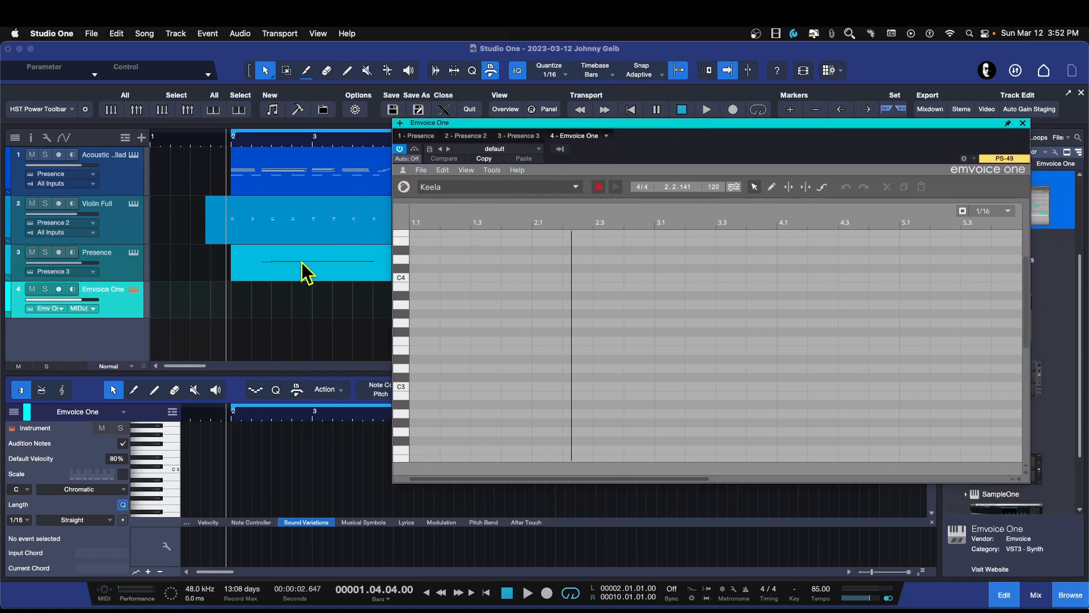
Close the Emvoice One window and move the sax melody clip from the third track down to the Emvoice One track
left_click(1023, 123)
left_click(521, 275)
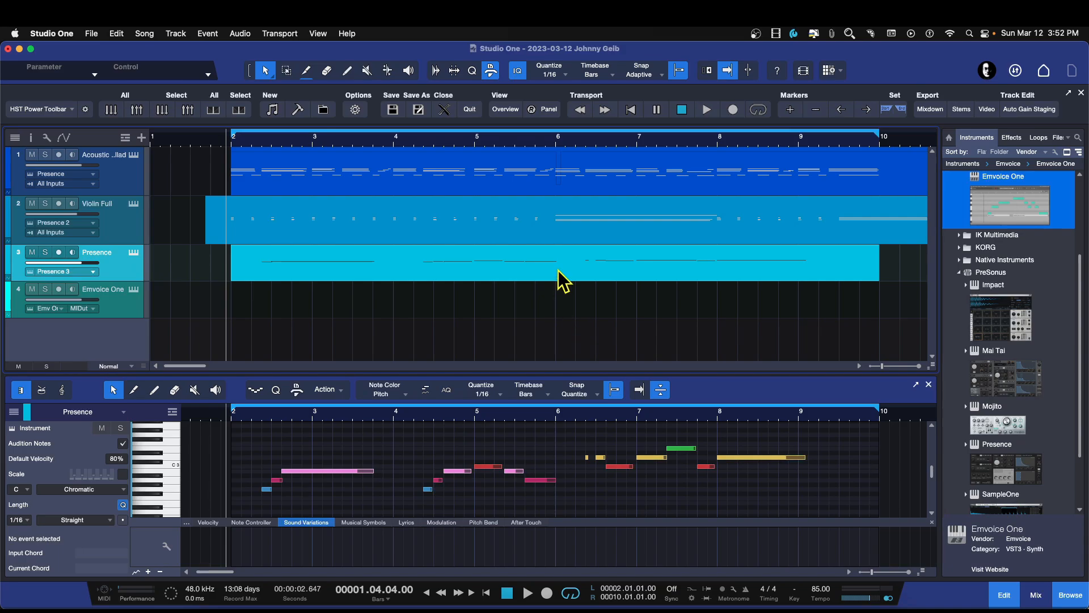
left_click_drag(557, 270, 555, 294)
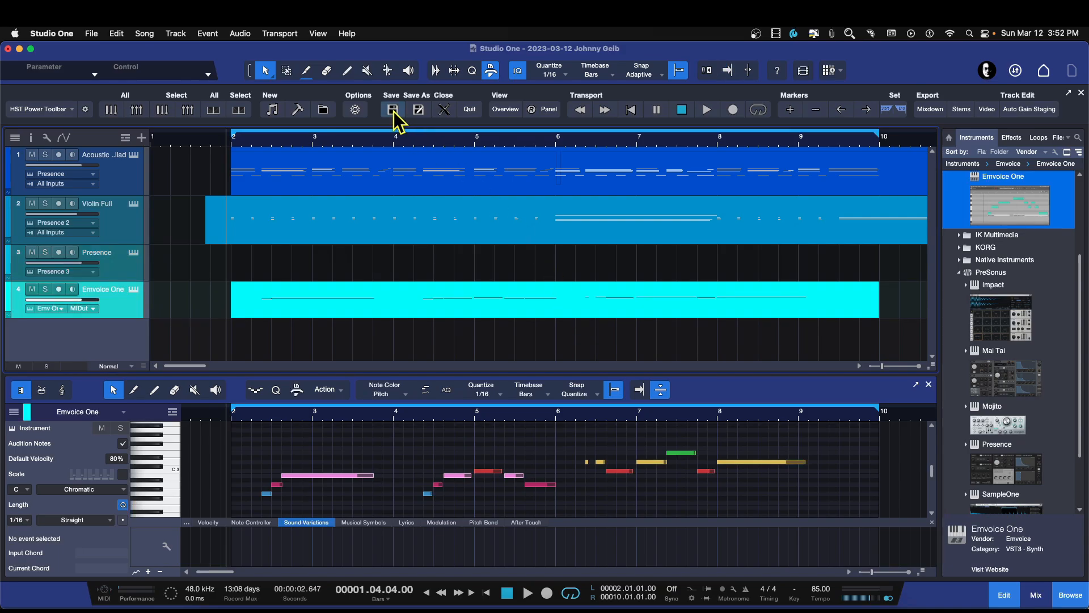
Reopen Emvoice One and record the clip's whole melody into it by playing the song through to bar 9
left_click(134, 289)
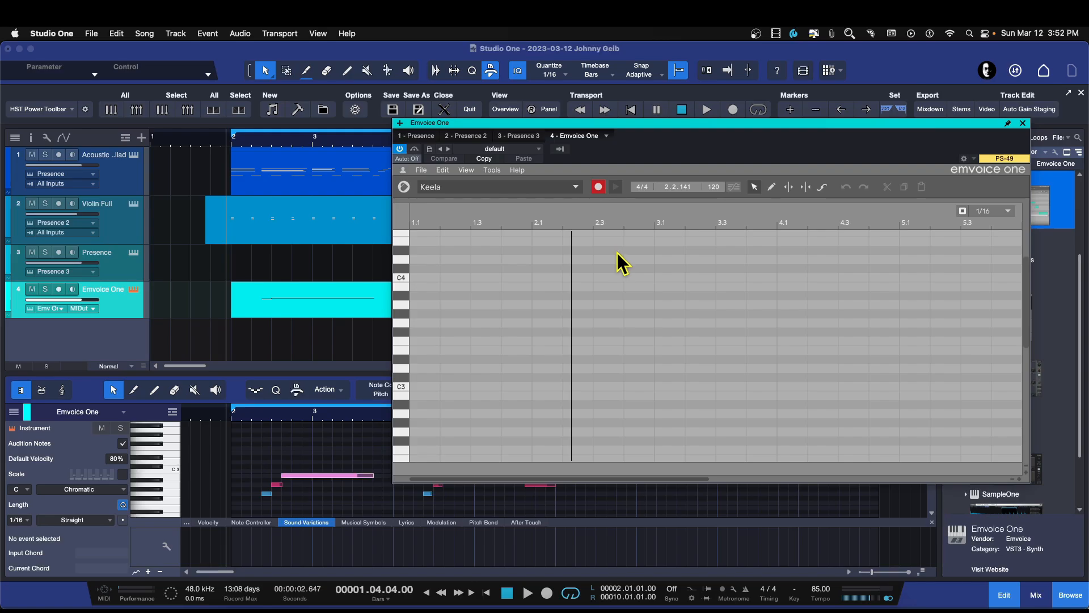
key("space")
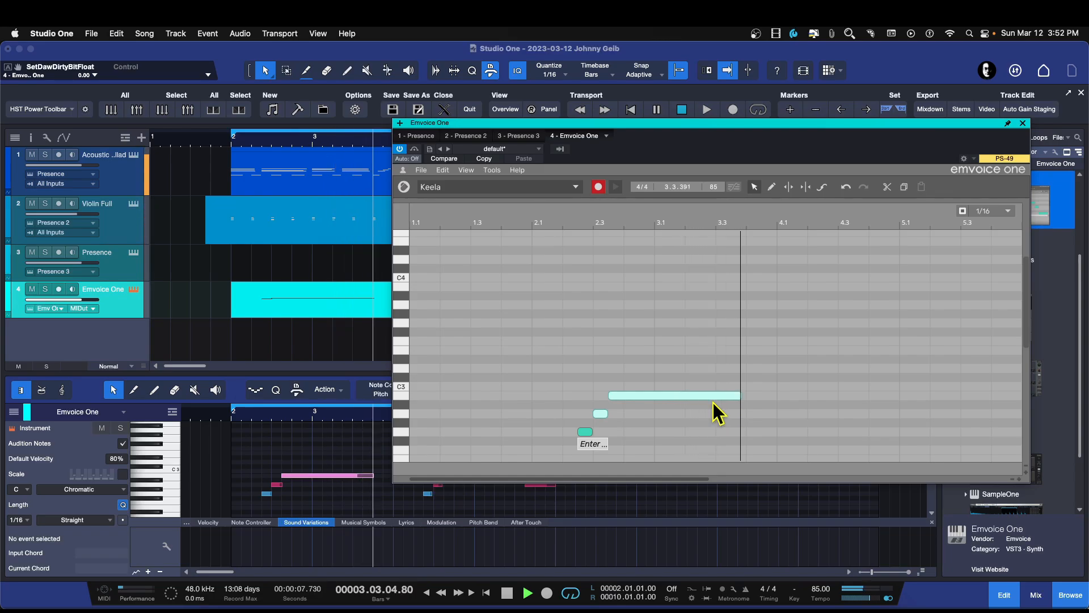
key("space")
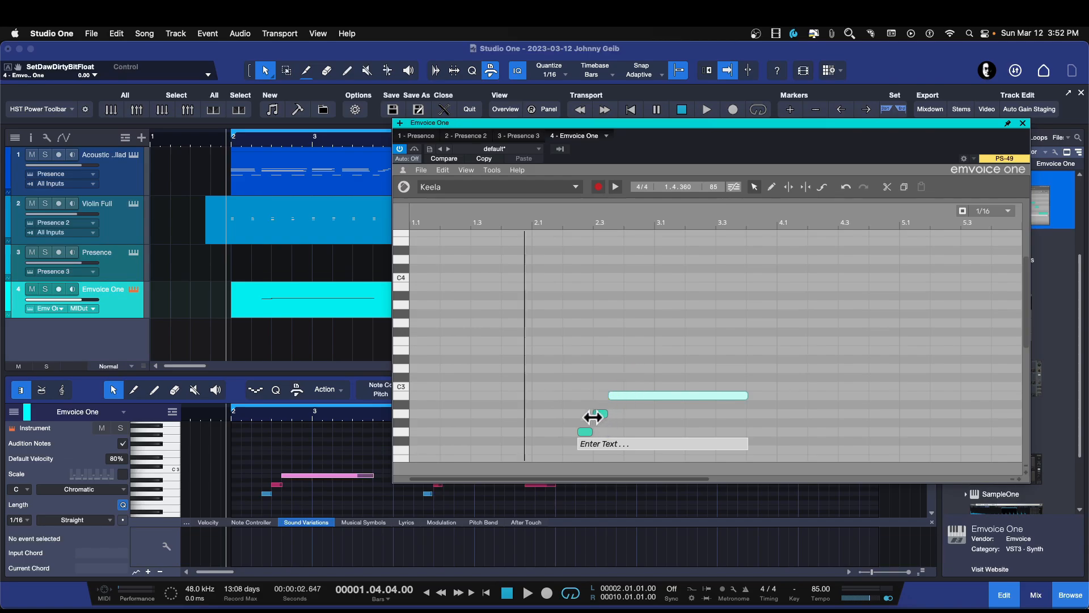
key("space")
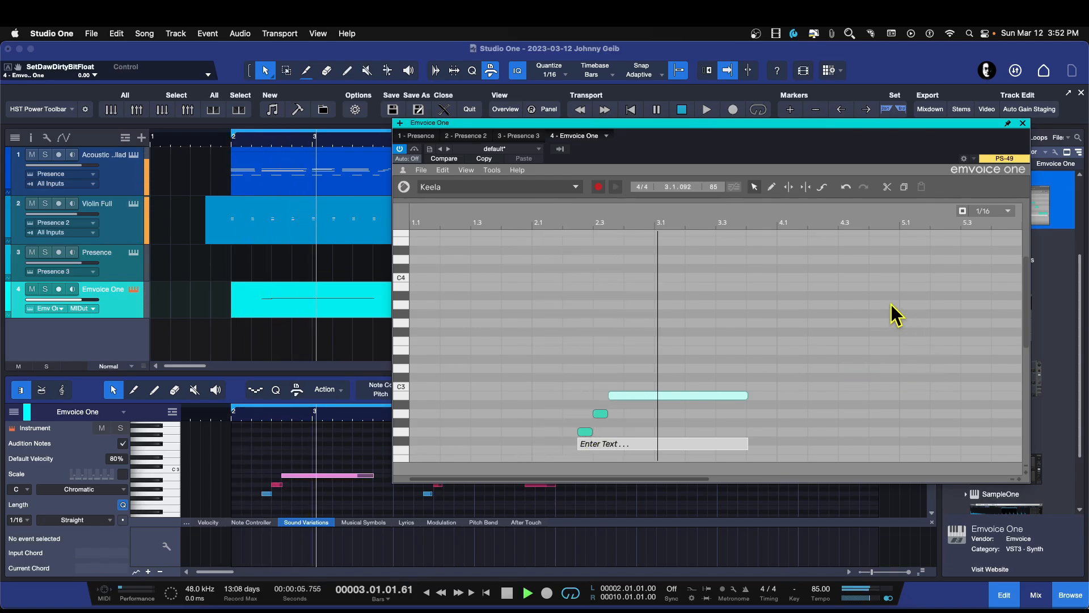
left_click(598, 187)
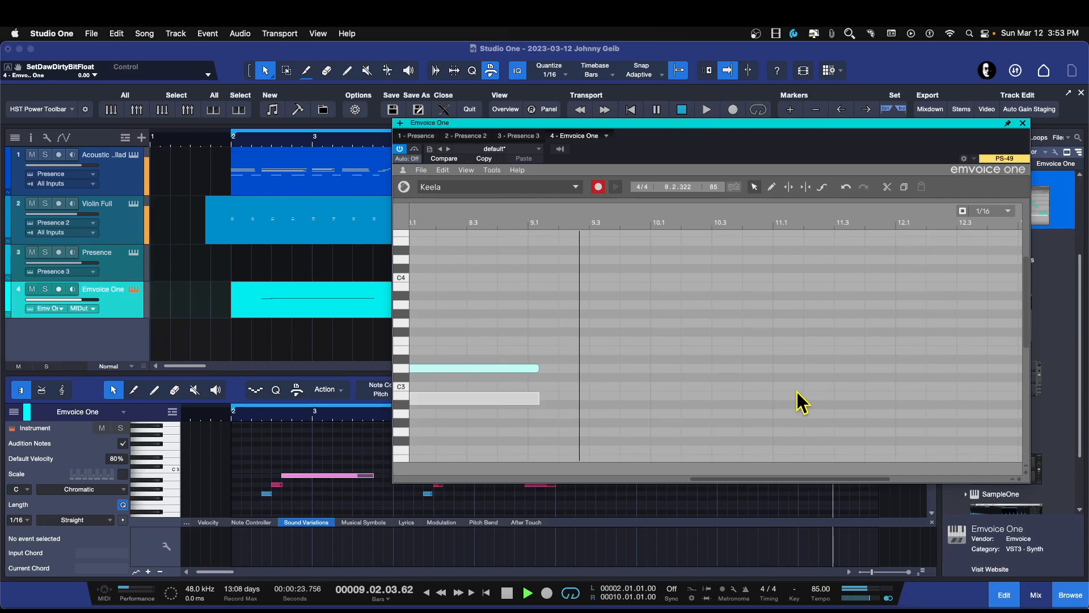
key("space")
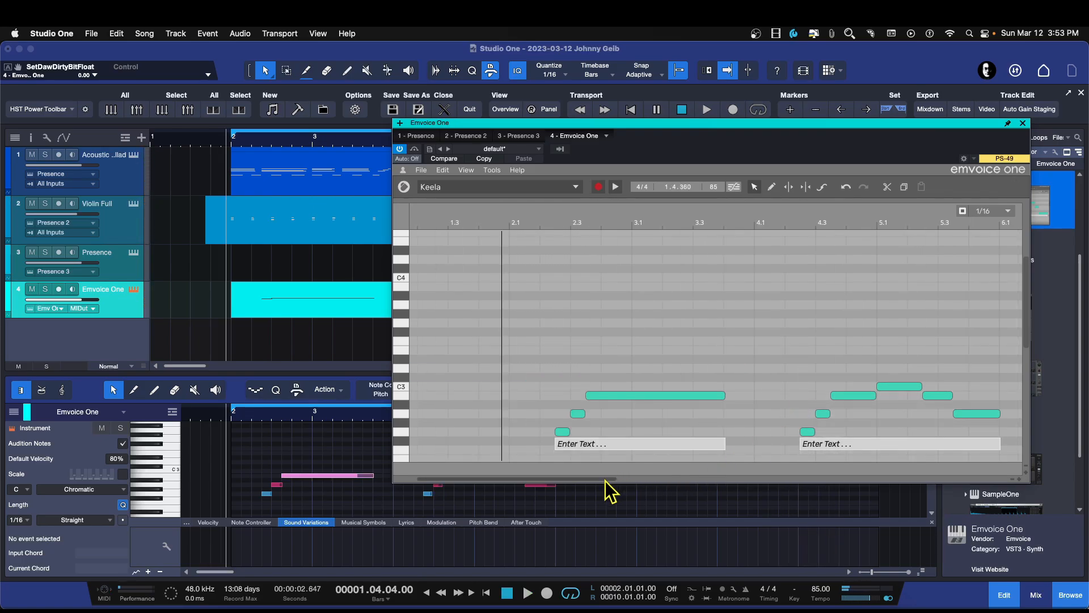
Move the Emvoice One window below the song timeline and play the last phrase from about beat 4 of bar 5
left_click_drag(606, 479, 747, 480)
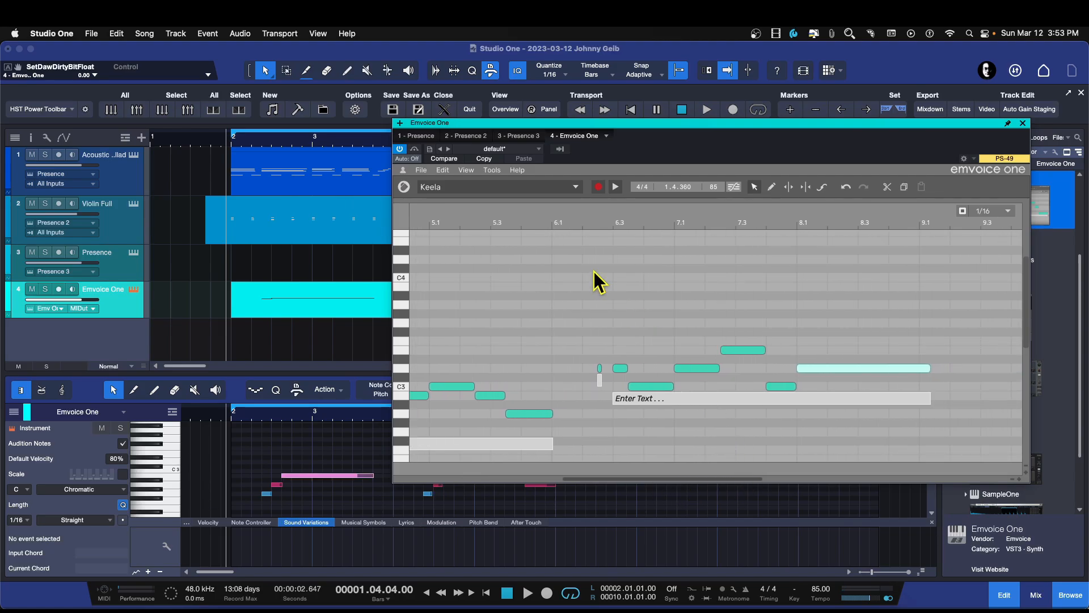
left_click_drag(562, 127, 455, 186)
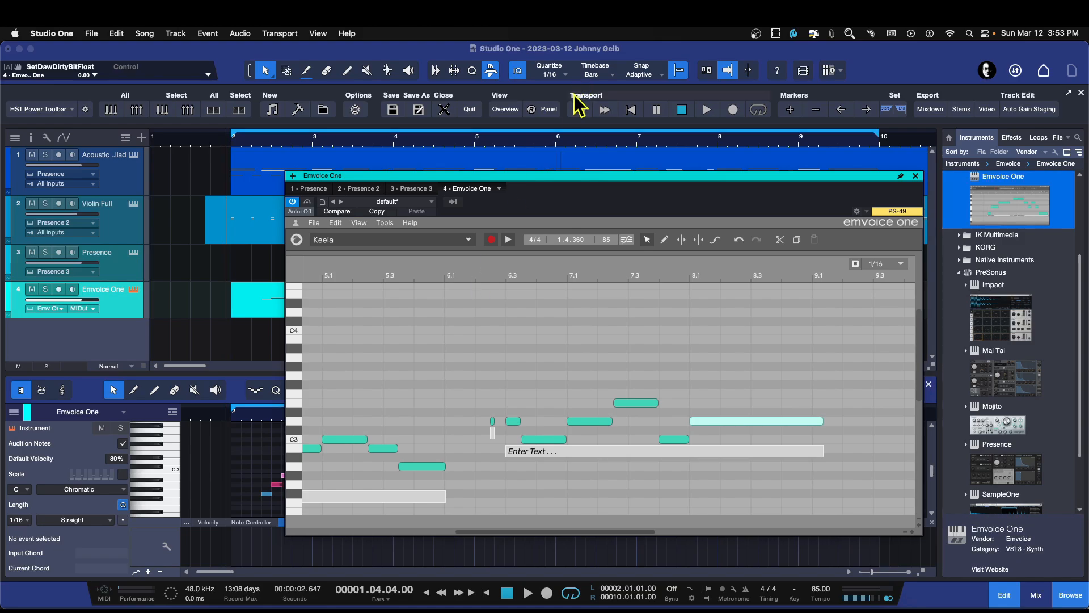
left_click(548, 153)
key("space")
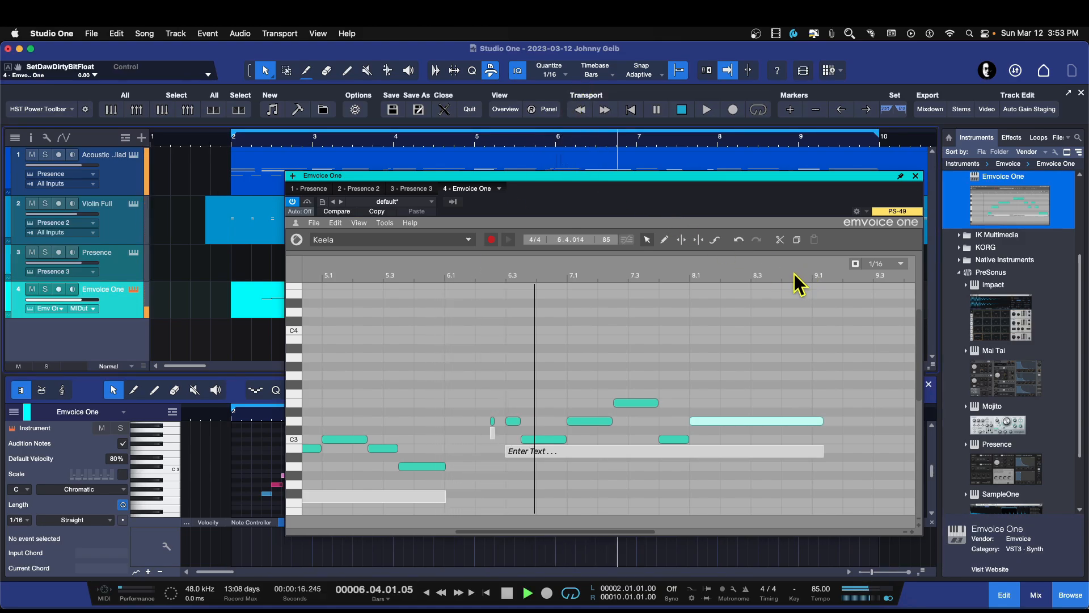
key("space")
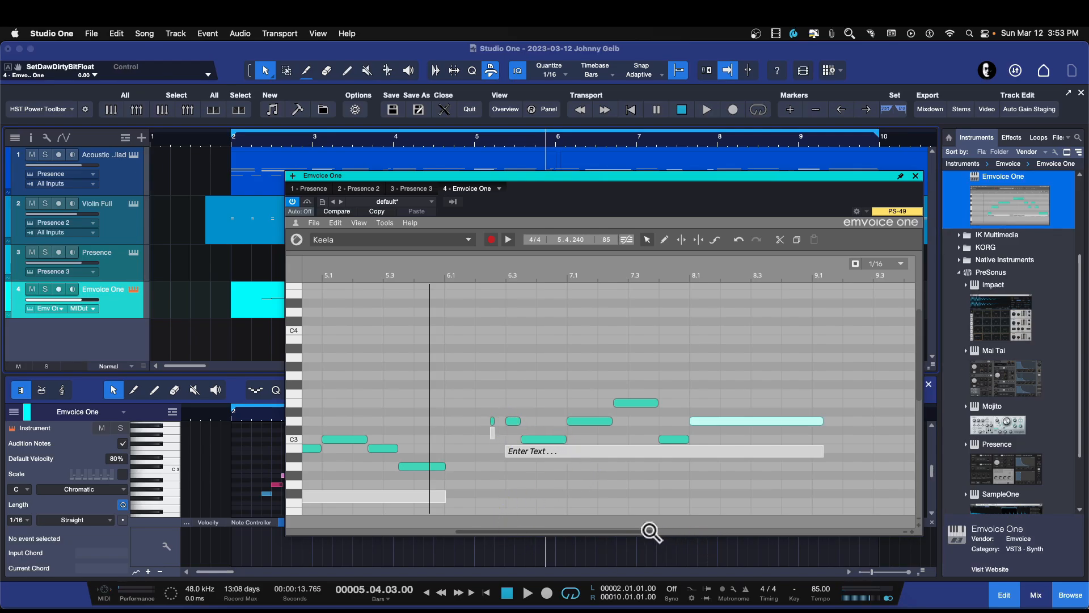
Lengthen the very short note in bar 6 until it joins the following phrase, then play the phrase back
left_click_drag(651, 532, 559, 524)
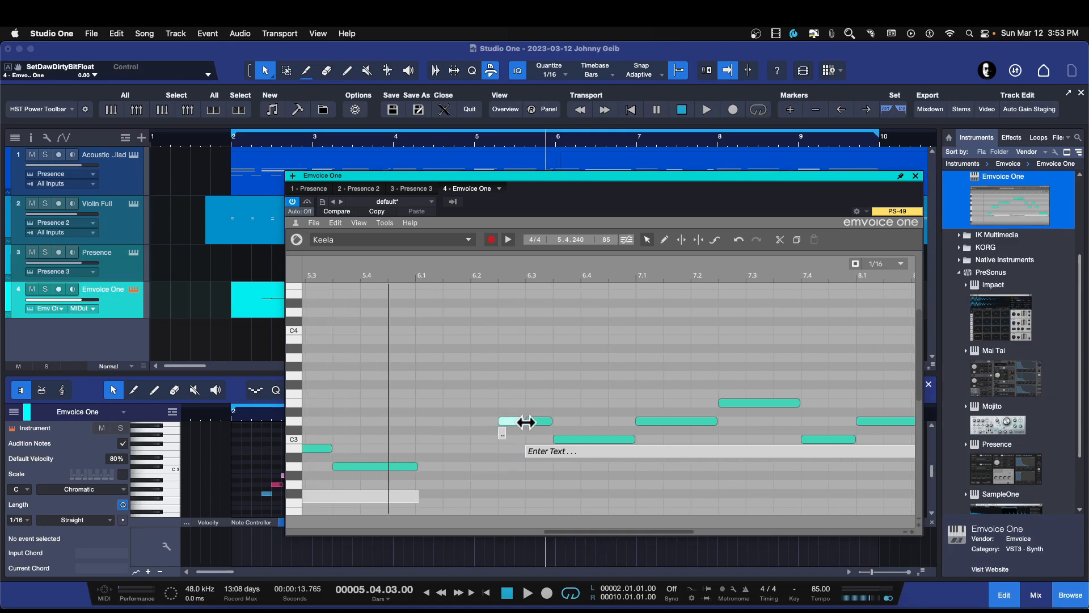
left_click_drag(526, 422, 527, 422)
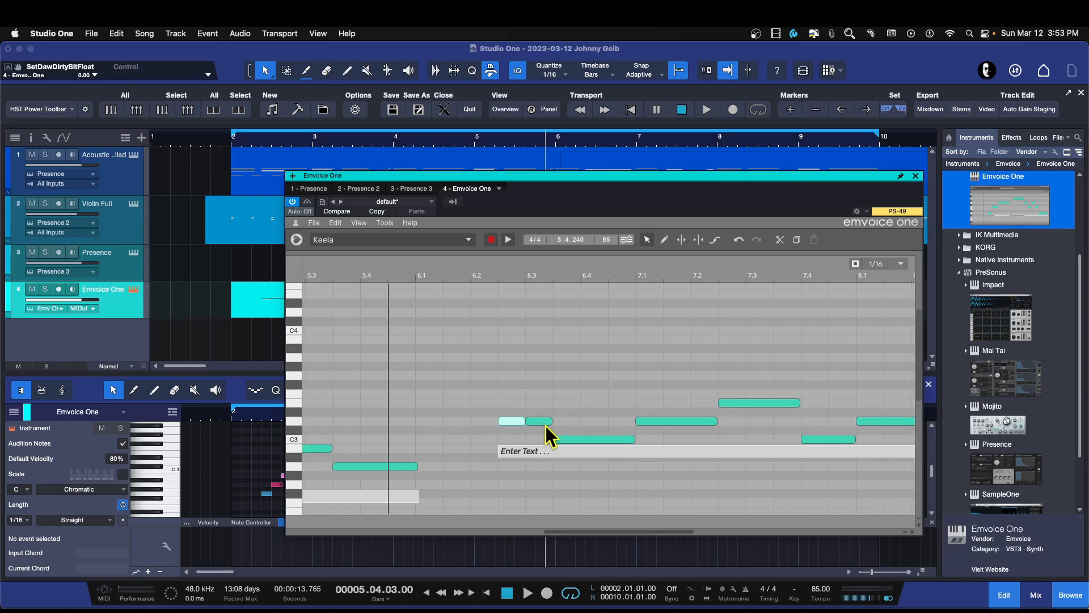
key("space")
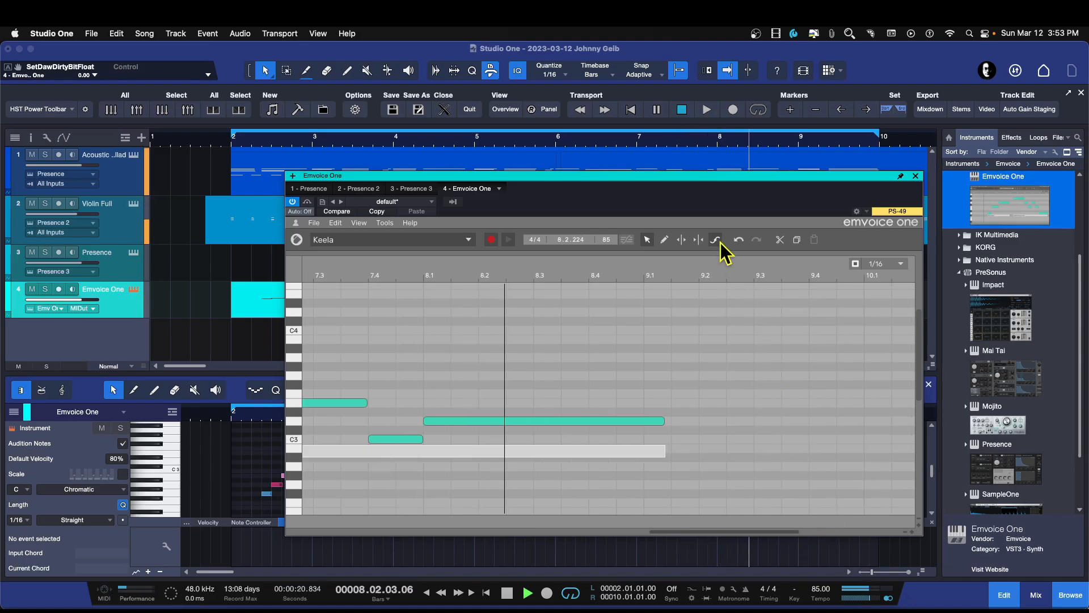
key("space")
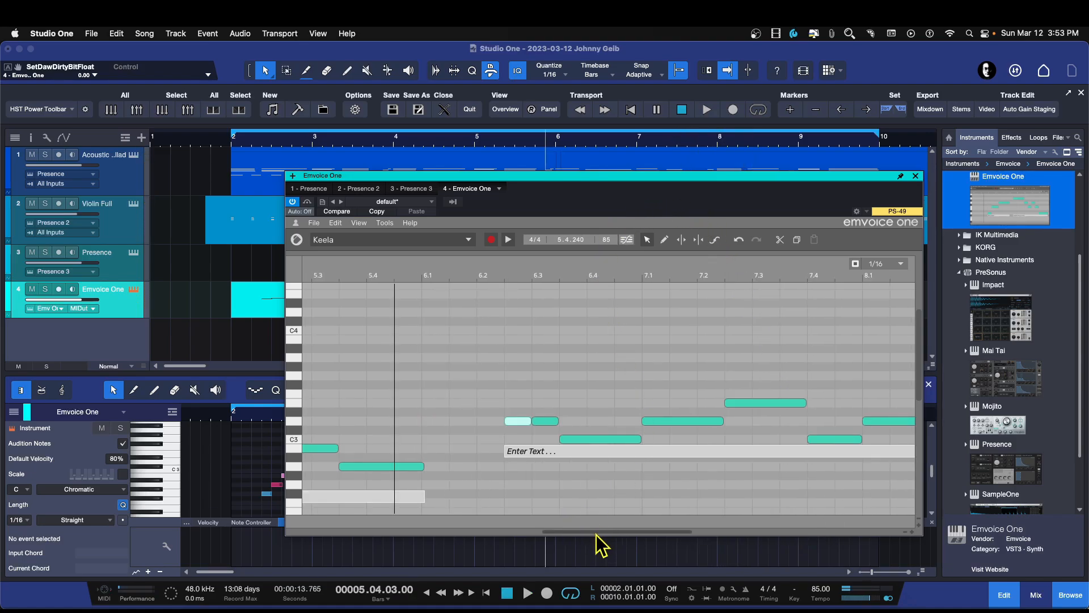
Enter the lyric "I see you" for the first phrase and play it from the second beat of bar 2
left_click_drag(595, 534, 393, 514)
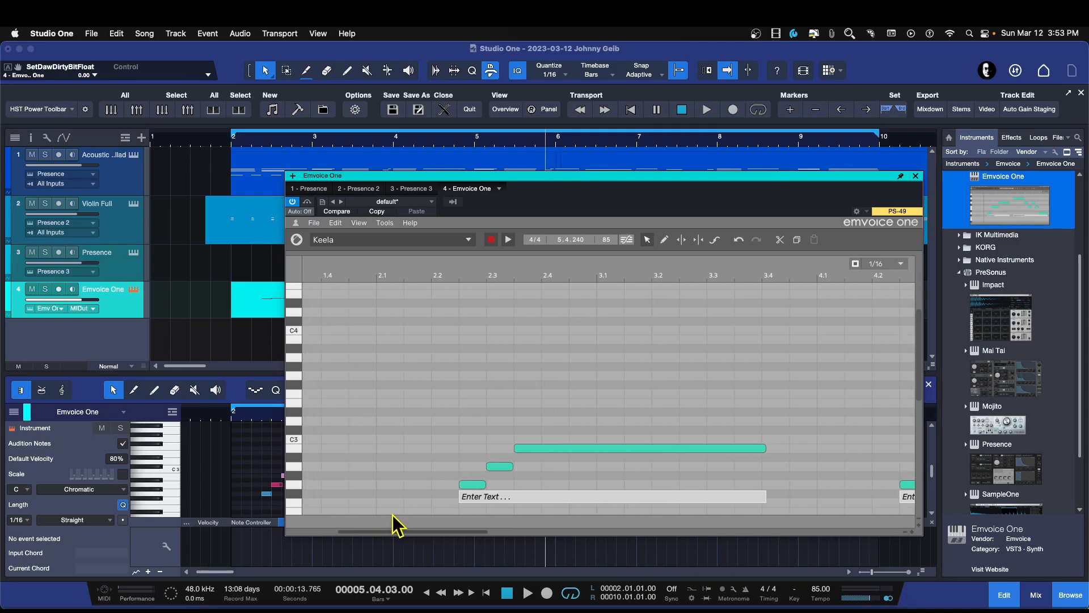
left_click(236, 146)
key("space")
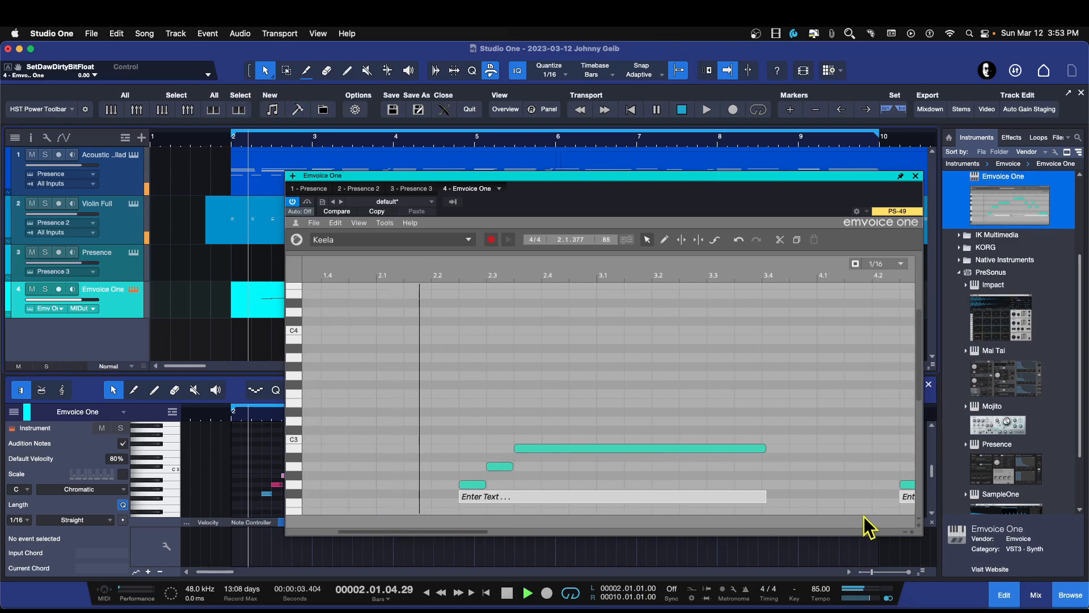
key("space")
left_click(508, 496)
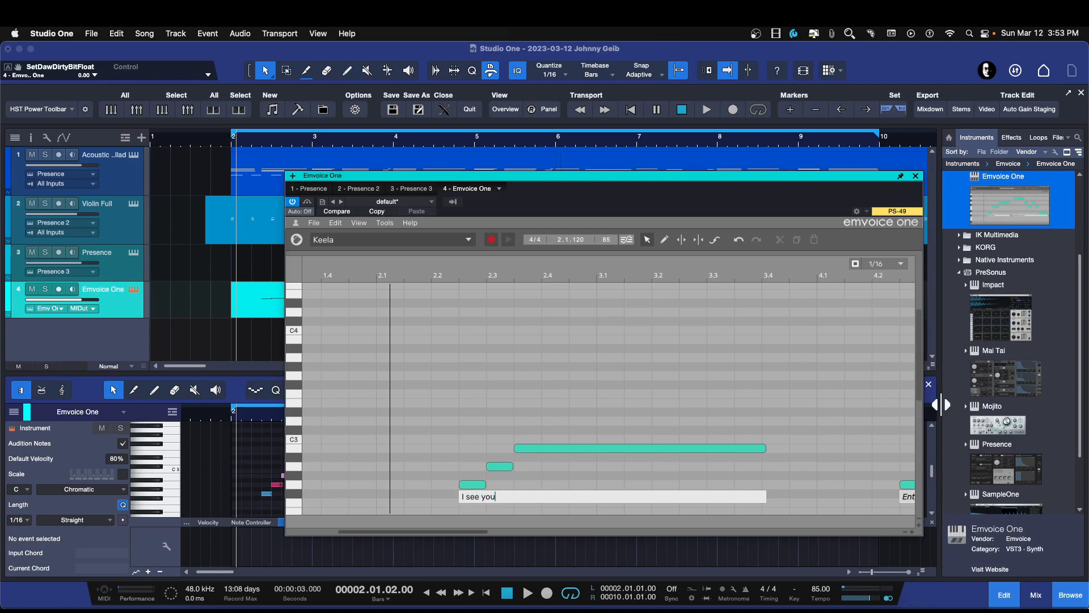
key("space")
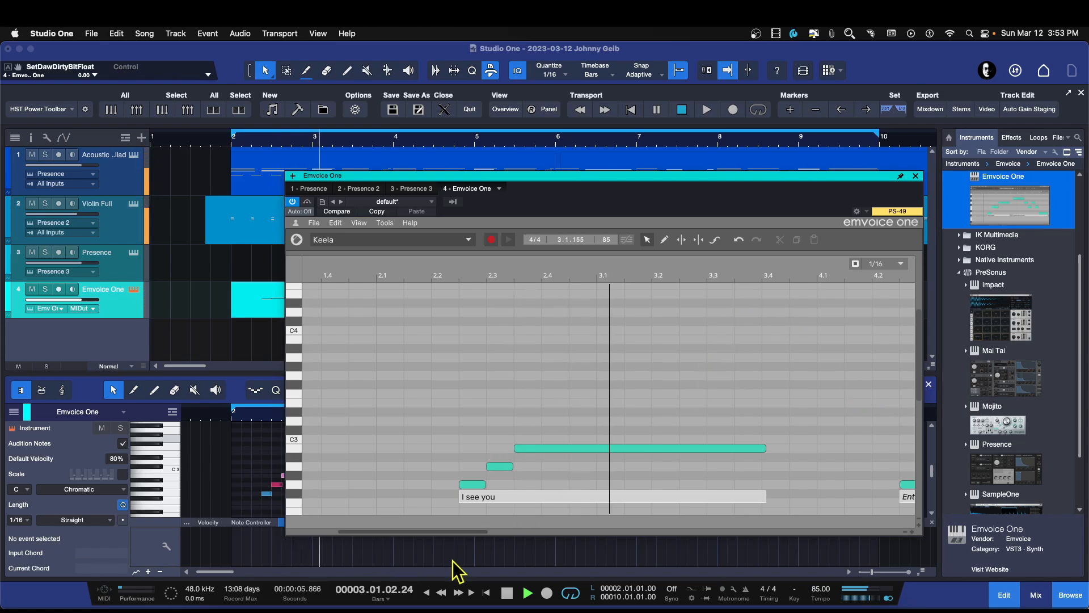
key("space")
Enter the lyric "I see you smile at me" for the second phrase in bars 4 to 6
left_click_drag(464, 532, 563, 541)
left_click(548, 499)
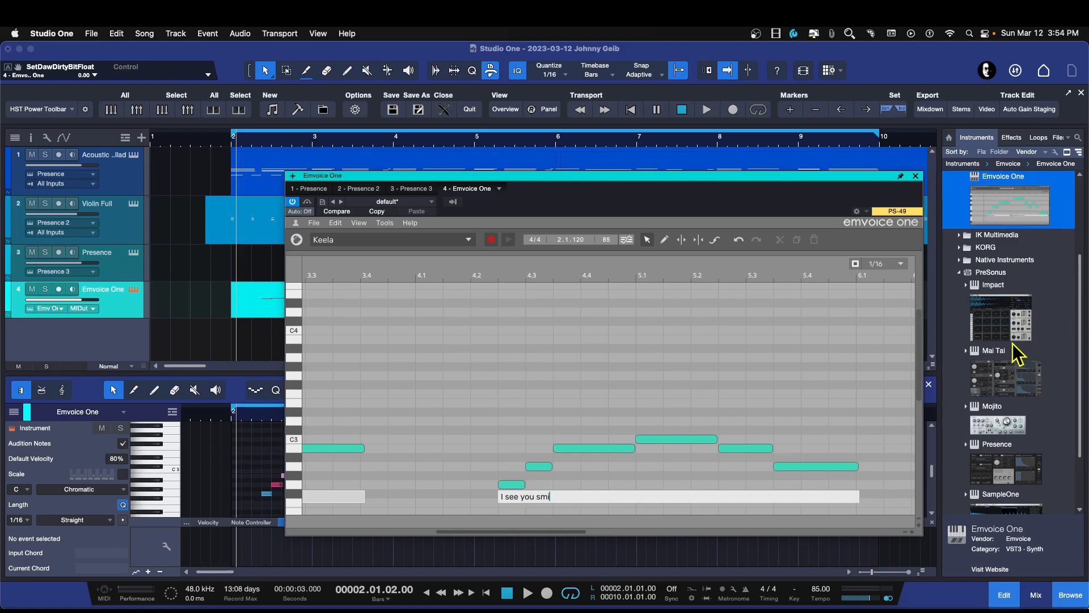
type("I see you smile at me")
key("Return")
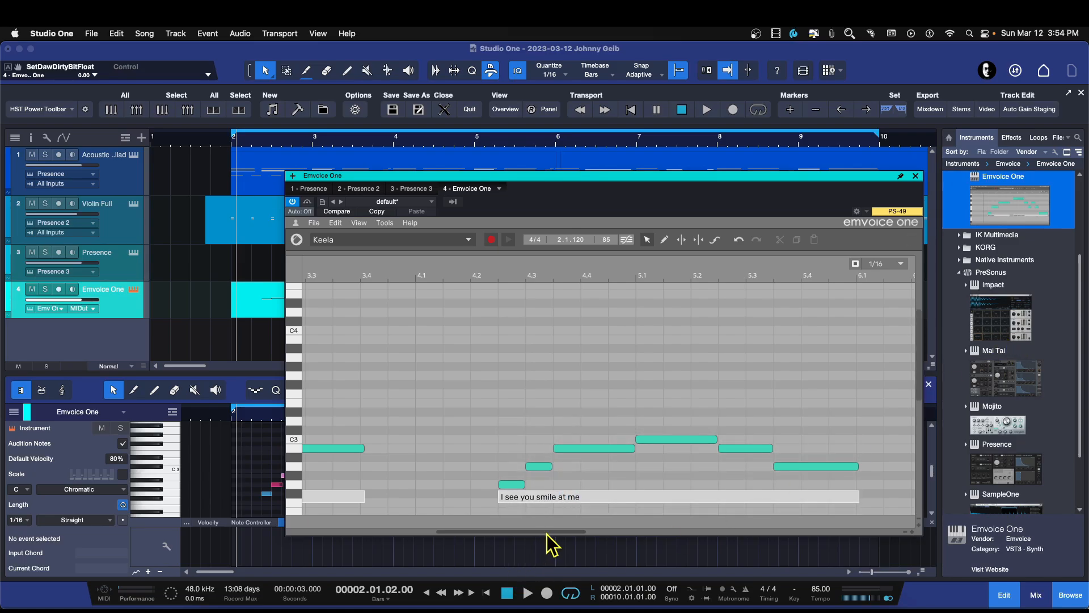
Enter the lyric "I don't know why I believe" for the third phrase, then play all three phrases from bar 2
left_click_drag(548, 533, 600, 533)
left_click_drag(633, 539, 682, 539)
left_click(427, 450)
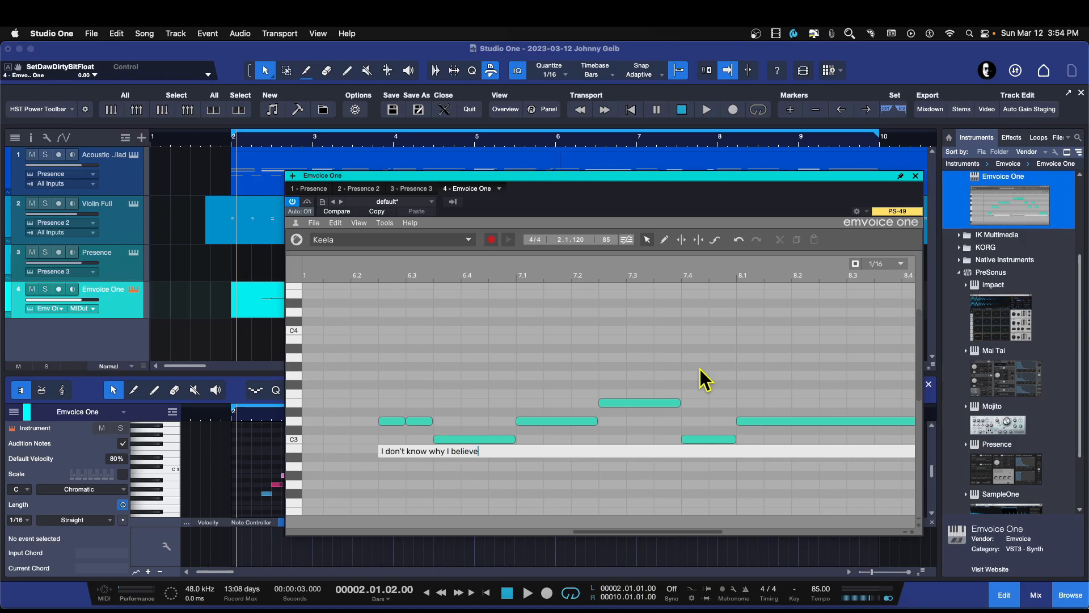
key("Return")
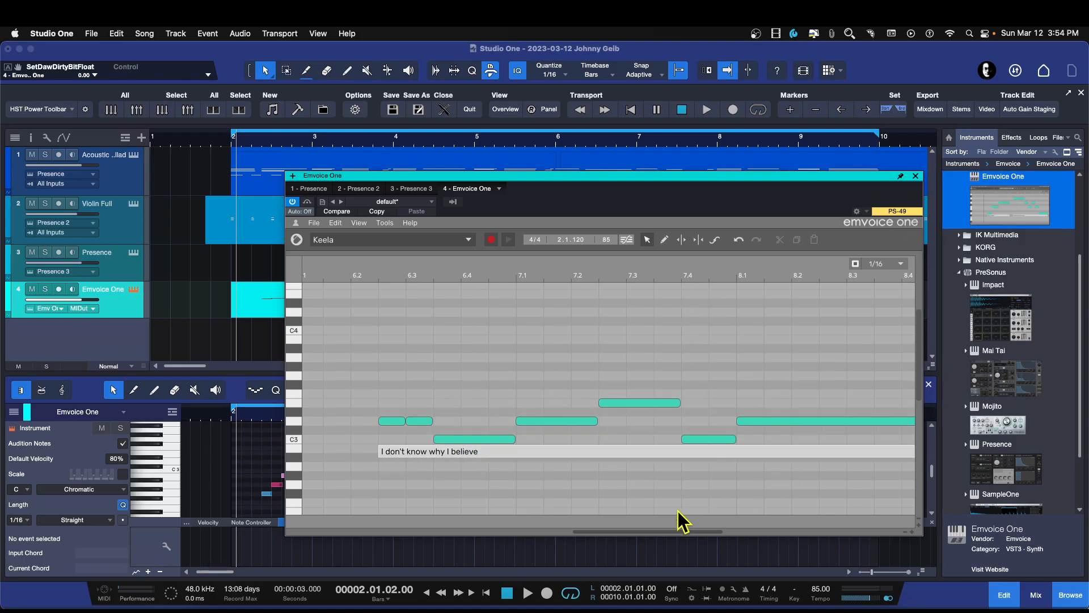
left_click_drag(578, 530, 503, 533)
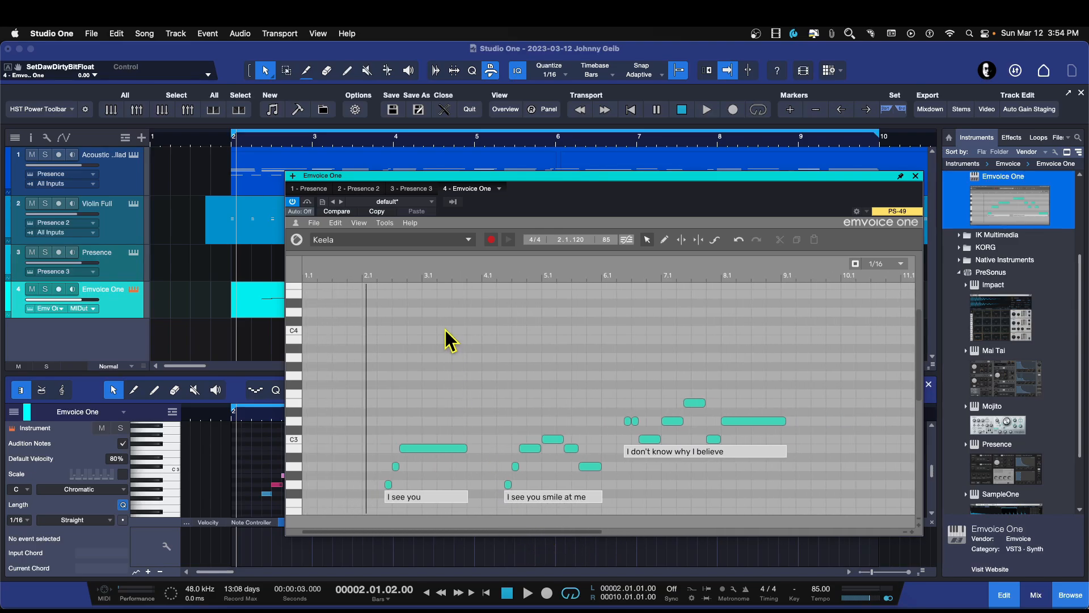
key("space")
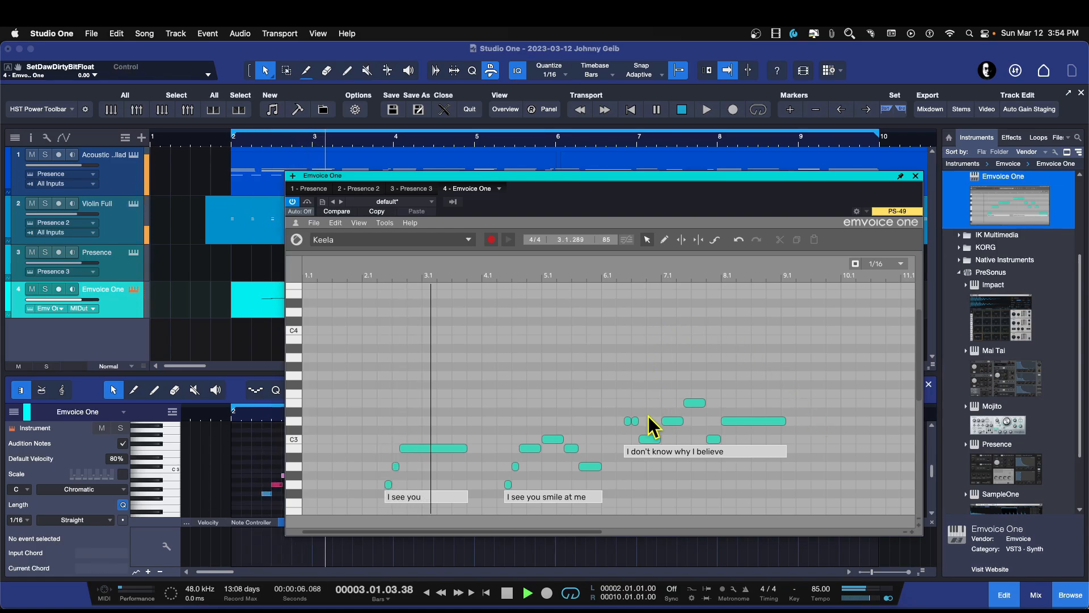
Try the believe2 pronunciation (B IY0 L IY1 V) for the word "believe" in the third phrase
left_click_drag(664, 177, 685, 124)
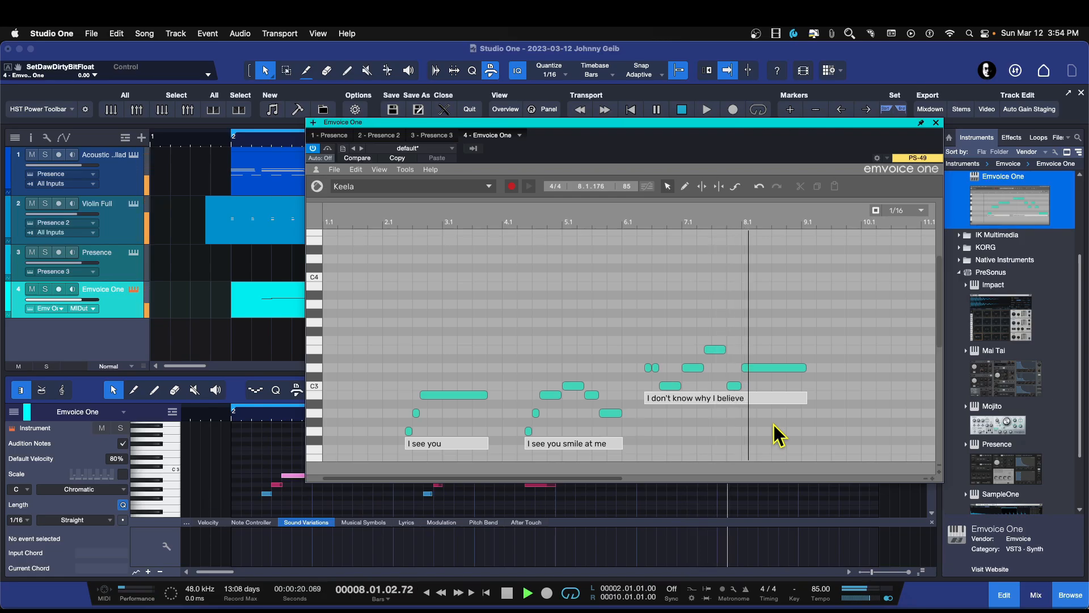
key("space")
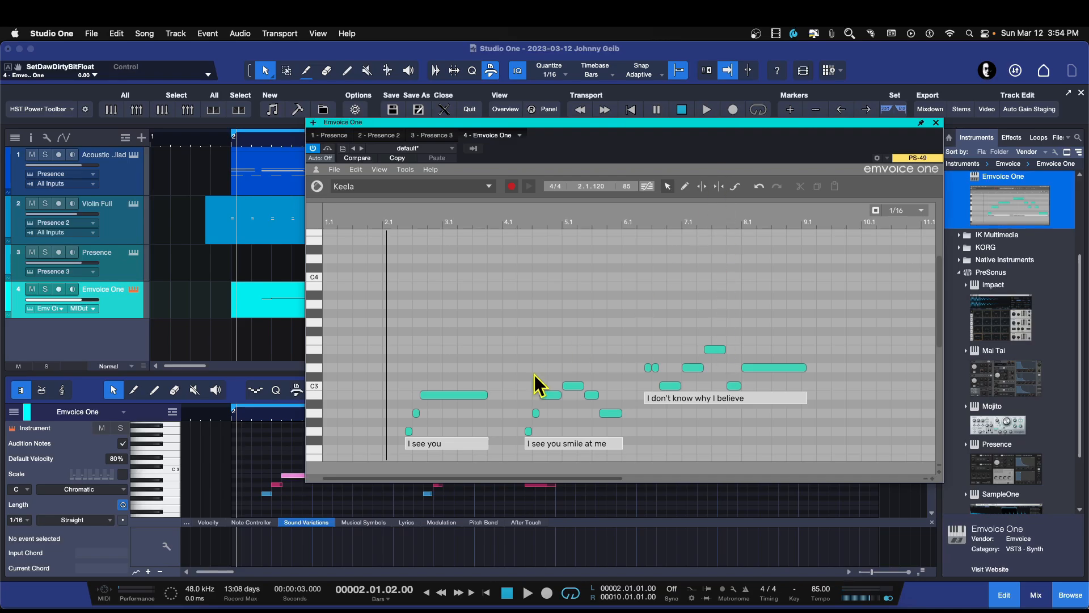
left_click(940, 473)
left_click(940, 473)
left_click(940, 473)
left_click(939, 473)
scroll(804, 424, "down", 1)
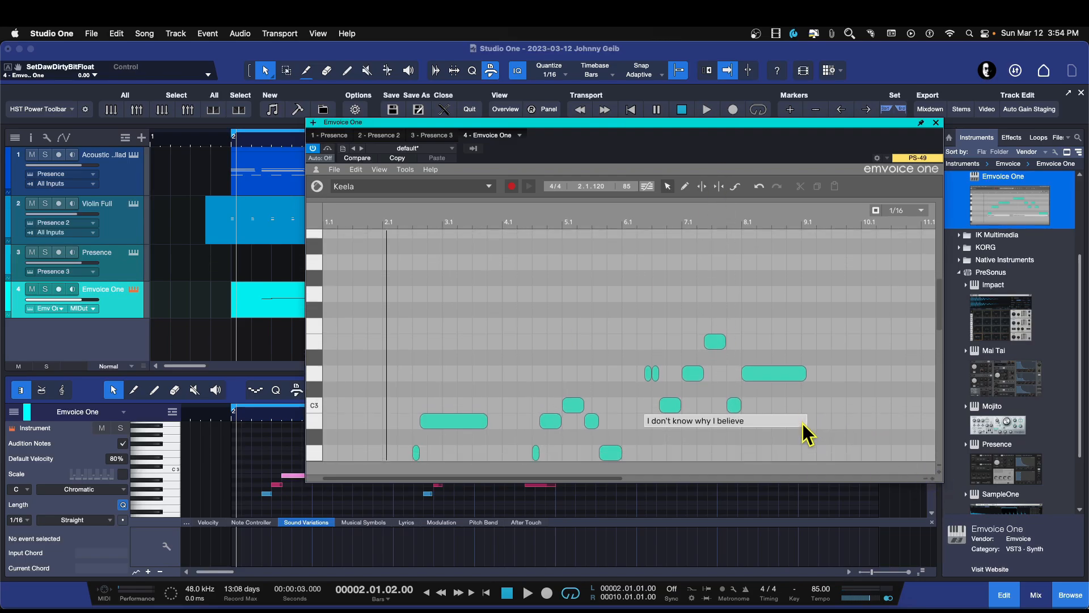
scroll(762, 444, "down", 1)
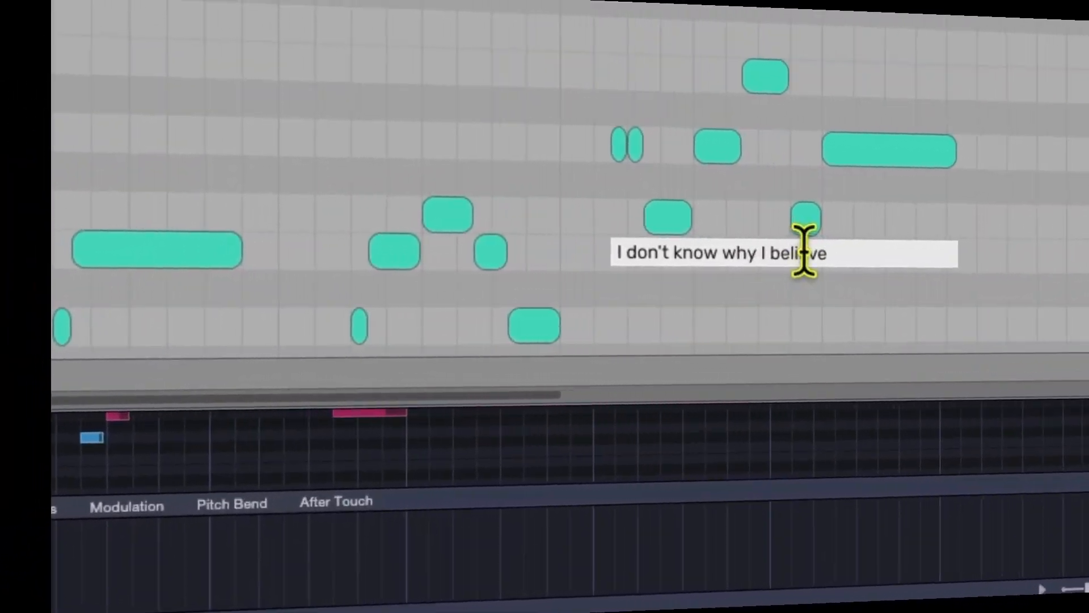
left_click_drag(827, 253, 770, 253)
right_click(732, 255)
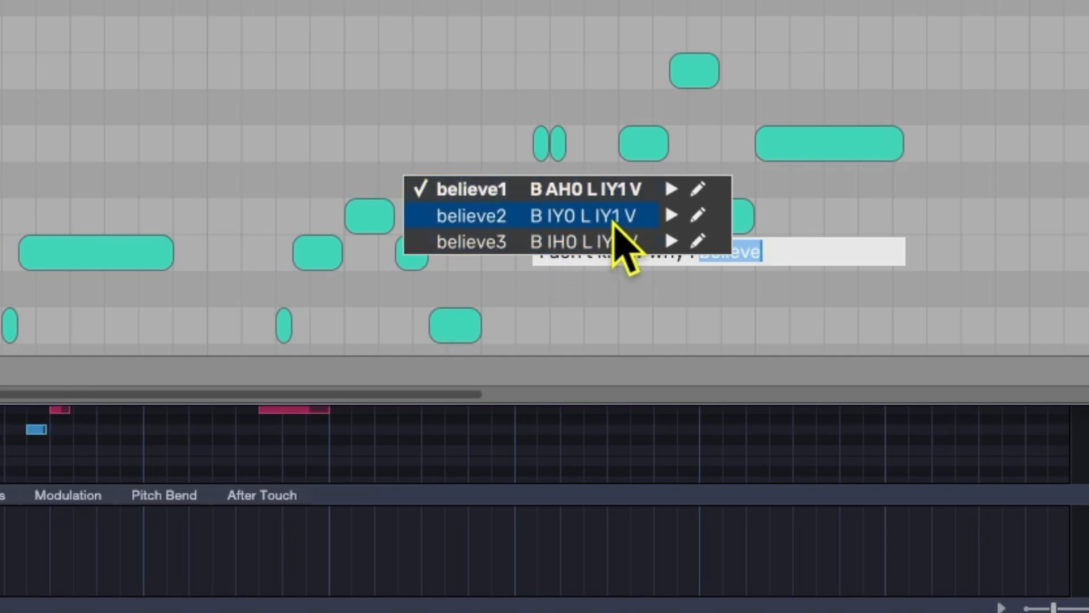
left_click(476, 224)
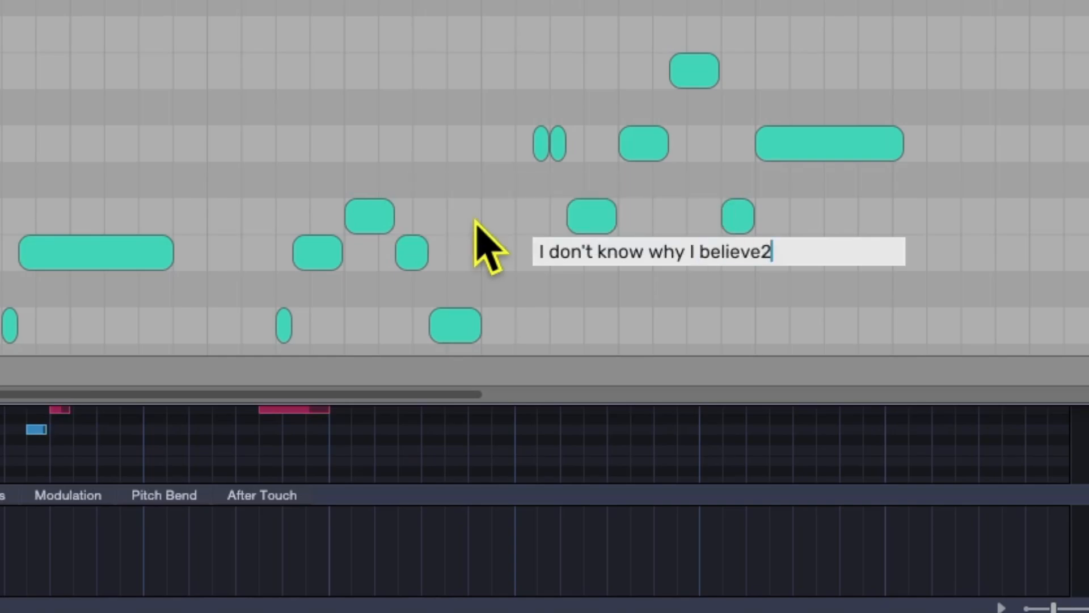
key("Return")
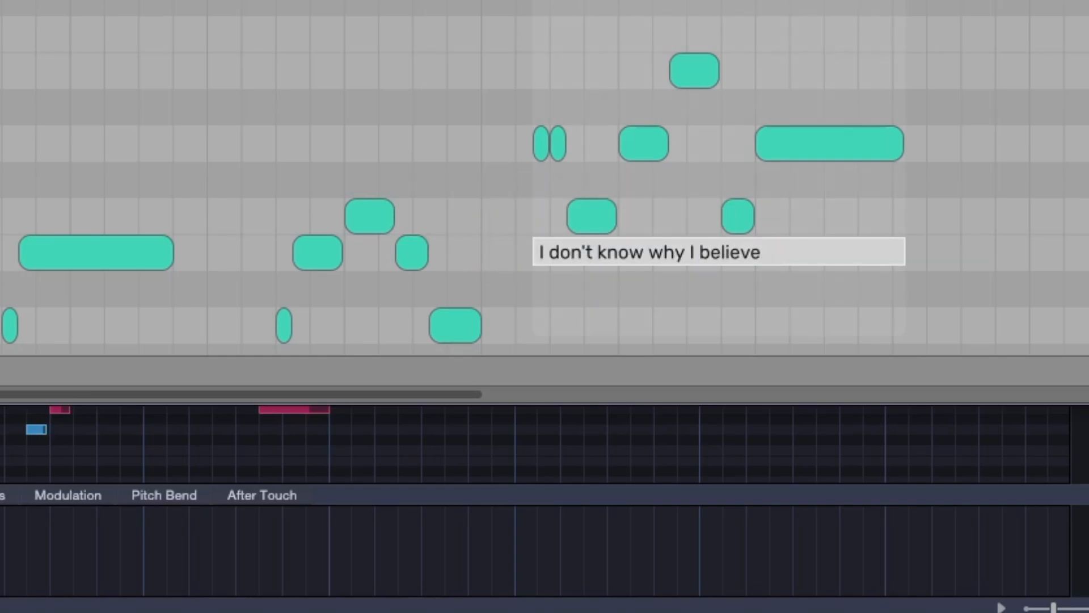
Play the third phrase from bar 6 to hear how "believe" is pronounced
left_click_drag(813, 0, 764, 0)
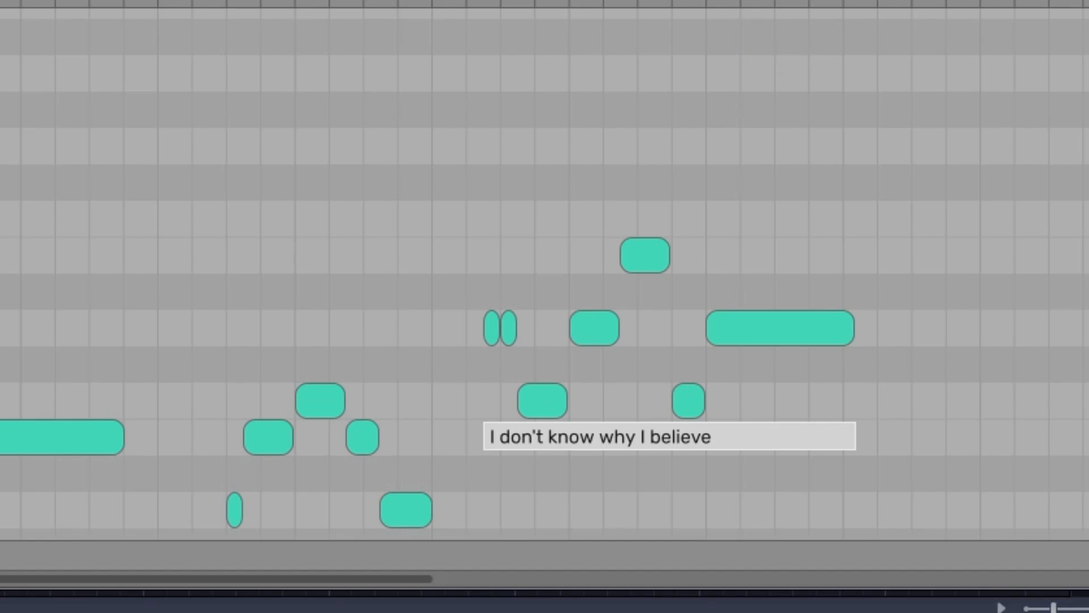
key("space")
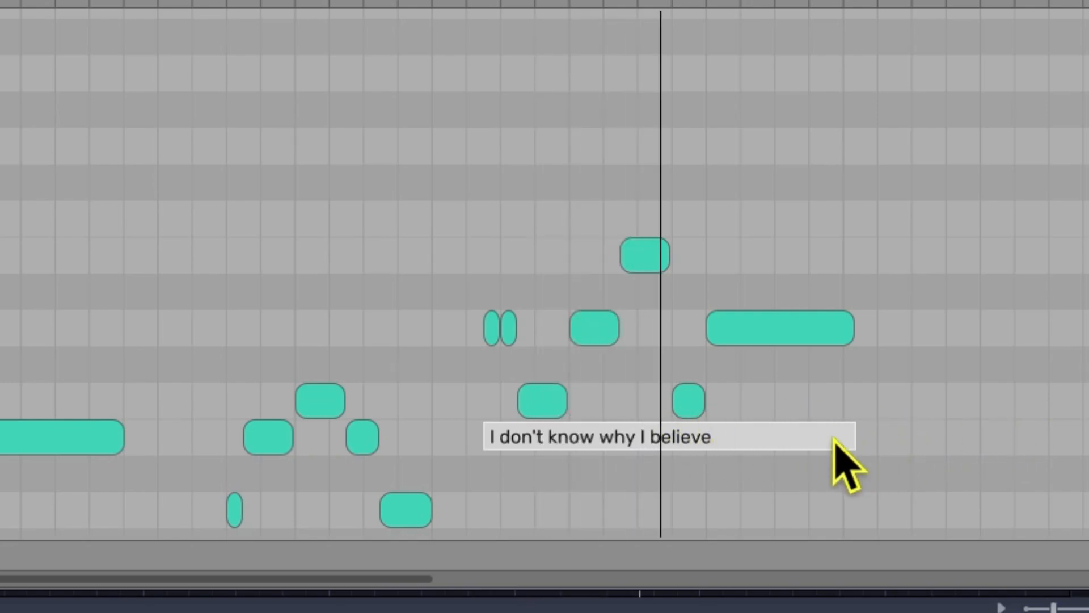
key("space")
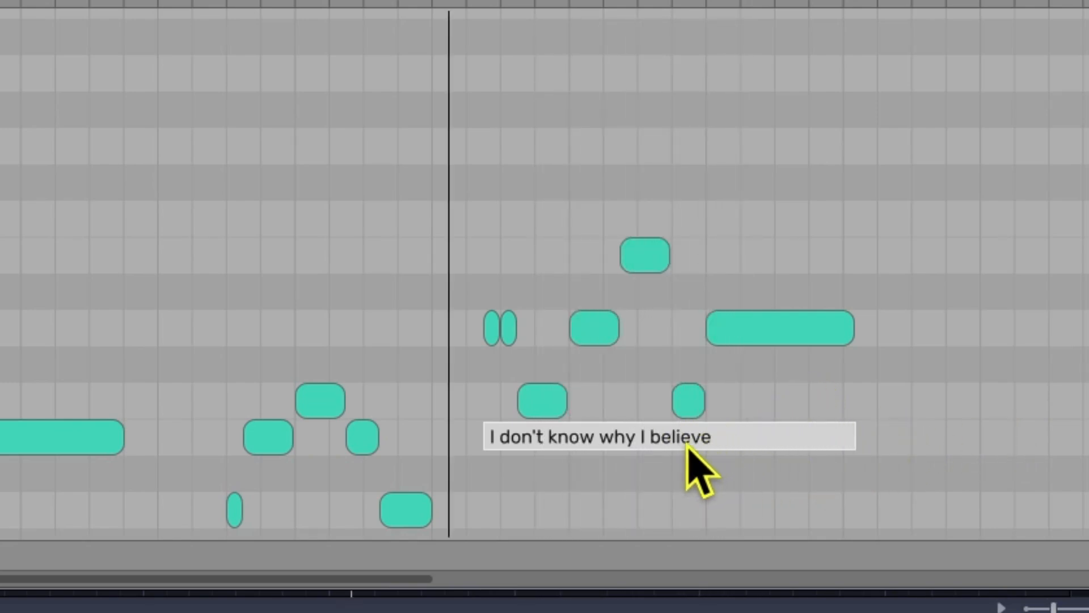
Set the pronunciation of "believe" in the third phrase to believe2 (B IY0 L IY1 V) and play the phrase from bar 6
left_click(690, 430)
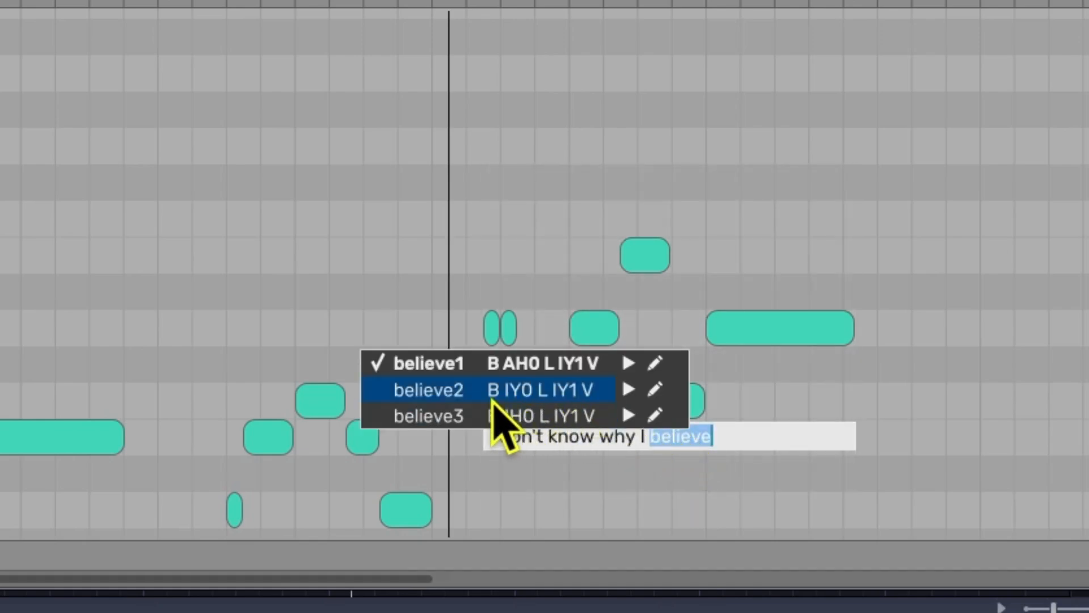
left_click(443, 391)
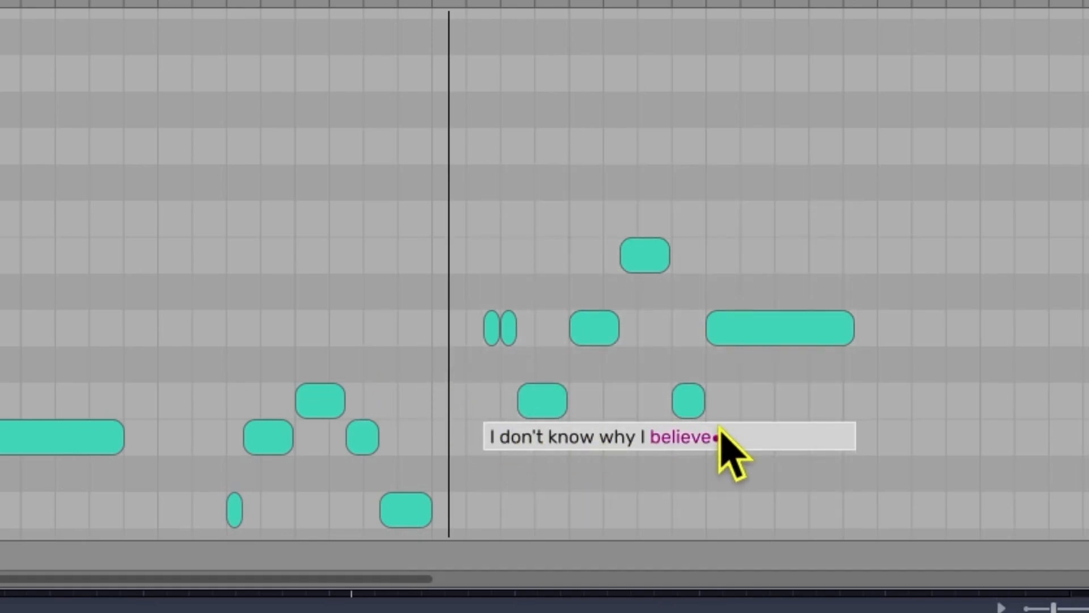
key("space")
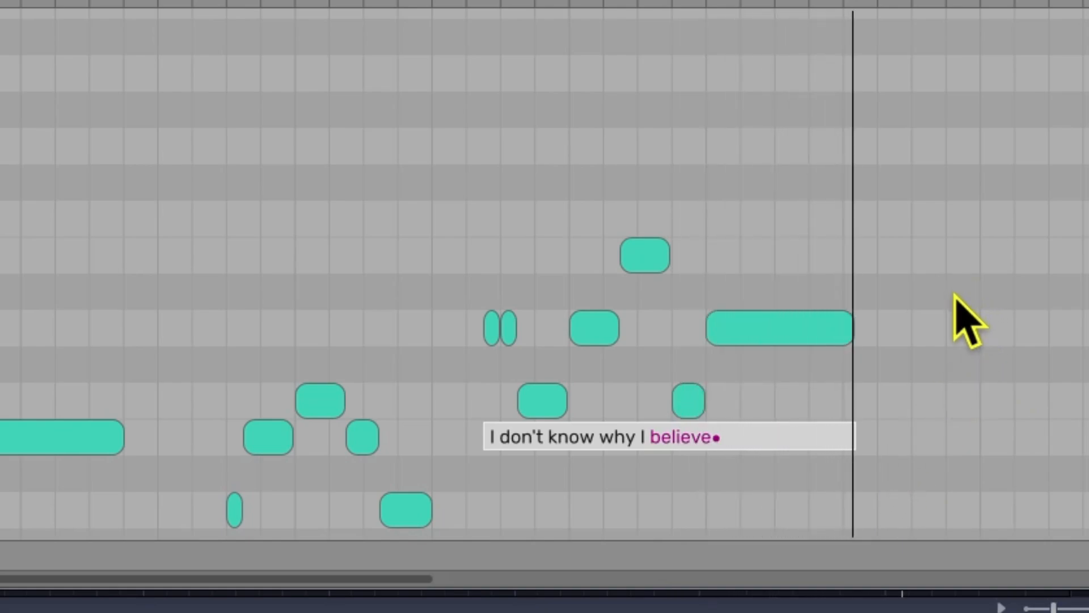
key("space")
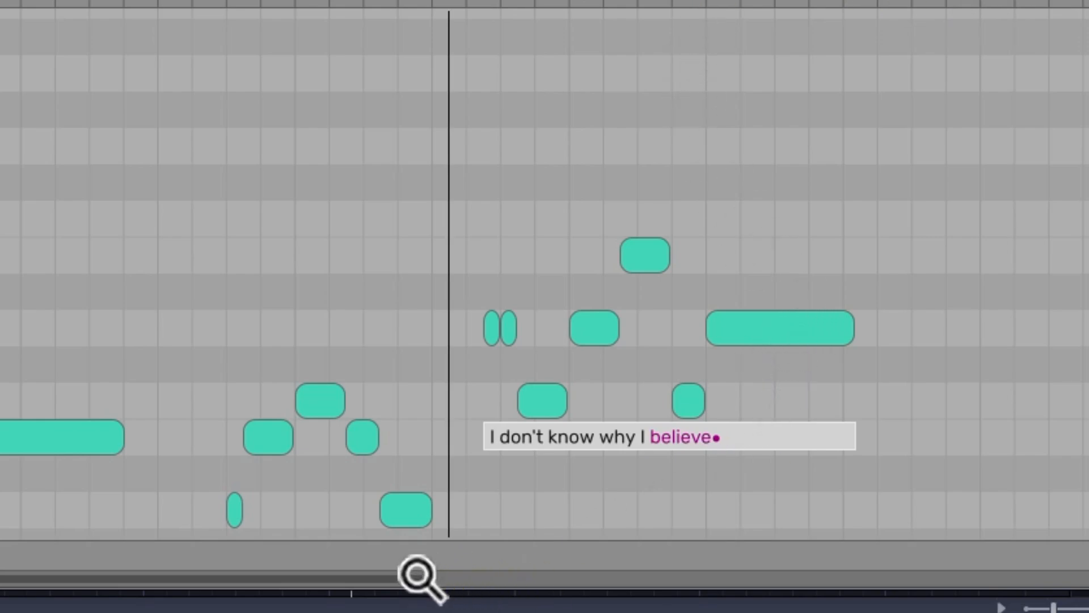
Add vibrato to the latter part of the third phrase's long final note, reduce its depth and play the phrase back
left_click_drag(417, 572, 524, 590)
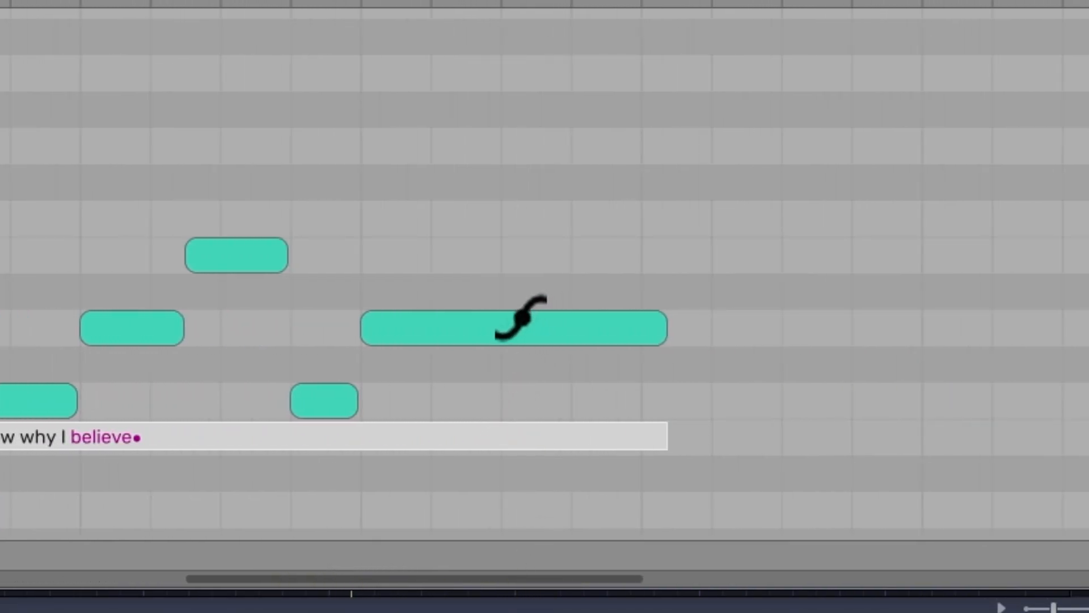
mouse_move(516, 327)
left_mouse_down()
mouse_move(659, 330)
mouse_move(610, 336)
mouse_move(616, 359)
mouse_move(613, 342)
mouse_move(605, 355)
mouse_move(642, 329)
mouse_move(581, 335)
mouse_move(582, 365)
left_mouse_up()
left_click_drag(645, 336, 644, 331)
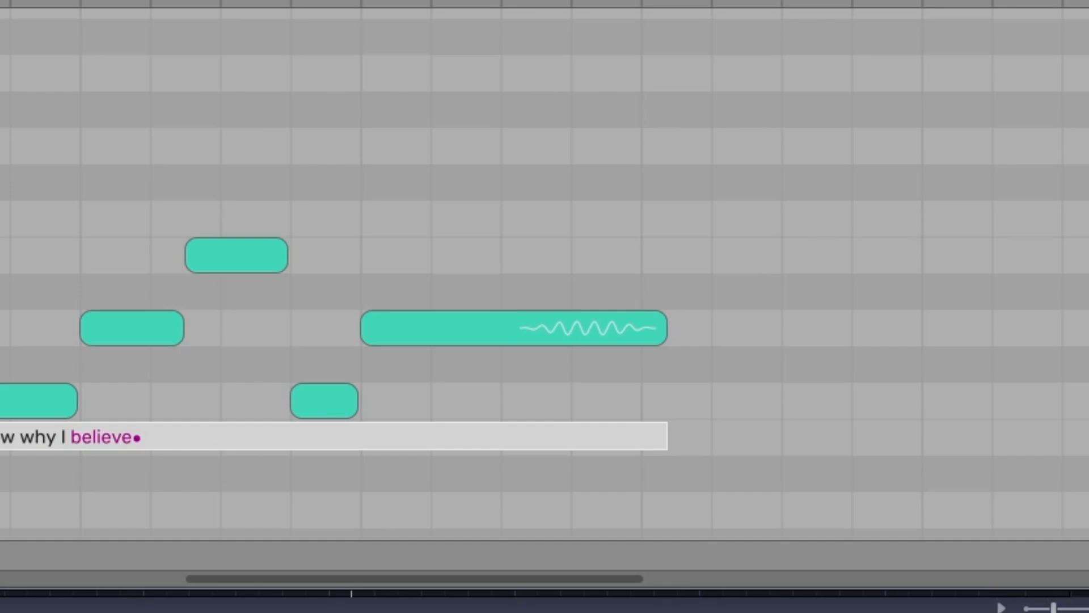
scroll(544, 274, "up", 3)
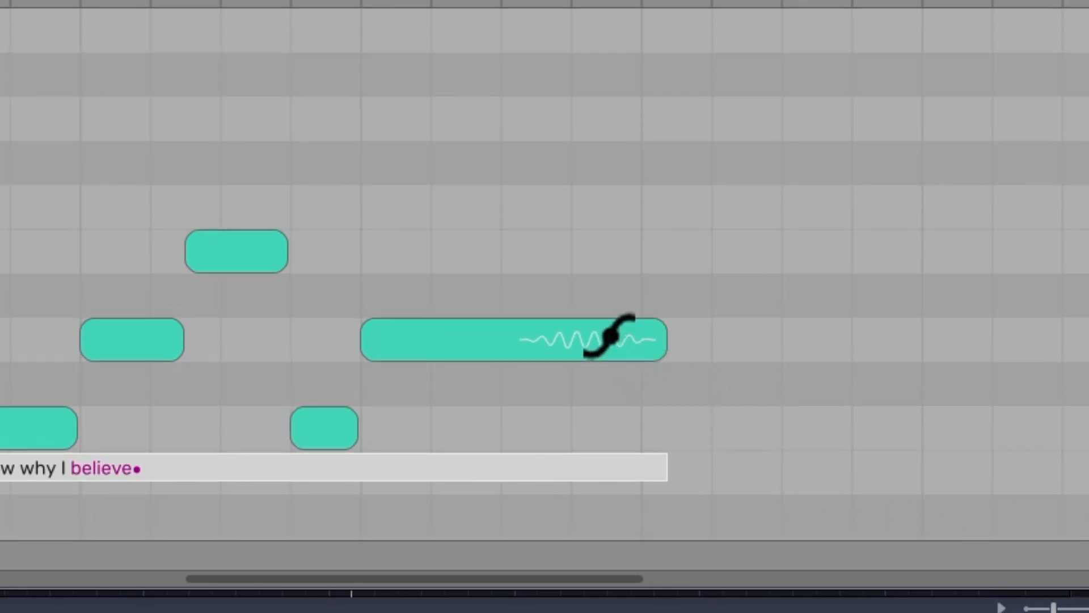
left_click_drag(608, 340, 609, 365)
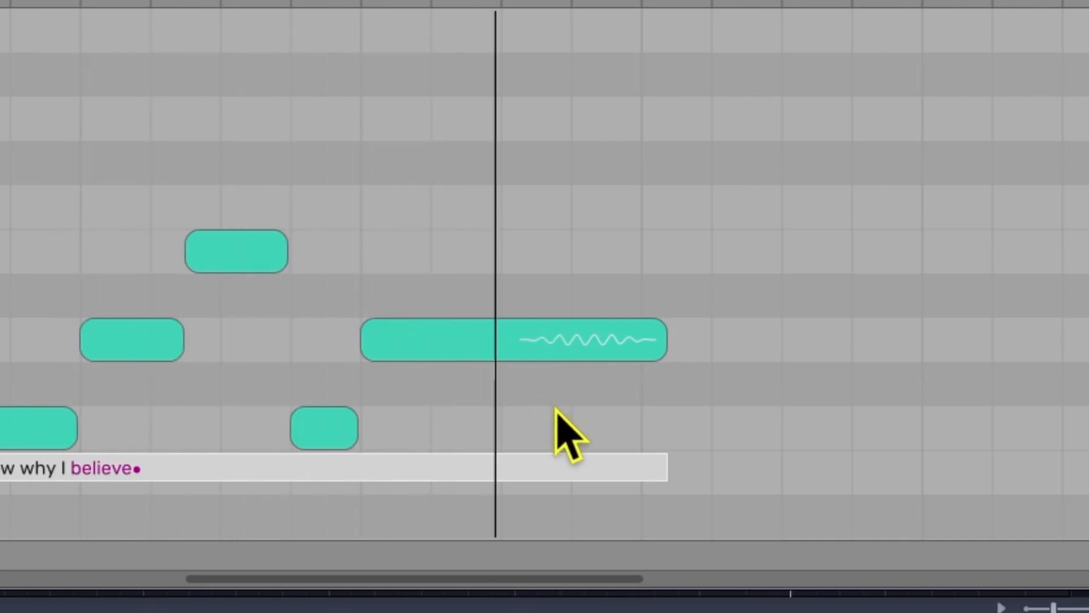
key("space")
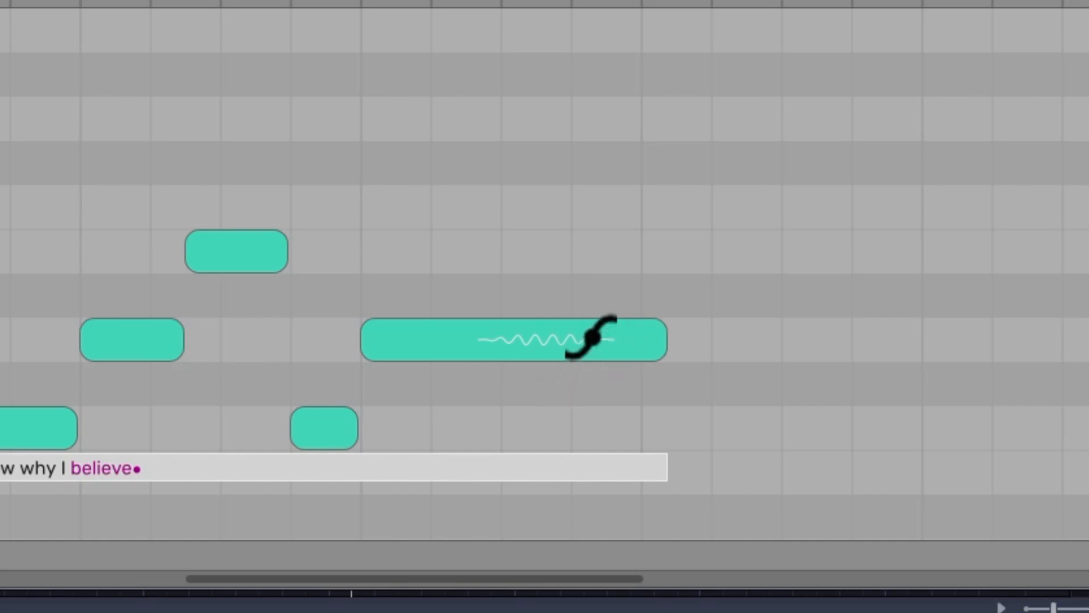
Slow the vibrato rate on the third phrase's final note and play the phrase again
left_click_drag(591, 342, 632, 340)
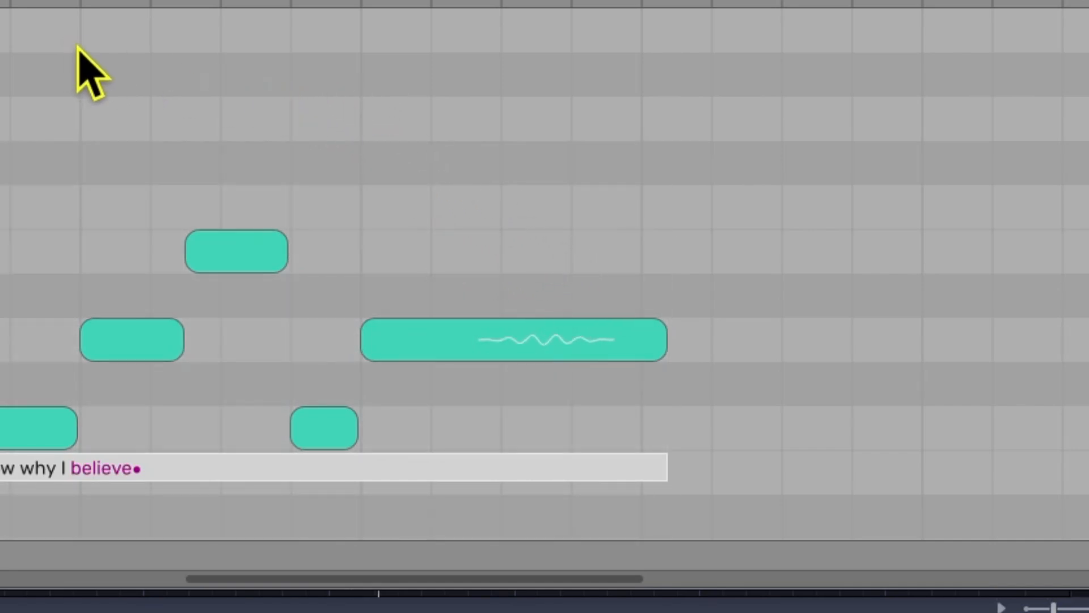
key("space")
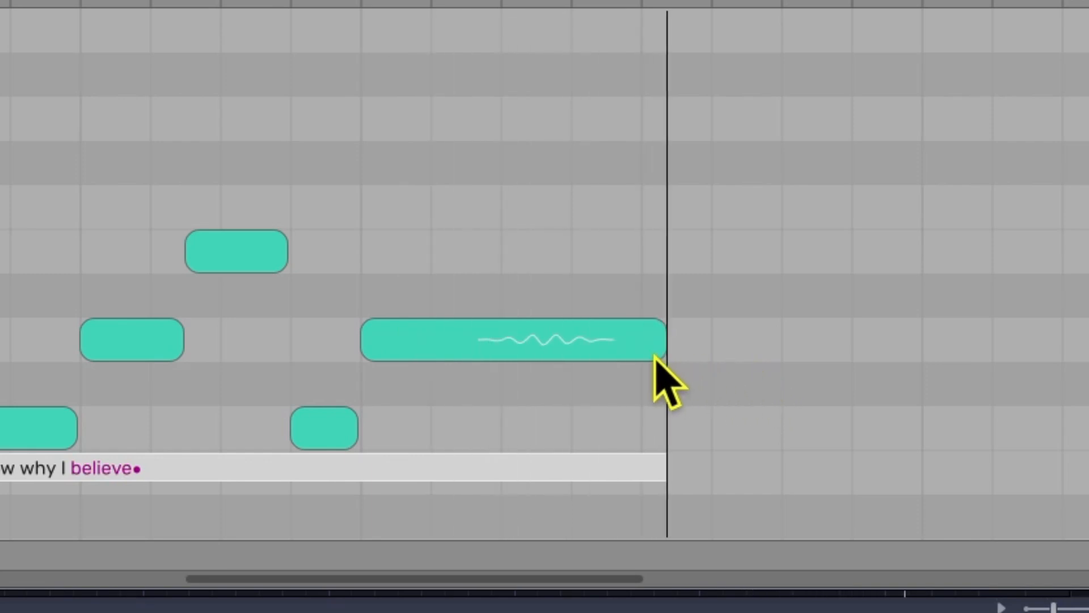
key("space")
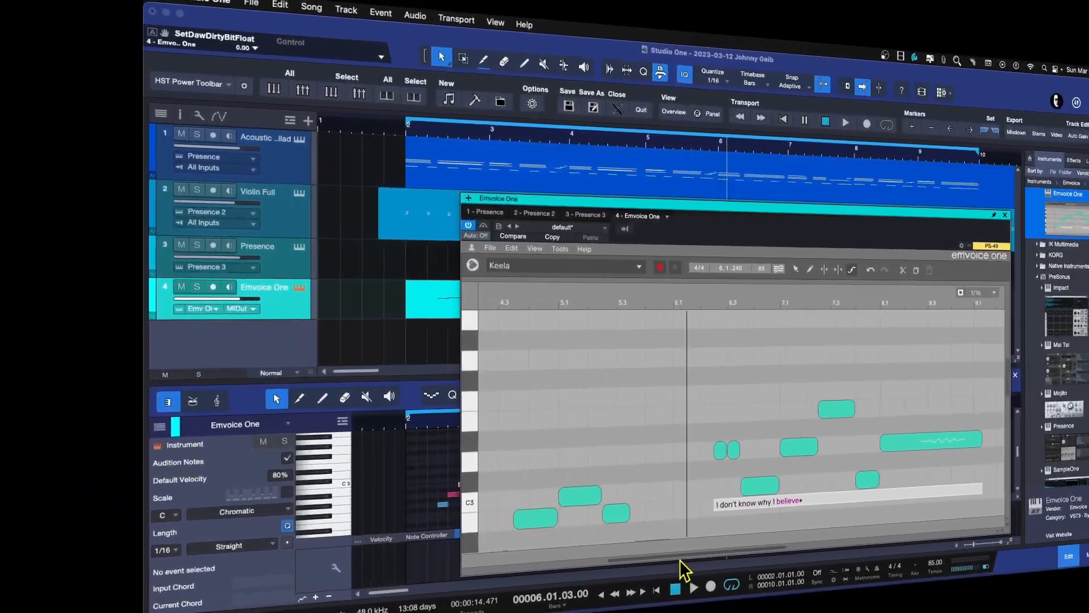
Close the Emvoice One instrument window, show the mixer and insert the Channel Strip effect on the Emvoice One channel
left_click_drag(683, 568, 358, 557)
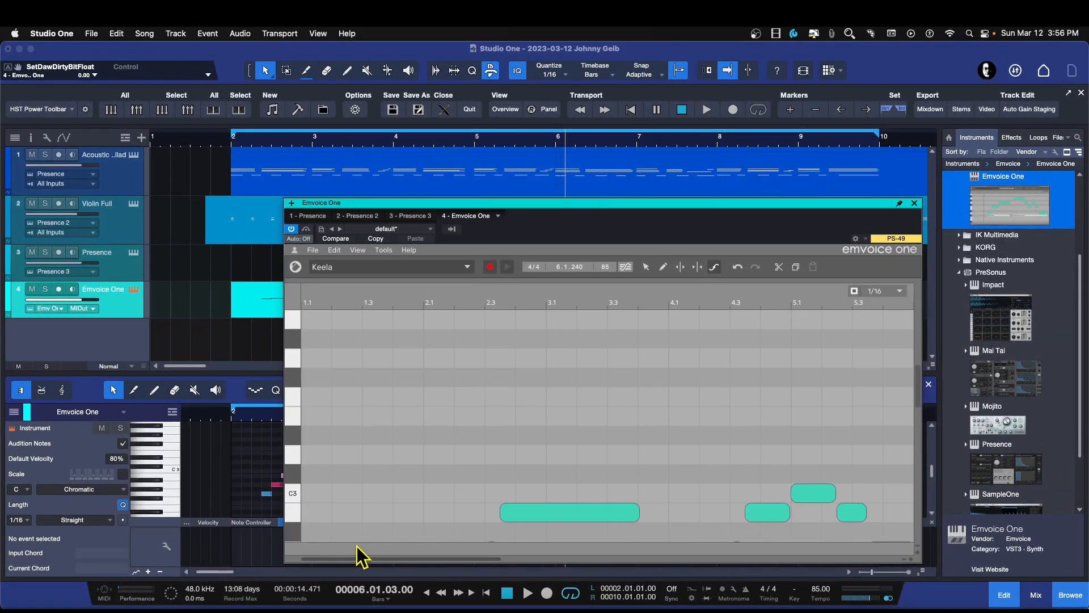
left_click(914, 203)
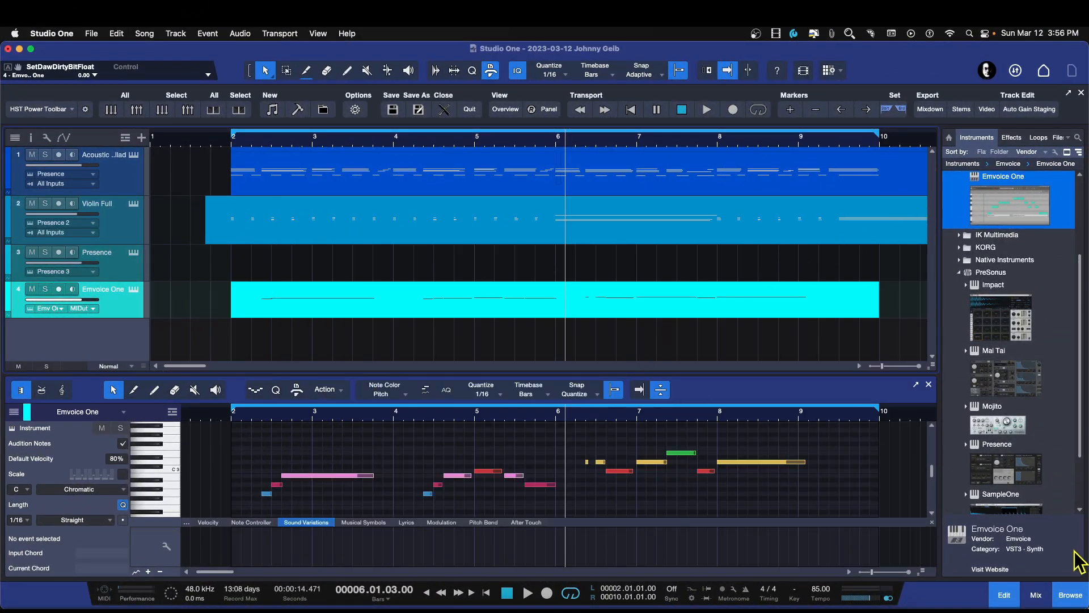
left_click(1036, 595)
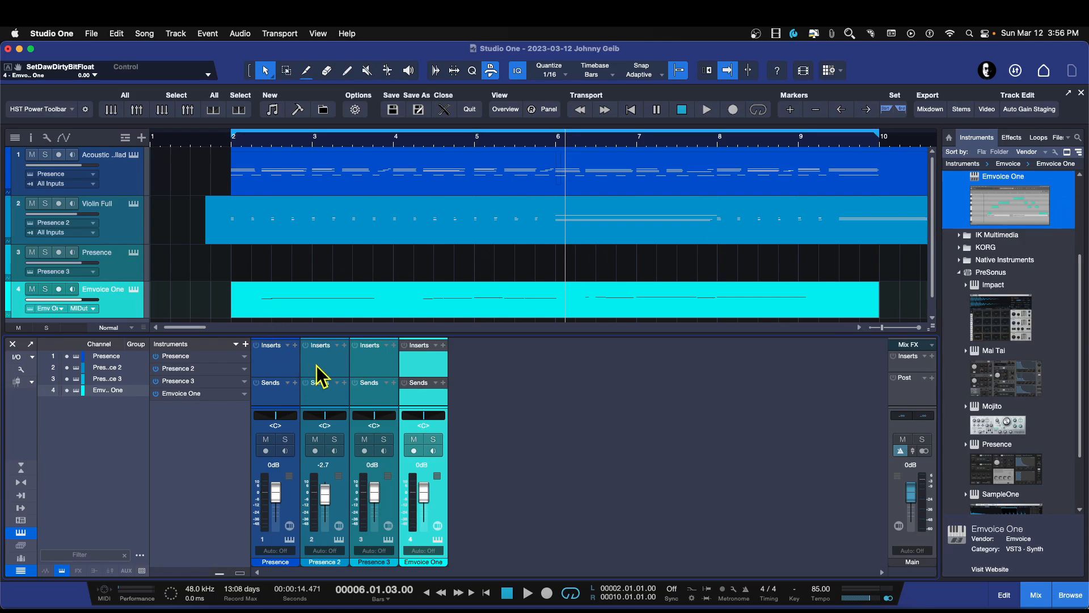
scroll(635, 270, "down", 1)
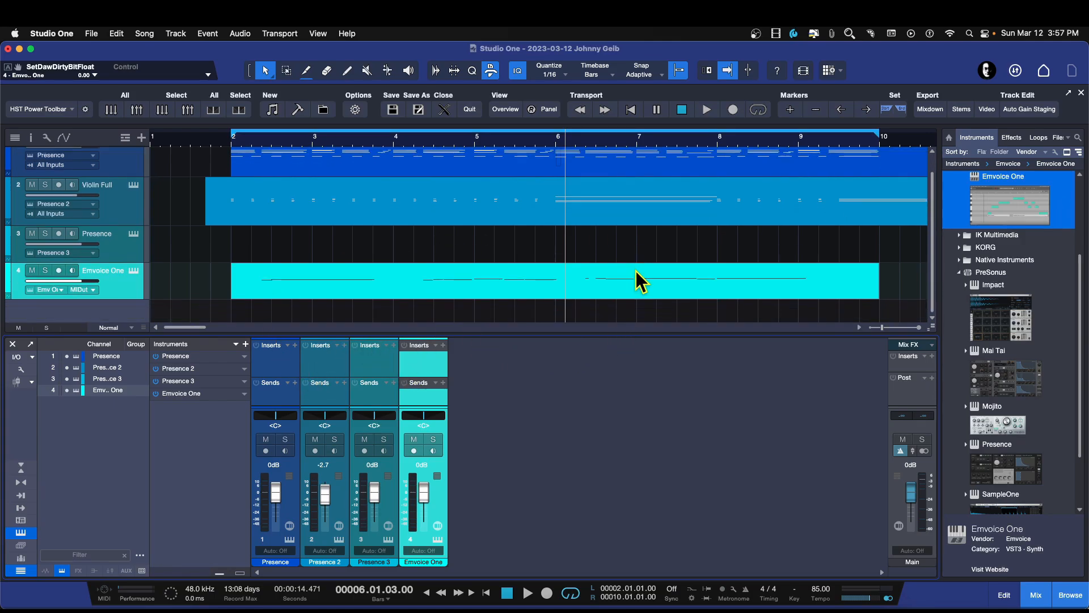
left_click(443, 345)
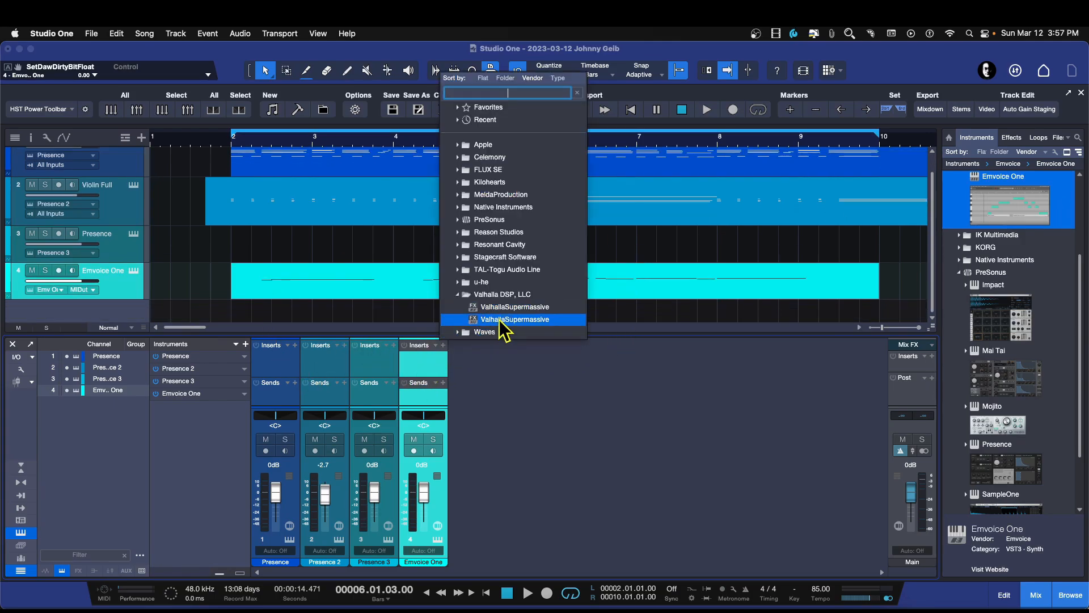
type("chann")
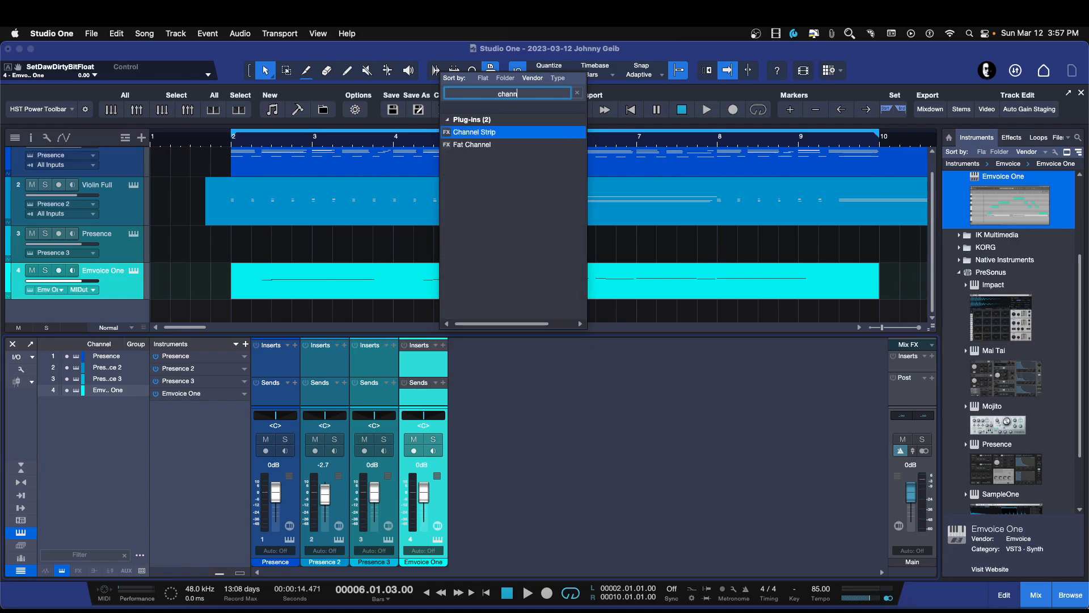
key("Return")
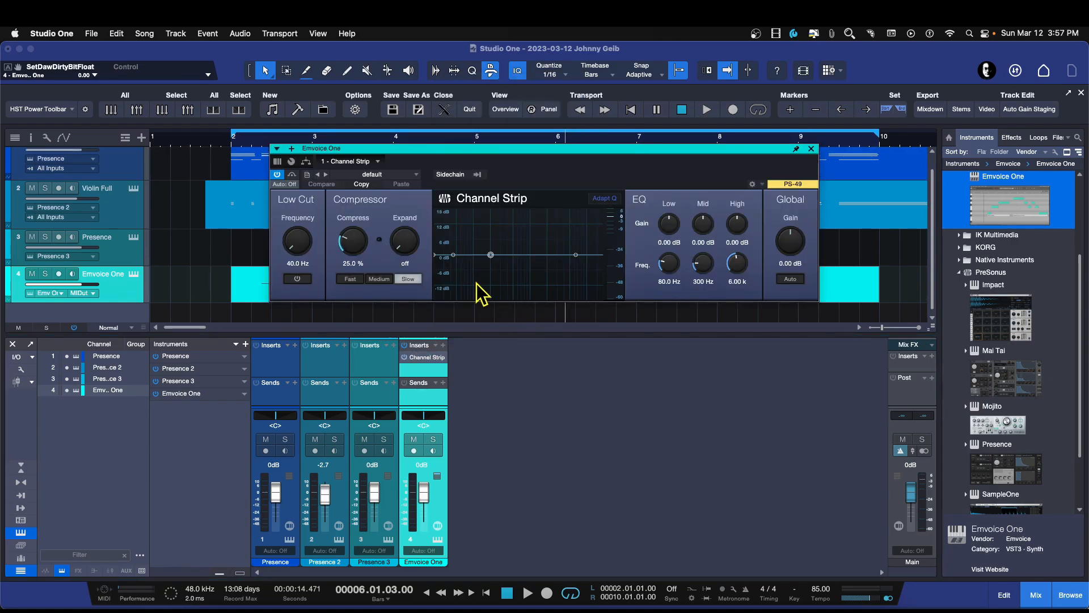
During playback, boost the Channel Strip EQ's highs by 8.30 dB at 8.28 kHz and its lows by 9.16 dB at 94.4 Hz
key("space")
left_click_drag(574, 255, 584, 234)
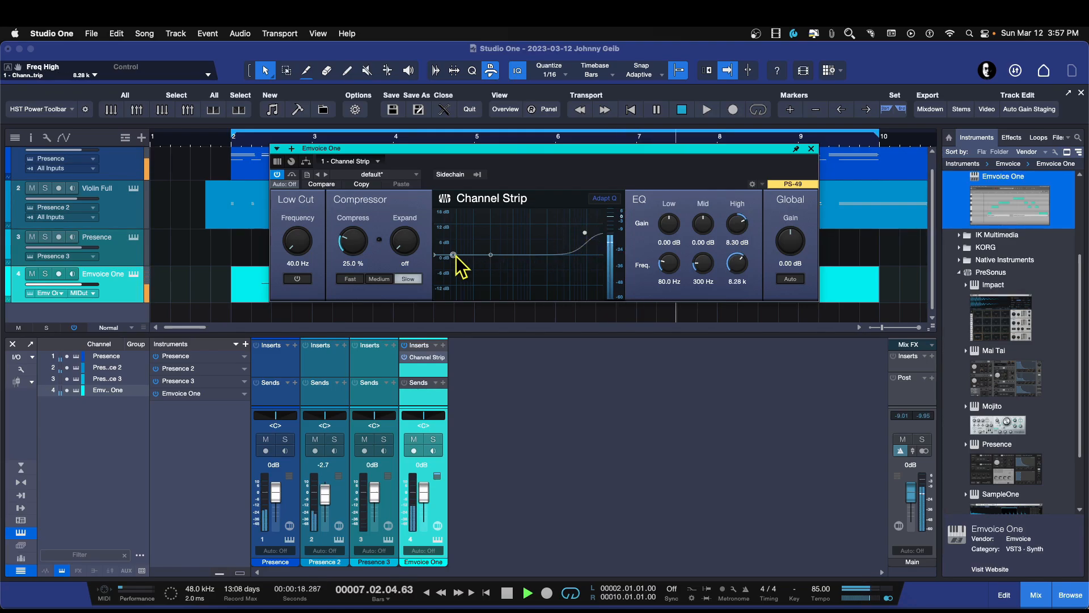
left_click_drag(453, 255, 460, 236)
key("space")
Set the Channel Strip's compression to 85% and its global gain to 5.16 dB while listening, then close the effect window
left_click_drag(352, 242, 354, 240)
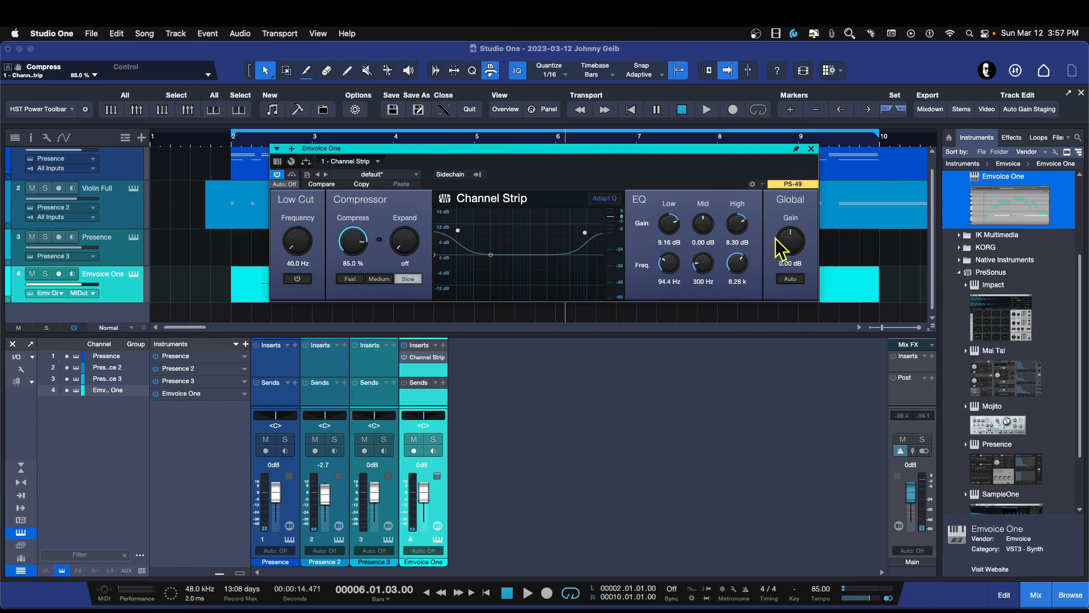
key("space")
left_click_drag(794, 243, 792, 231)
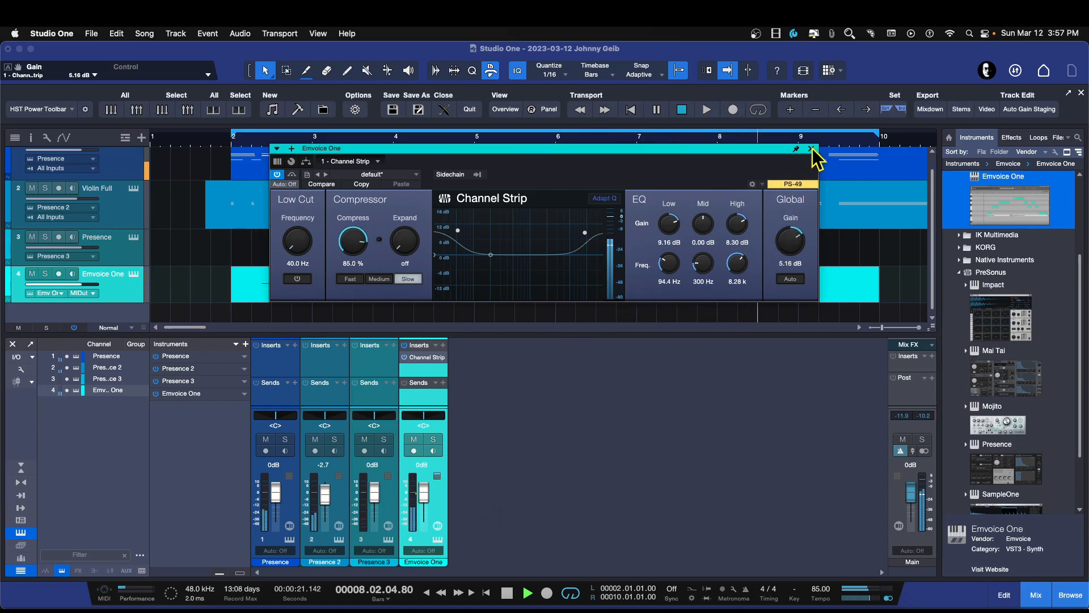
key("space")
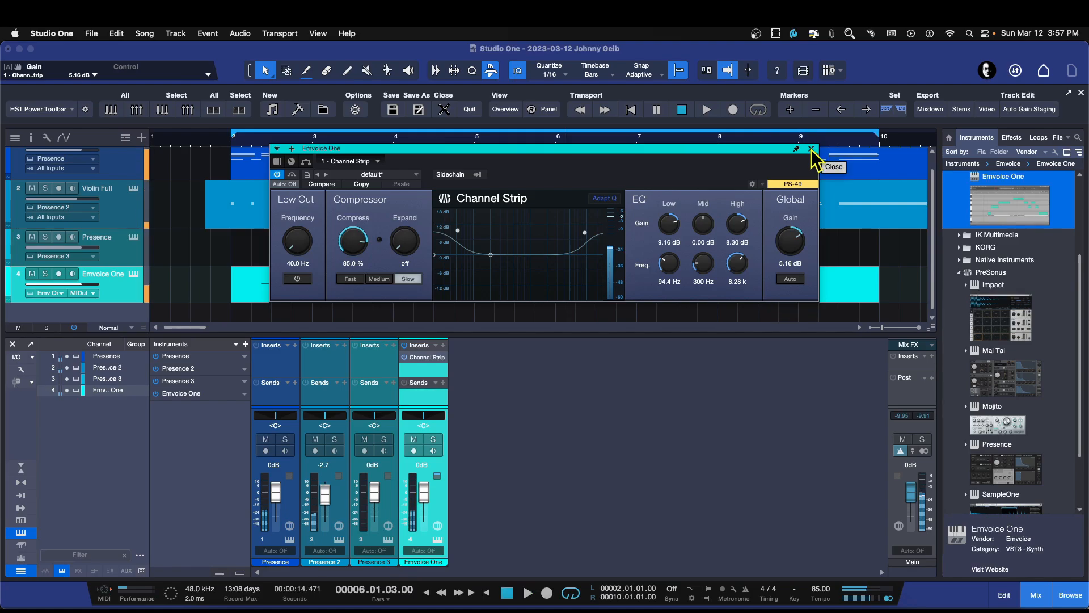
left_click(812, 149)
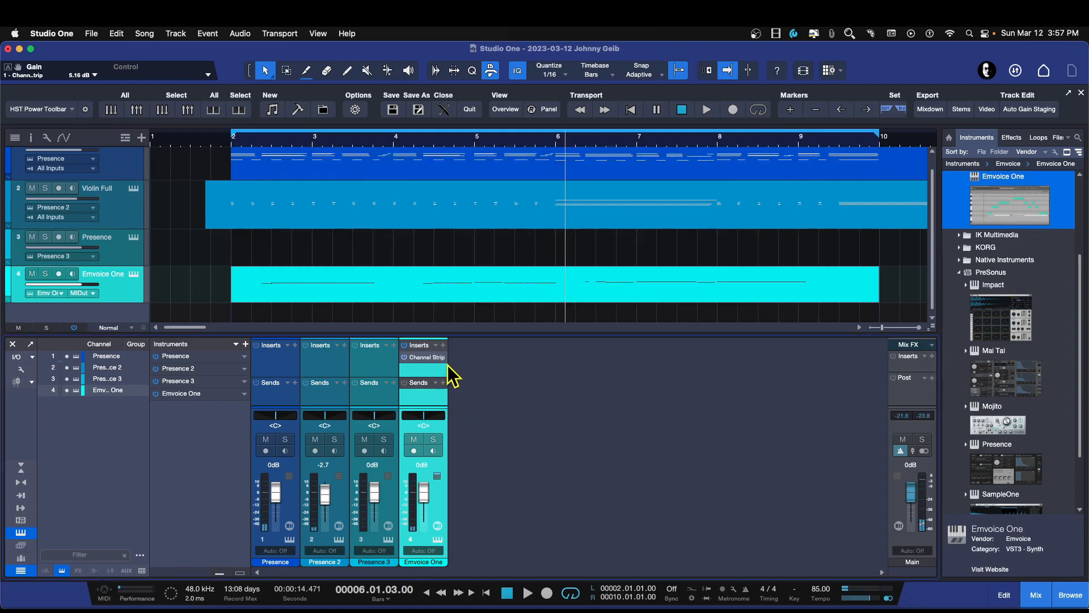
Insert ValhallaSupermassive on the Emvoice One channel and load its DottedEighthOrbits preset
left_click(443, 346)
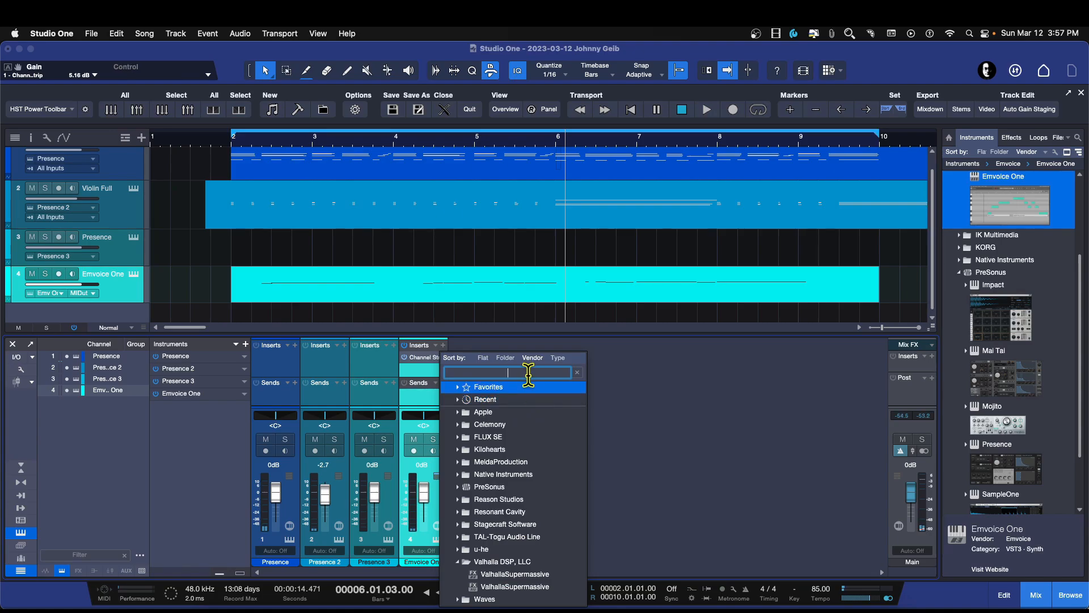
left_click(500, 575)
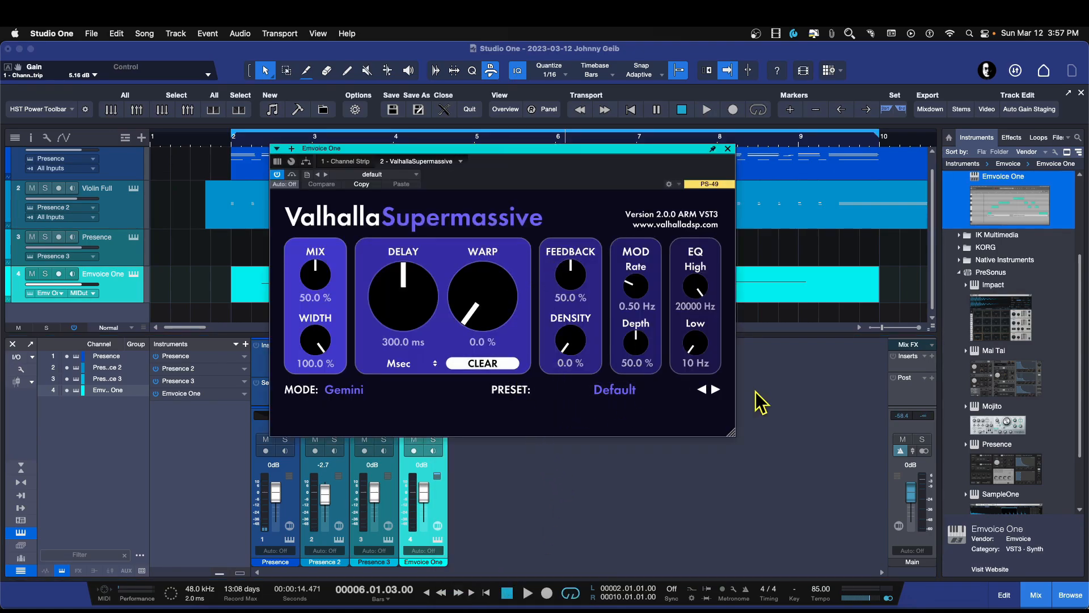
left_click(715, 389)
left_click(715, 389)
left_click(715, 389)
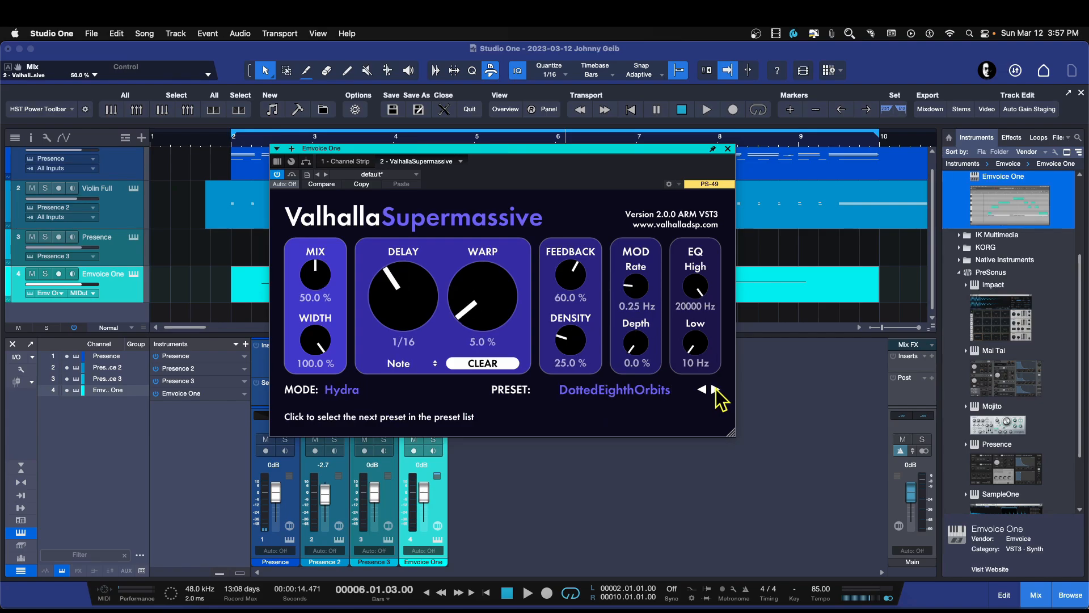
Set the ValhallaSupermassive mix to 30.5% during playback, with its window moved clear of the channel inserts
key("space")
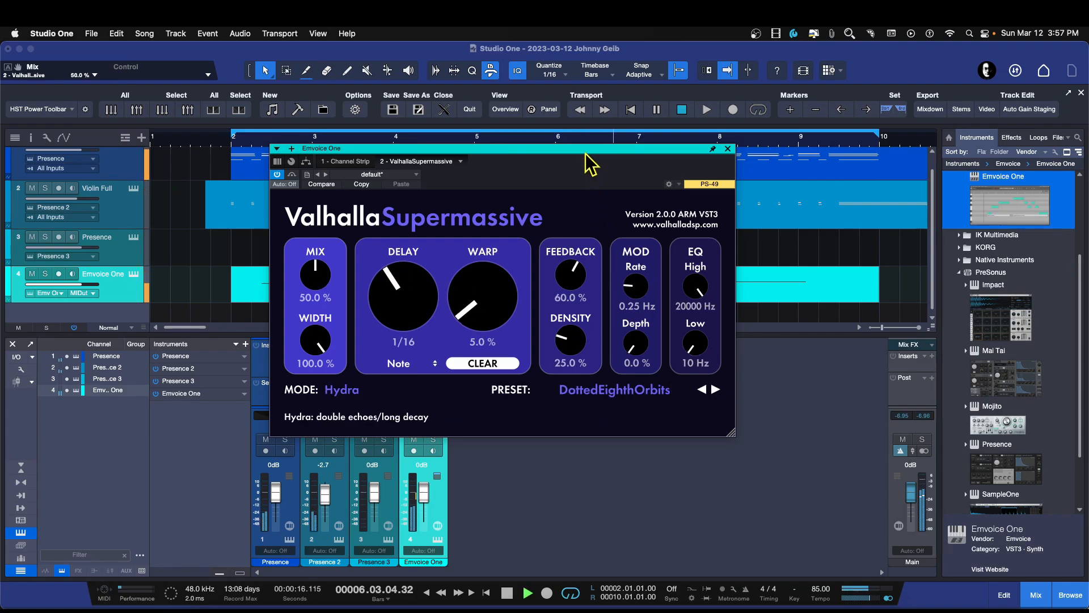
left_click_drag(586, 152, 800, 191)
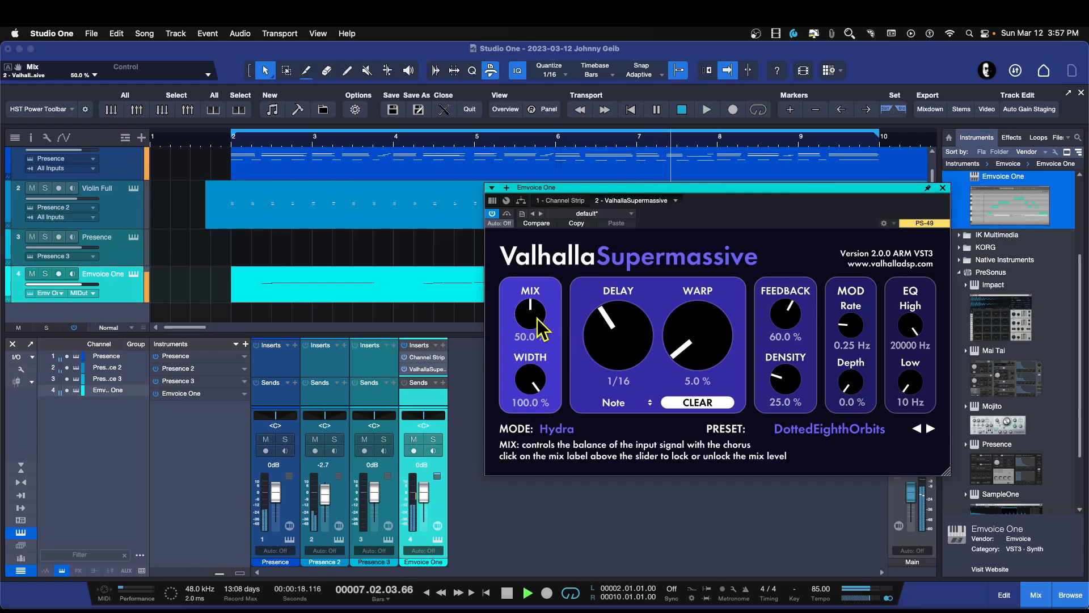
left_click_drag(538, 318, 534, 346)
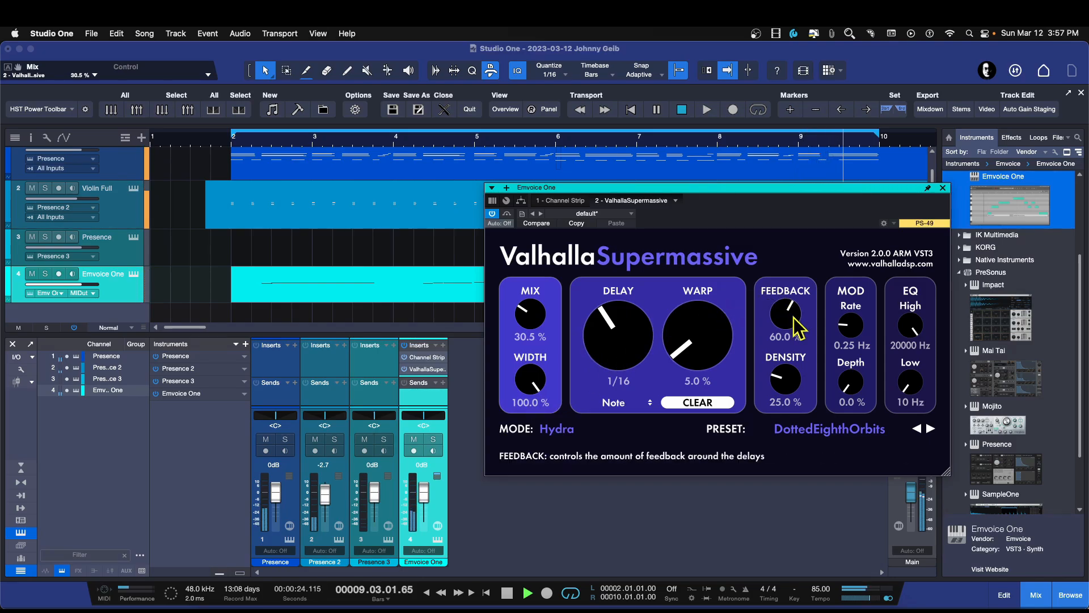
key("space")
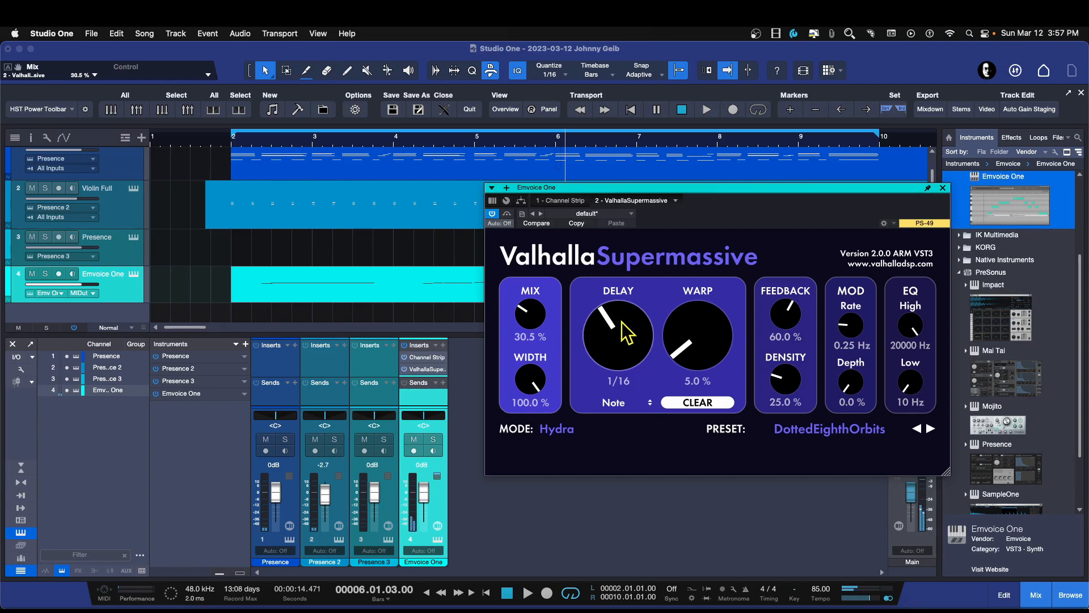
Set the ValhallaSupermassive feedback to 29.8%, listen from bar 2 and close the effect window
left_click_drag(794, 337, 784, 361)
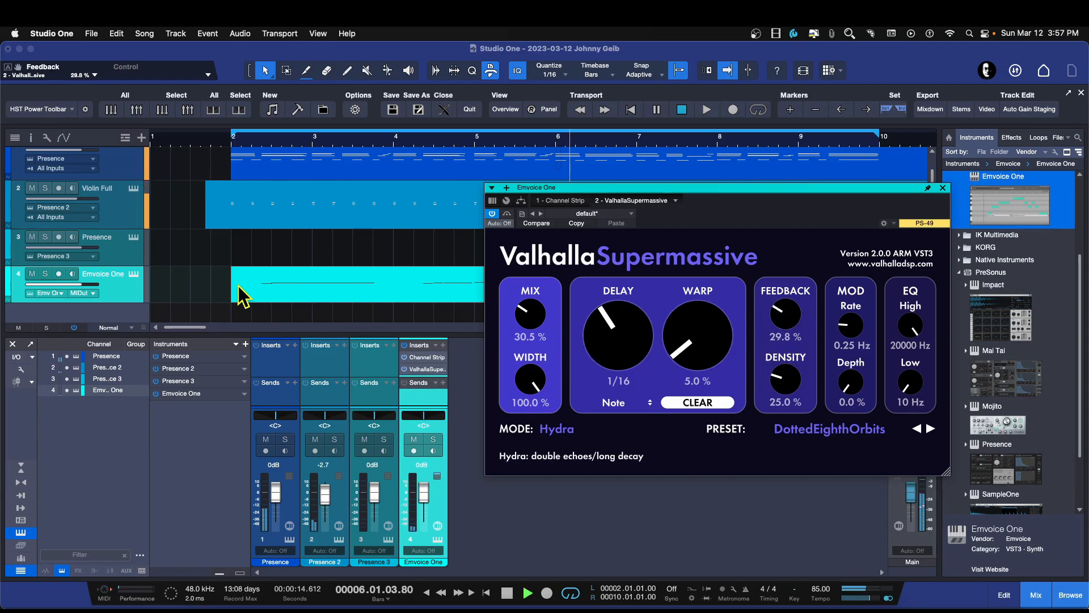
left_click(232, 144)
key("space")
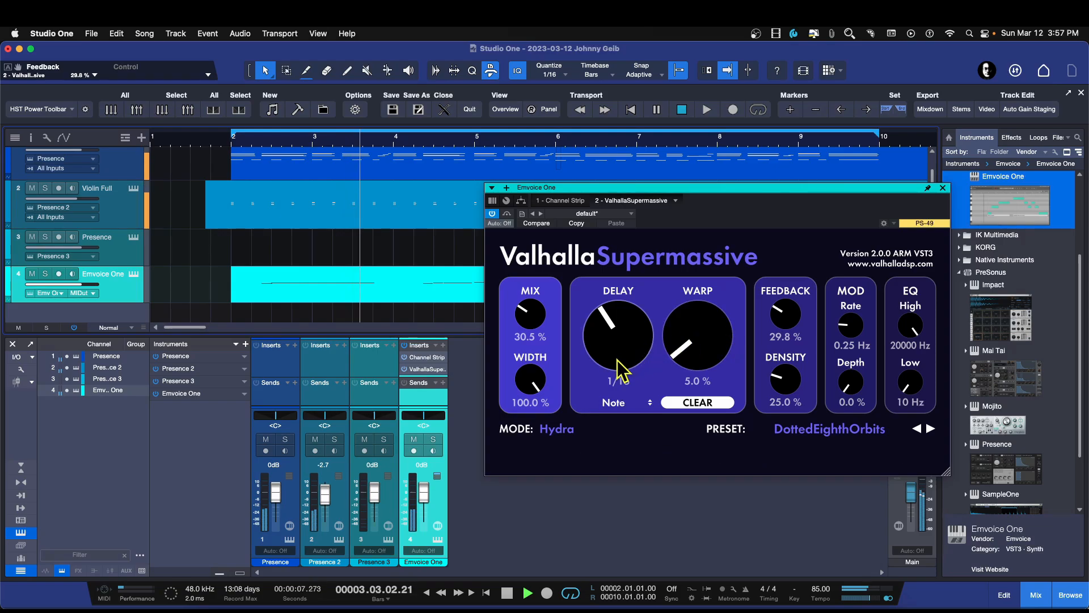
left_click(943, 188)
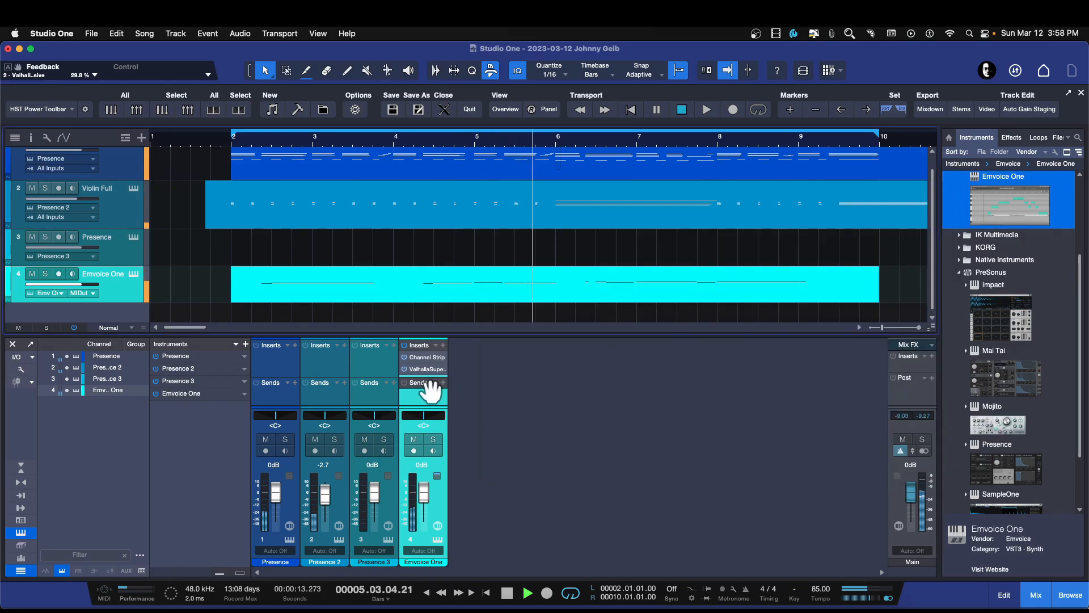
Reopen the Emvoice One channel's Channel Strip and set its high EQ band to 6.14 dB at 12.59 kHz during playback, then stop
left_click(424, 357)
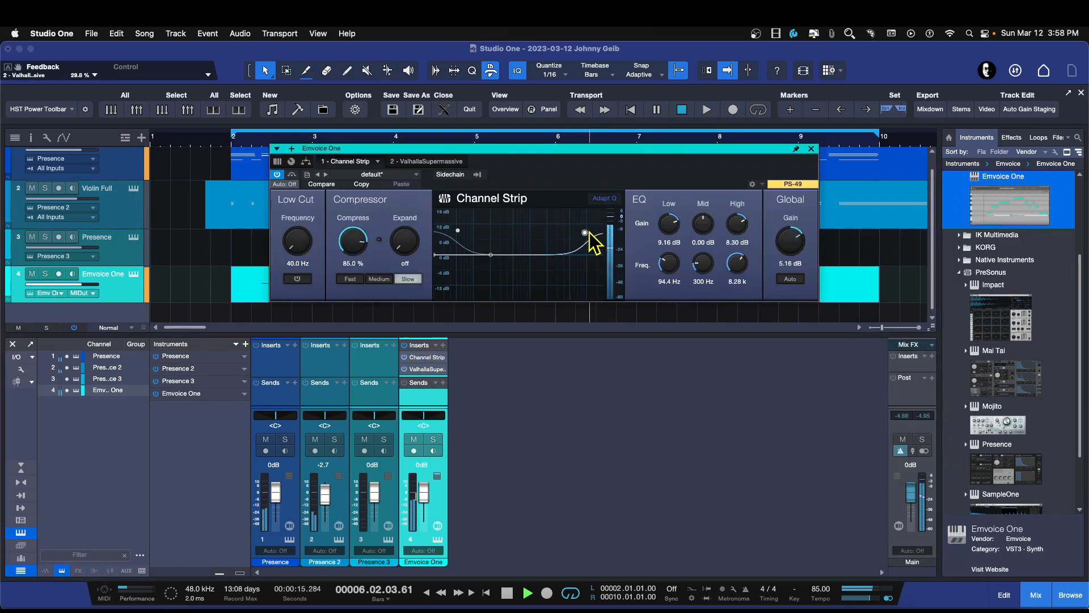
left_click_drag(585, 233, 596, 238)
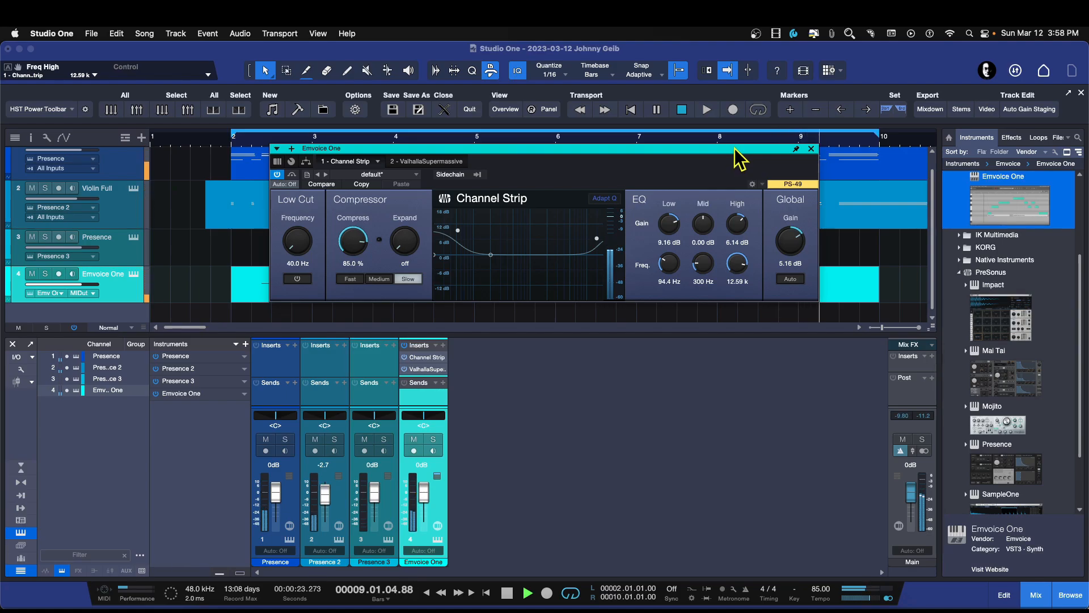
key("space")
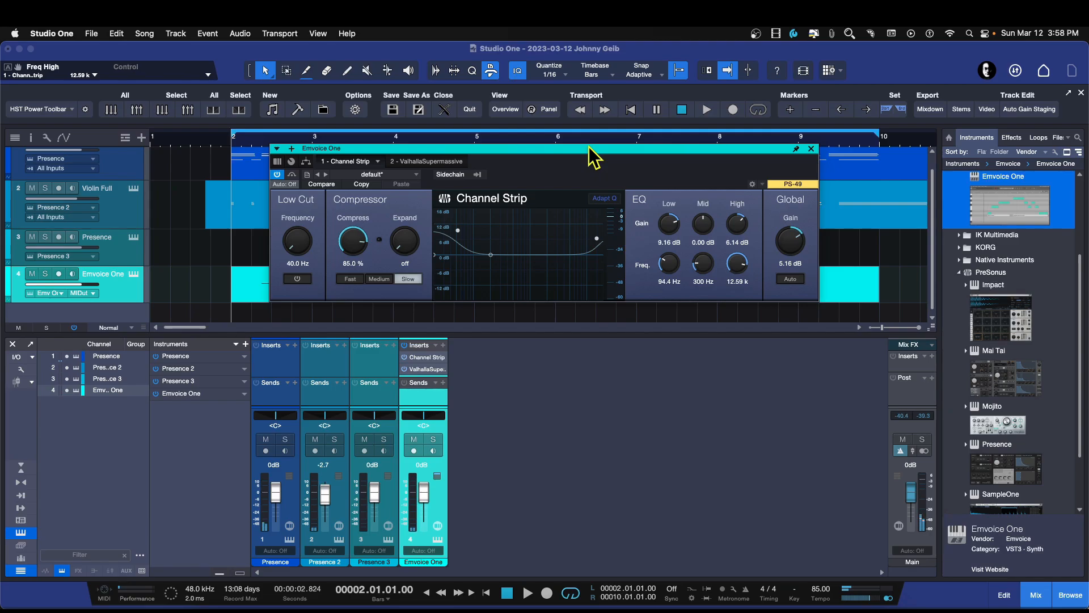
Move the Channel Strip window off the arrangement and open the Emvoice One instrument from its track
left_click_drag(588, 146, 649, 364)
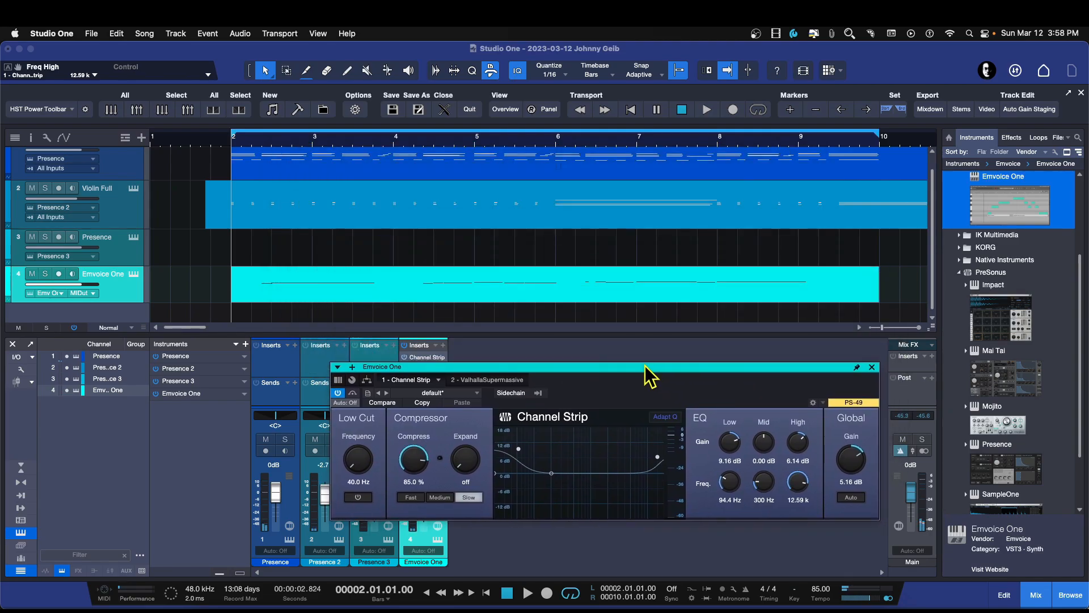
left_click(134, 275)
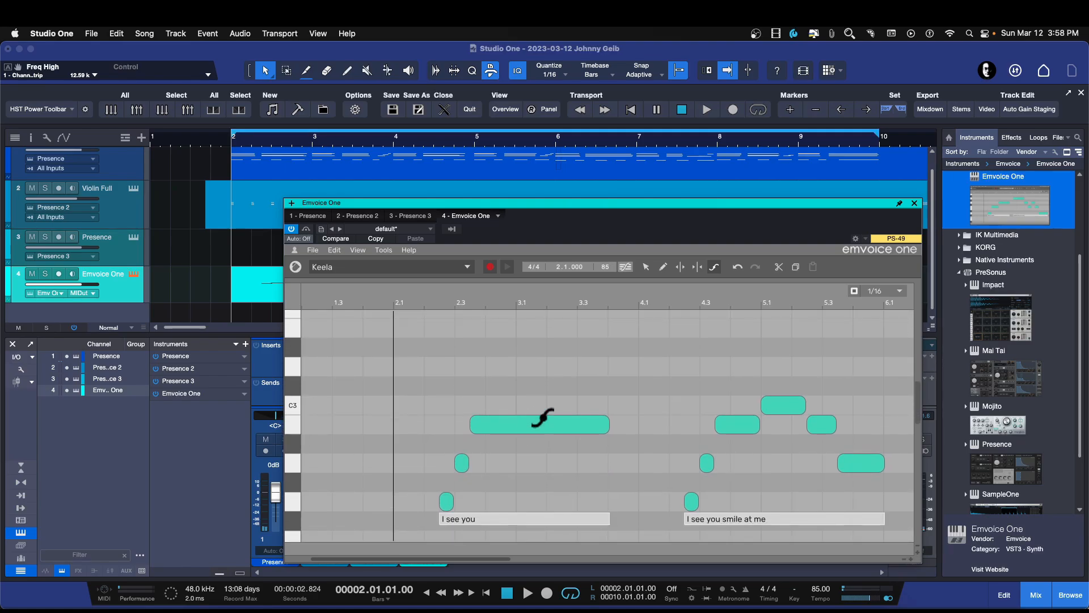
Try raising the end portion of the first phrase's long note to a higher pitch with the selection tool, then undo it
left_click(645, 267)
left_click(590, 347)
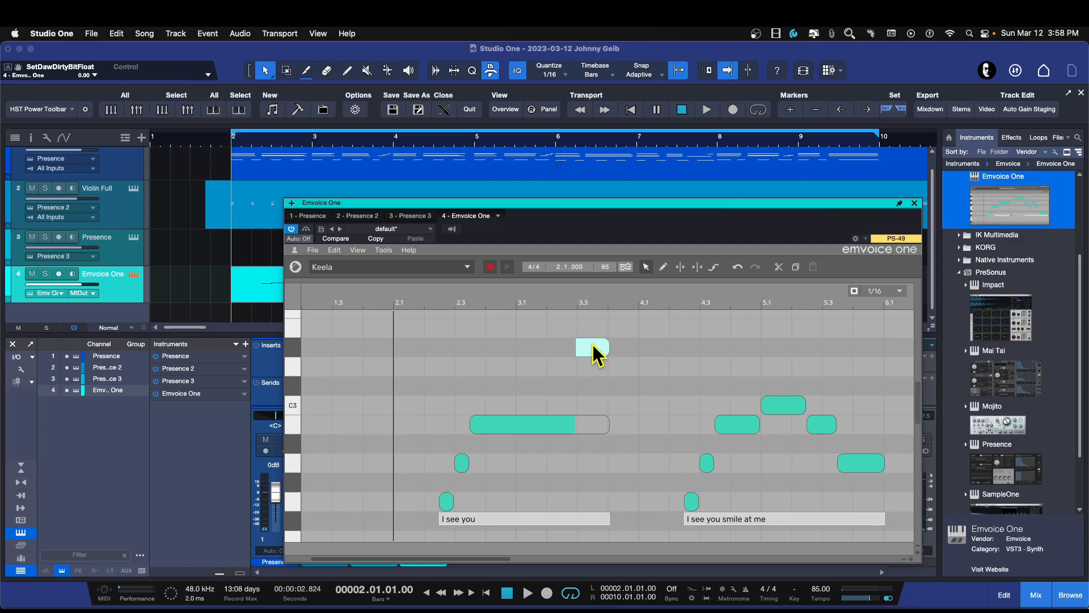
left_click(738, 267)
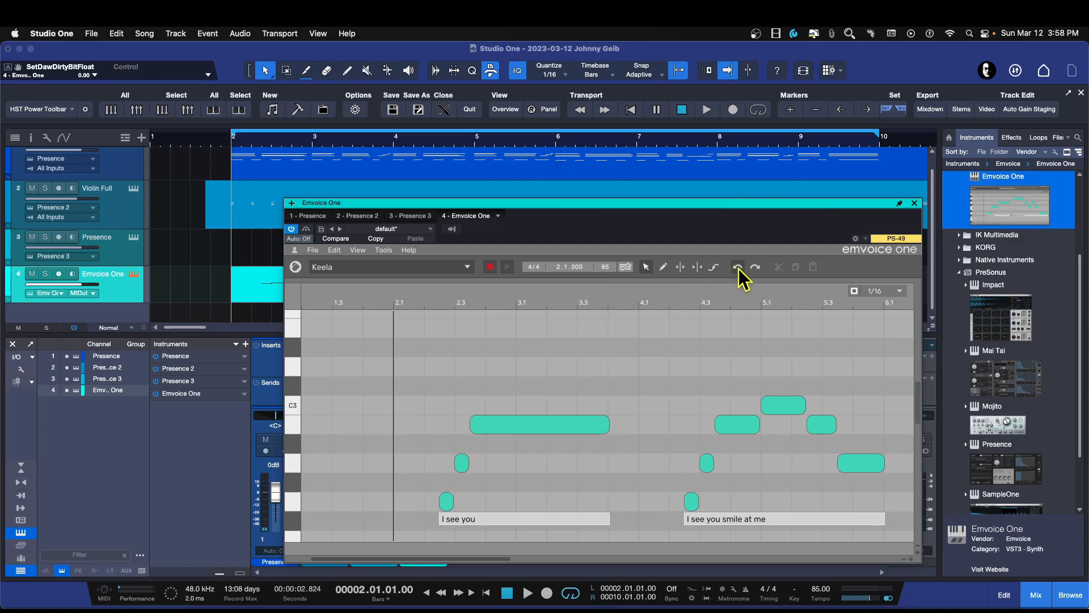
Move the Emvoice One window aside to examine the arrangement, then bring it back to view the notes and lyrics of the first two phrases
left_click_drag(551, 203, 521, 363)
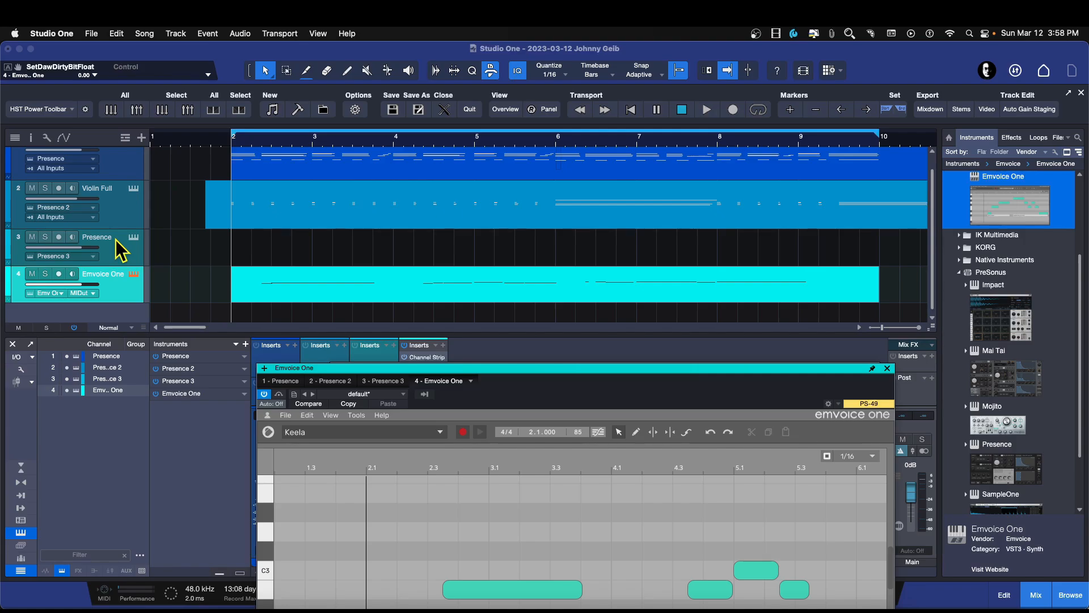
left_click(499, 250)
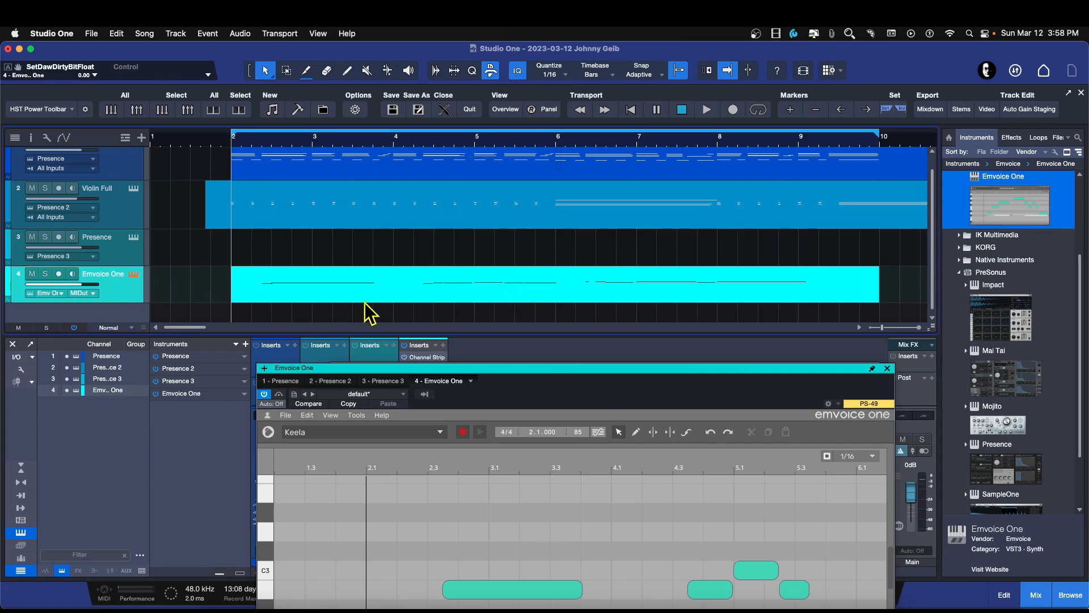
left_click_drag(469, 370, 475, 192)
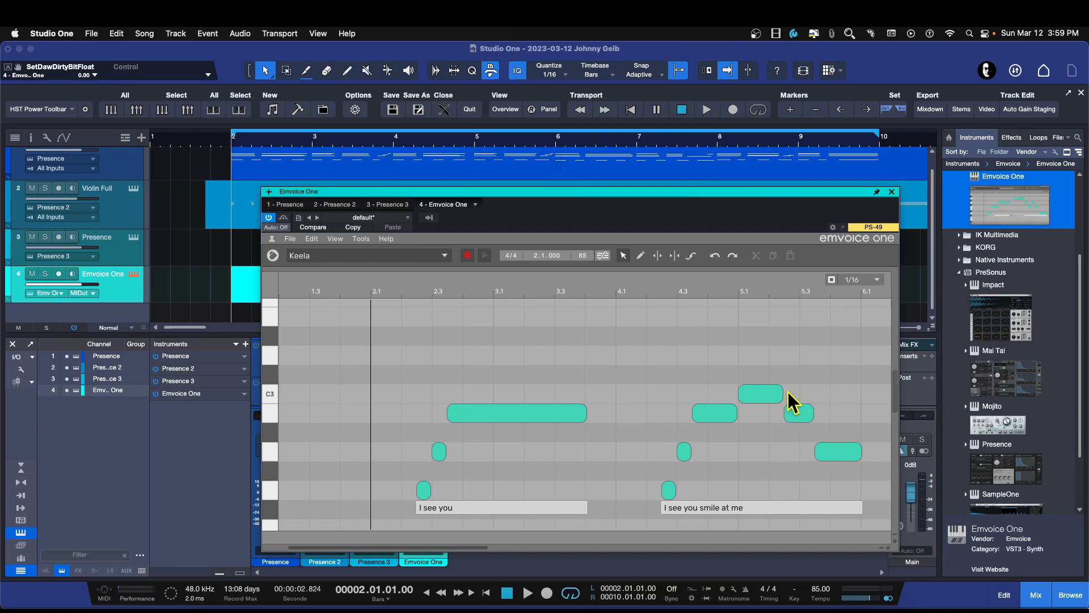
left_click_drag(600, 194, 592, 108)
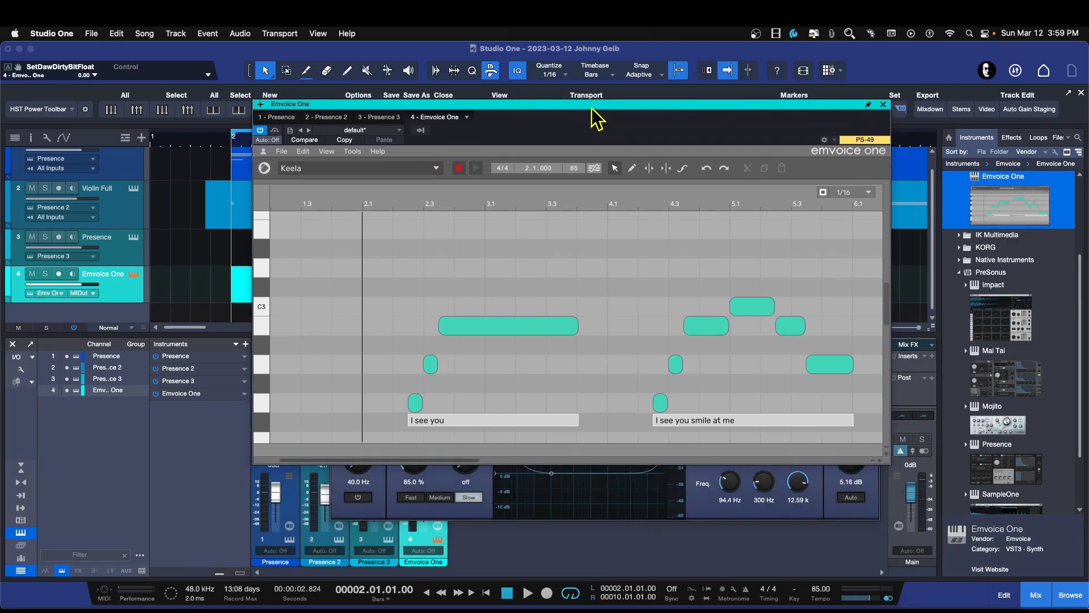
scroll(686, 275, "down", 2)
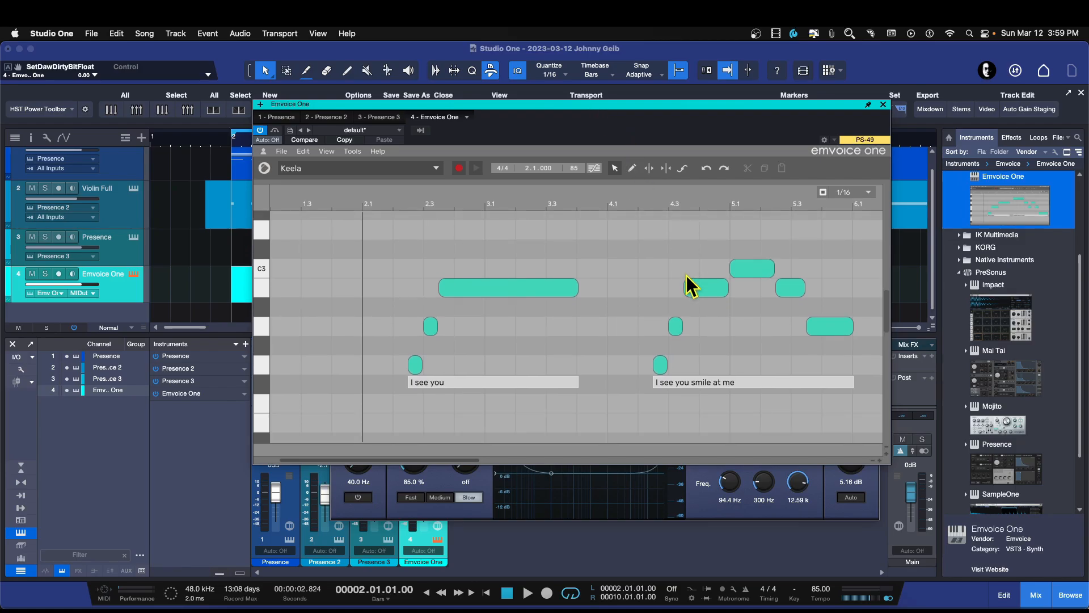